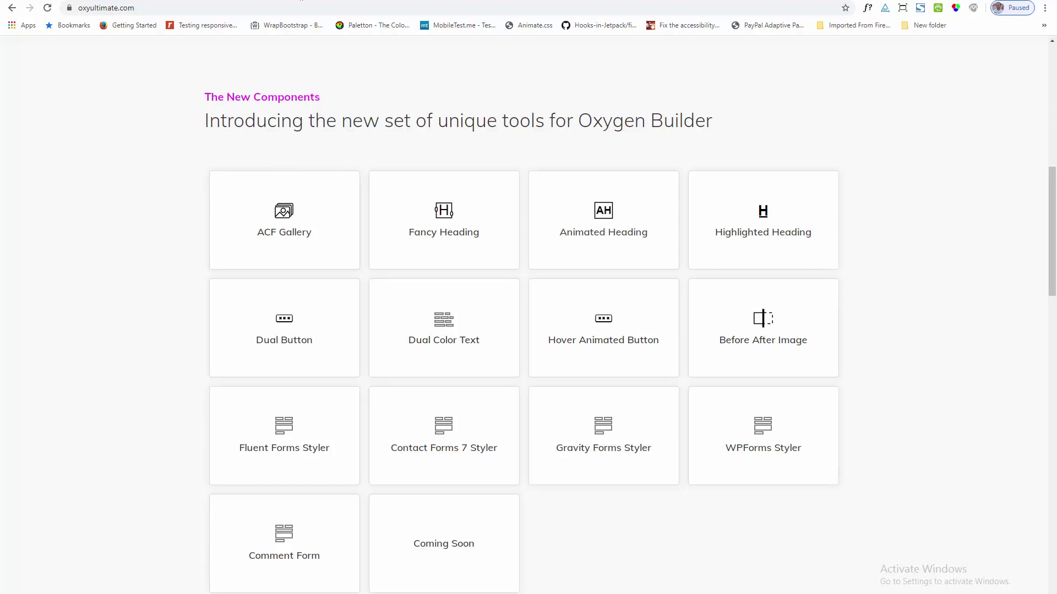
Switch to the WordPress admin and start a new Custom Fields field group titled "My Gallery"
key("ctrl+Tab")
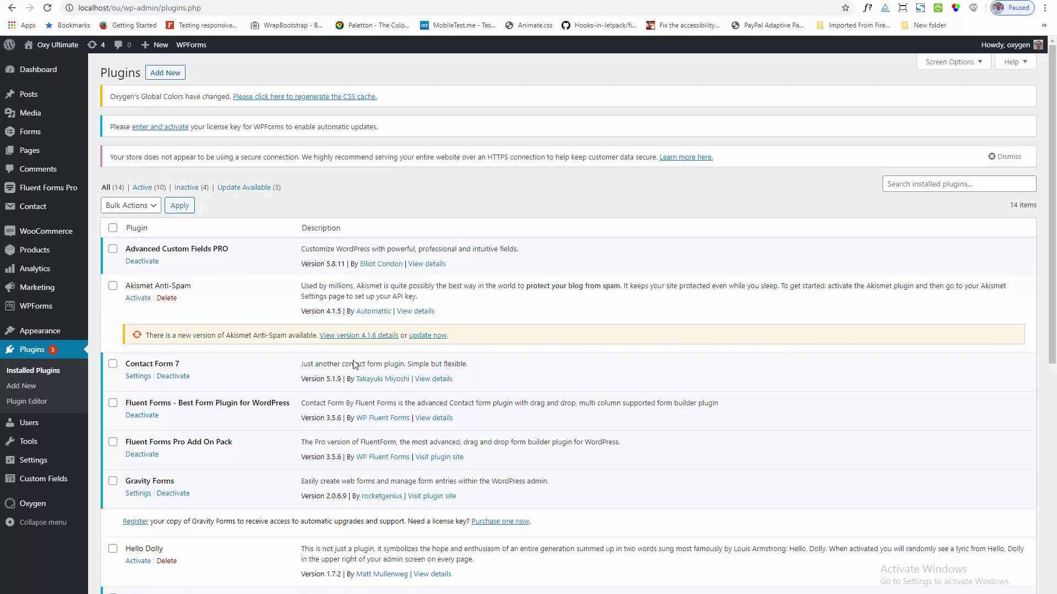
mouse_move(52, 483)
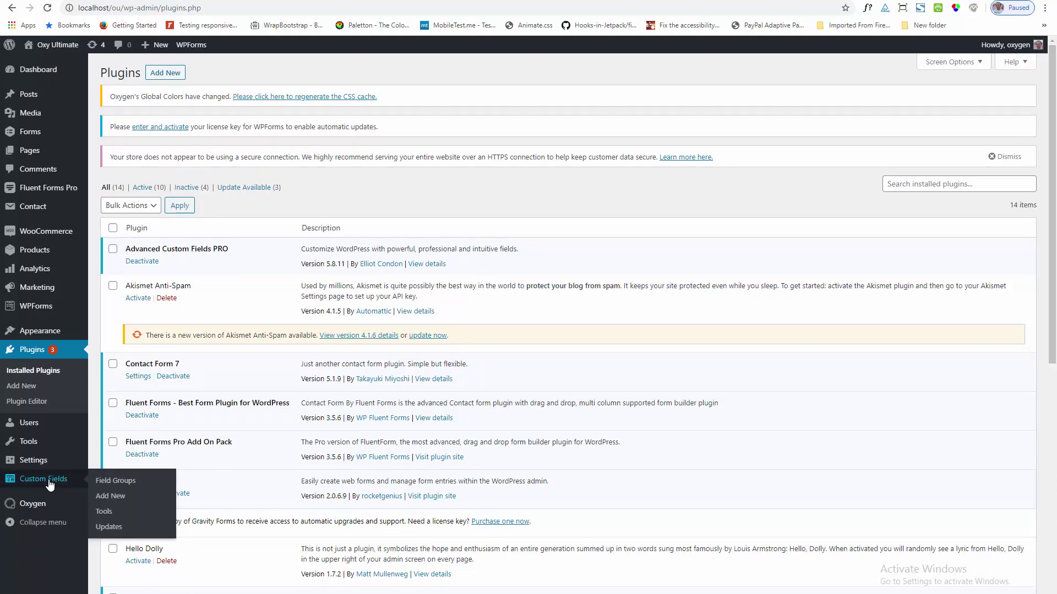
left_click(110, 497)
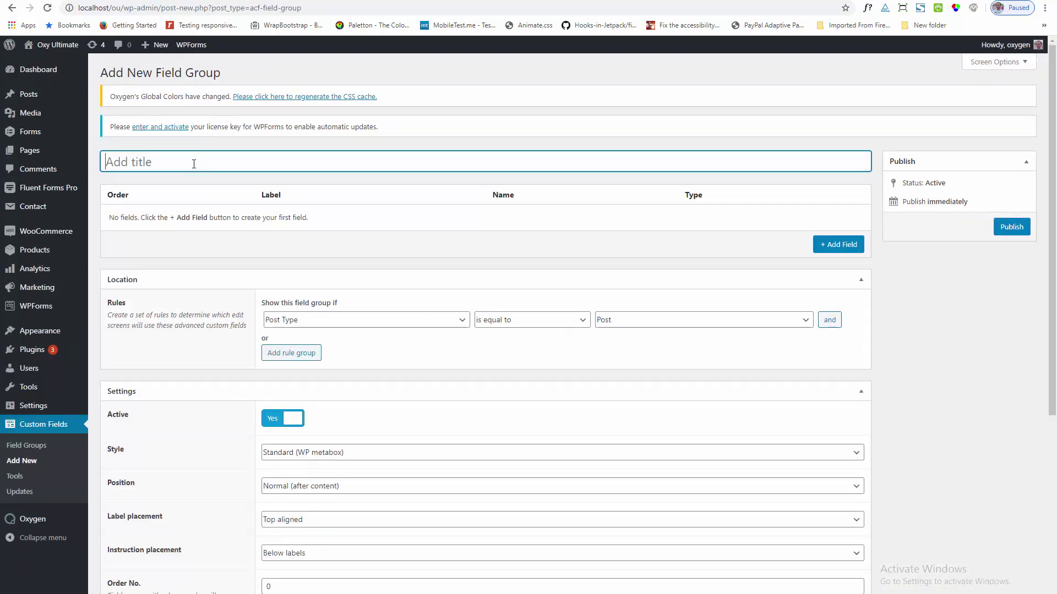
type("My Gallery")
Add a field labelled "Gallery" with the name my_gallery and the field type Gallery
left_click(832, 244)
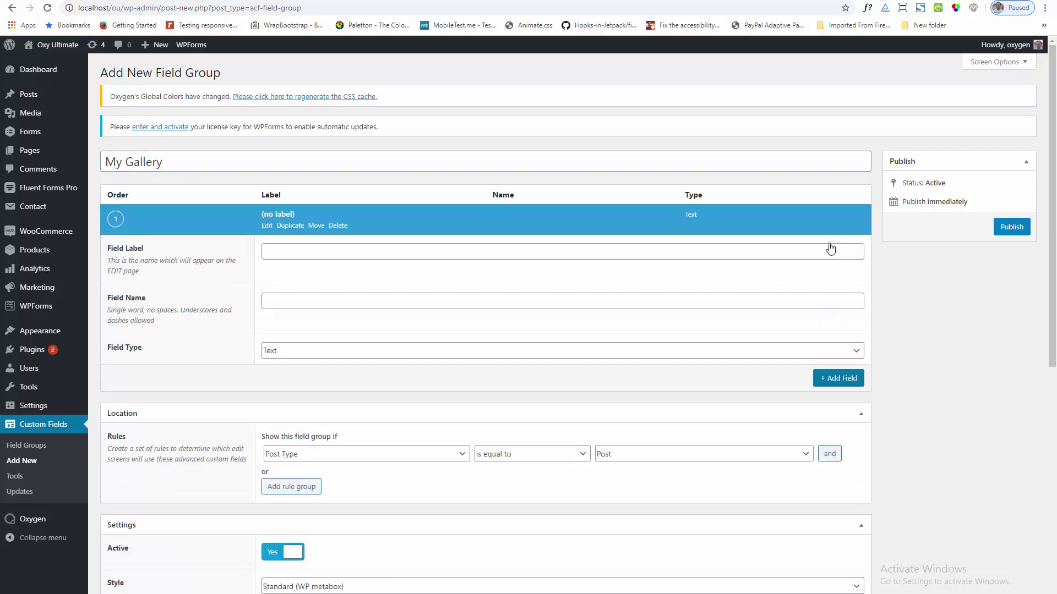
type("Gallery")
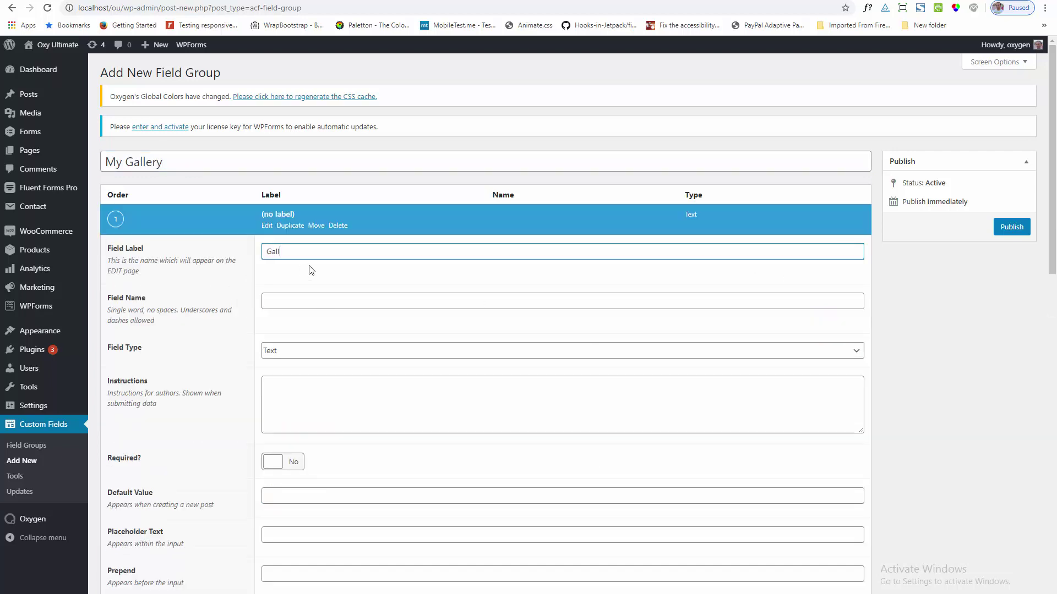
left_click(300, 301)
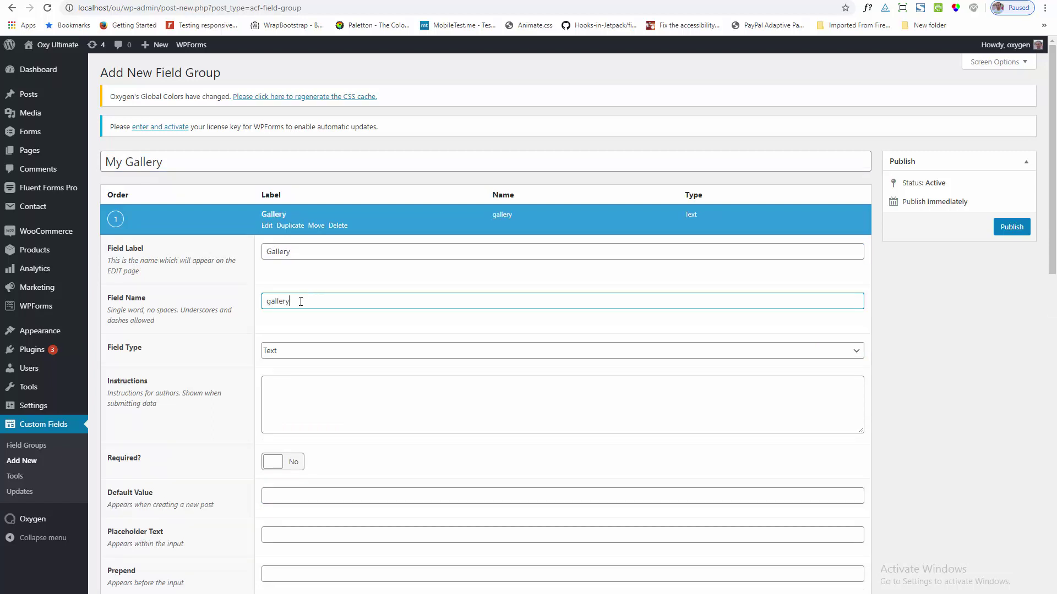
type("my_")
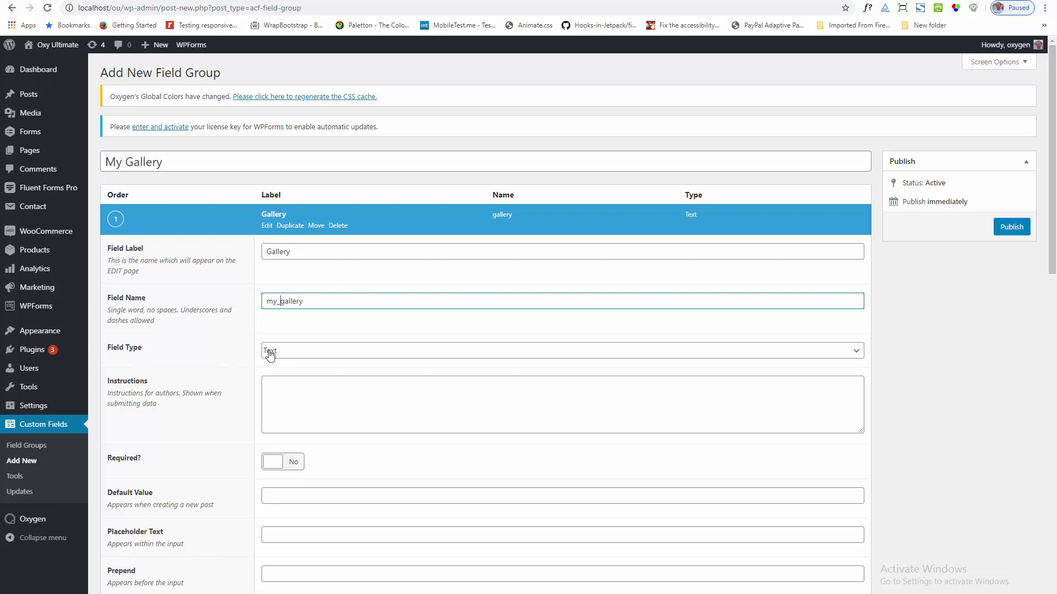
left_click(300, 353)
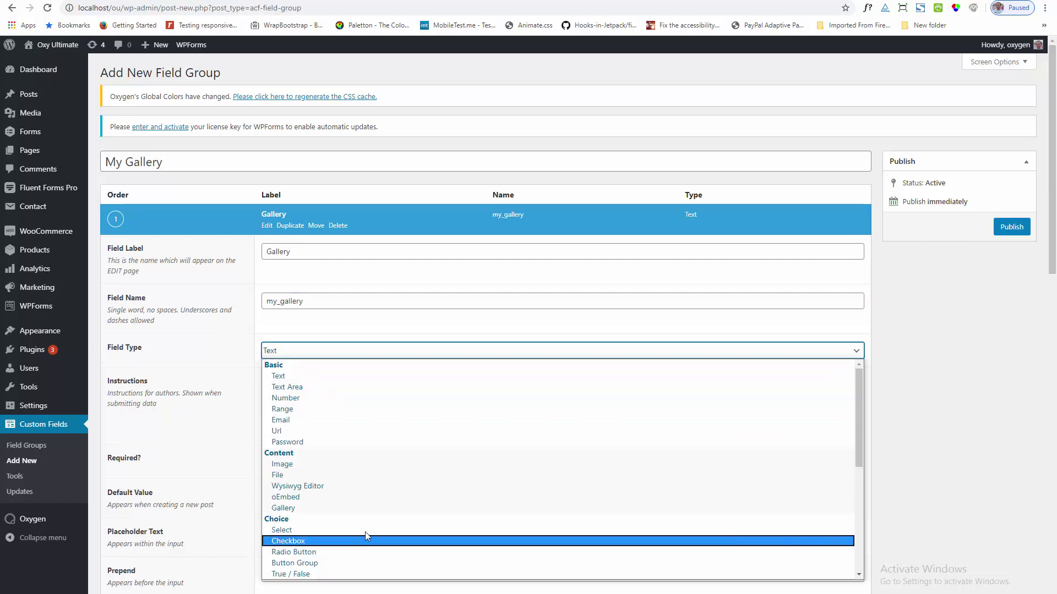
left_click(340, 508)
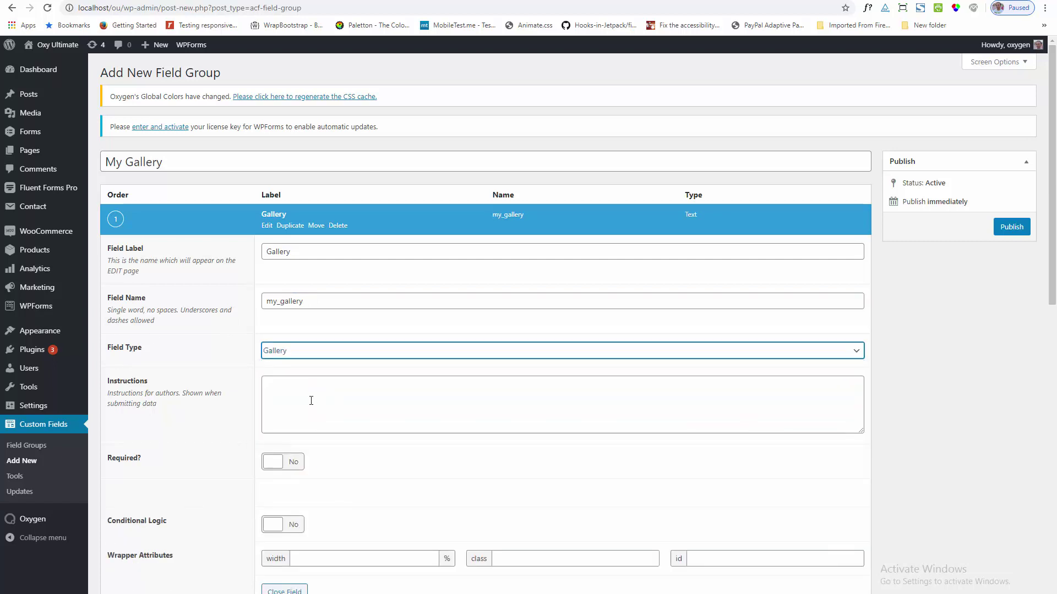
Set the location rule to Page is equal to Gallery and publish the field group
scroll(396, 403, "down", 4)
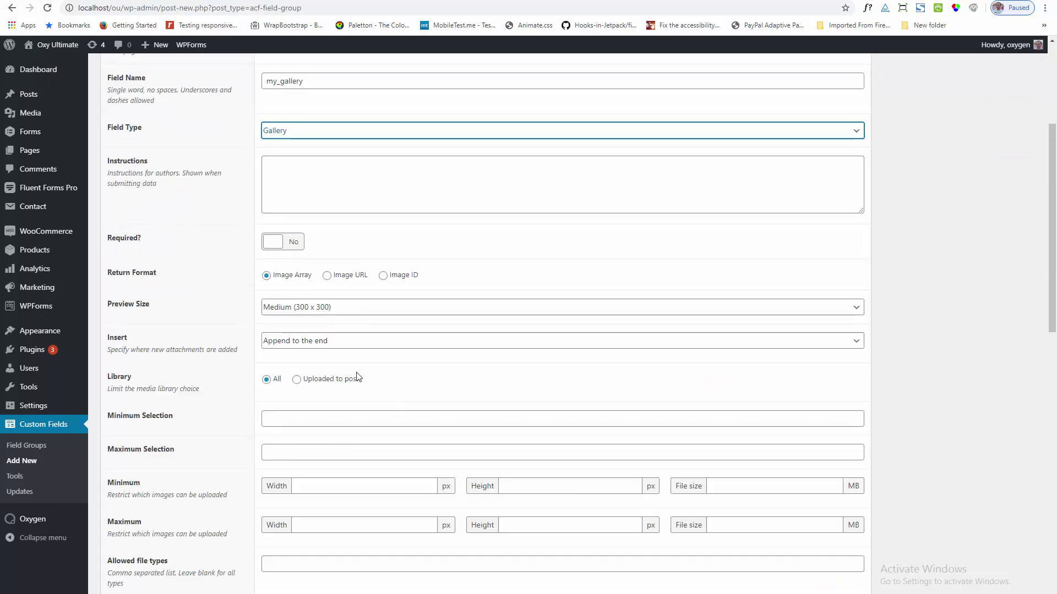
scroll(291, 315, "down", 2)
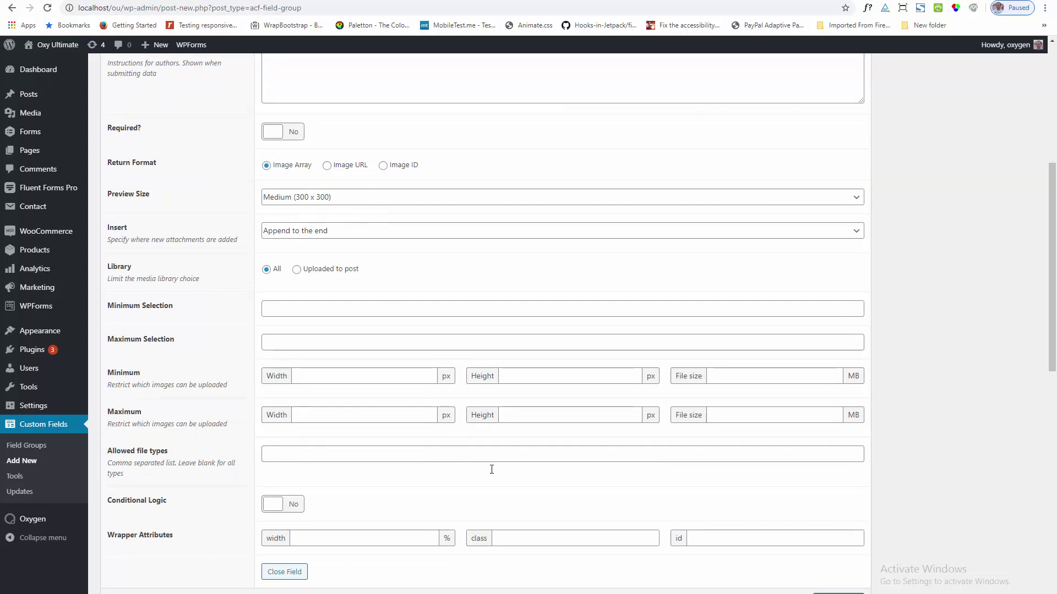
scroll(402, 406, "down", 2)
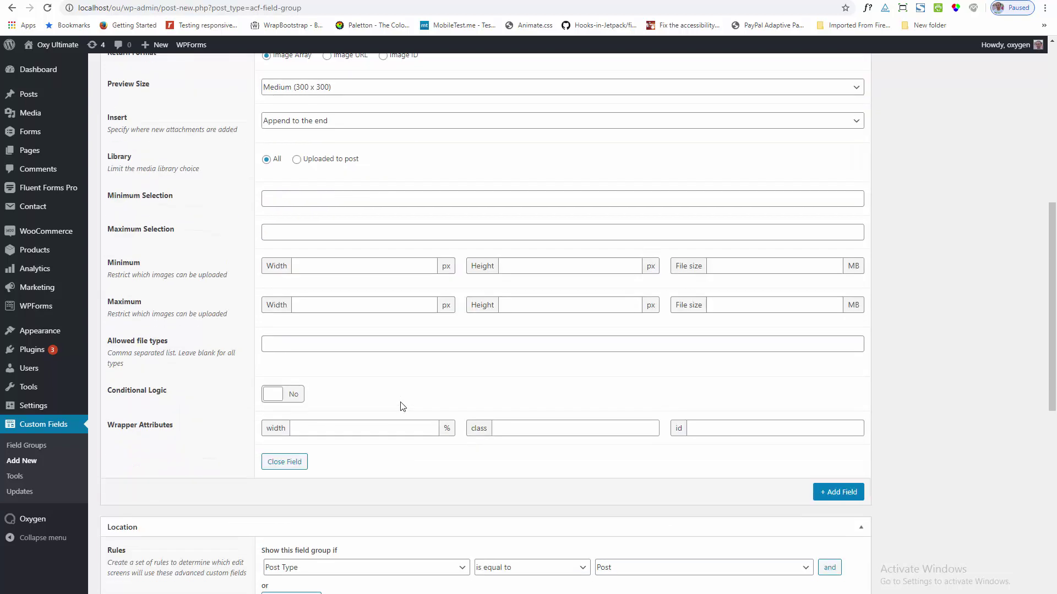
scroll(400, 406, "down", 4)
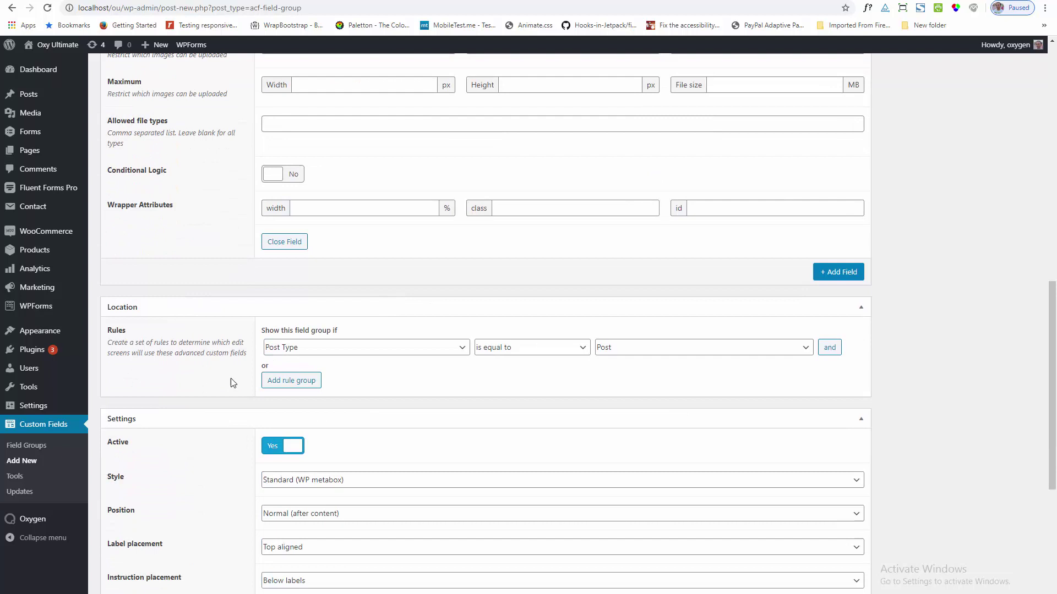
left_click(461, 348)
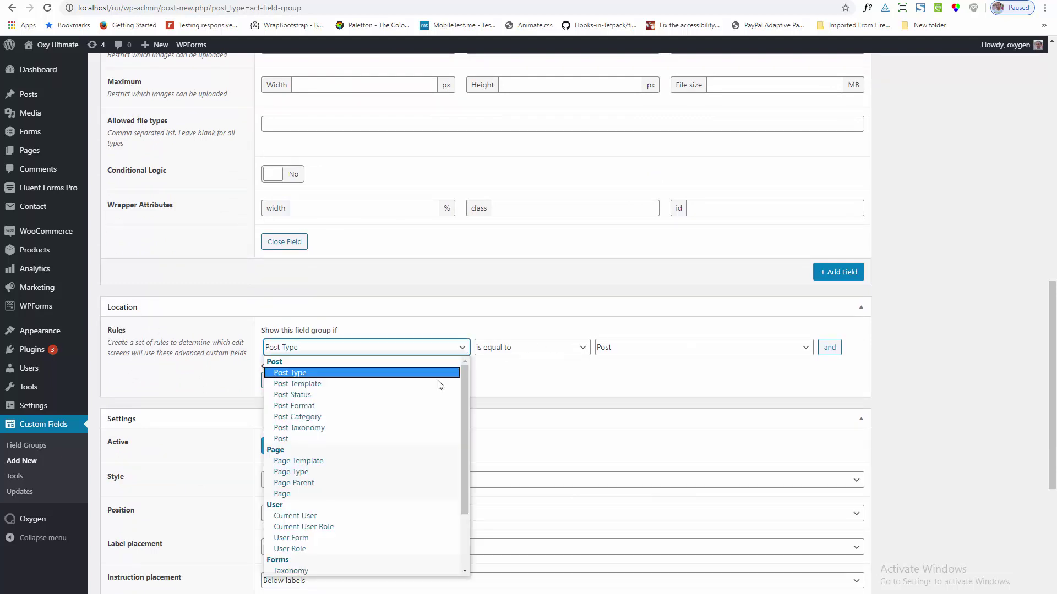
left_click(368, 494)
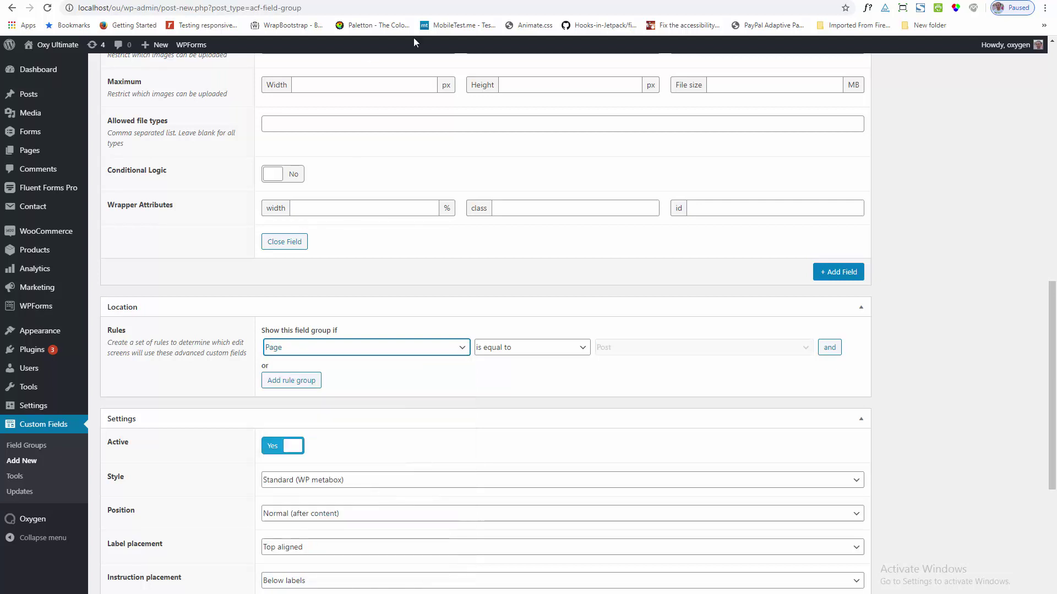
left_click(700, 353)
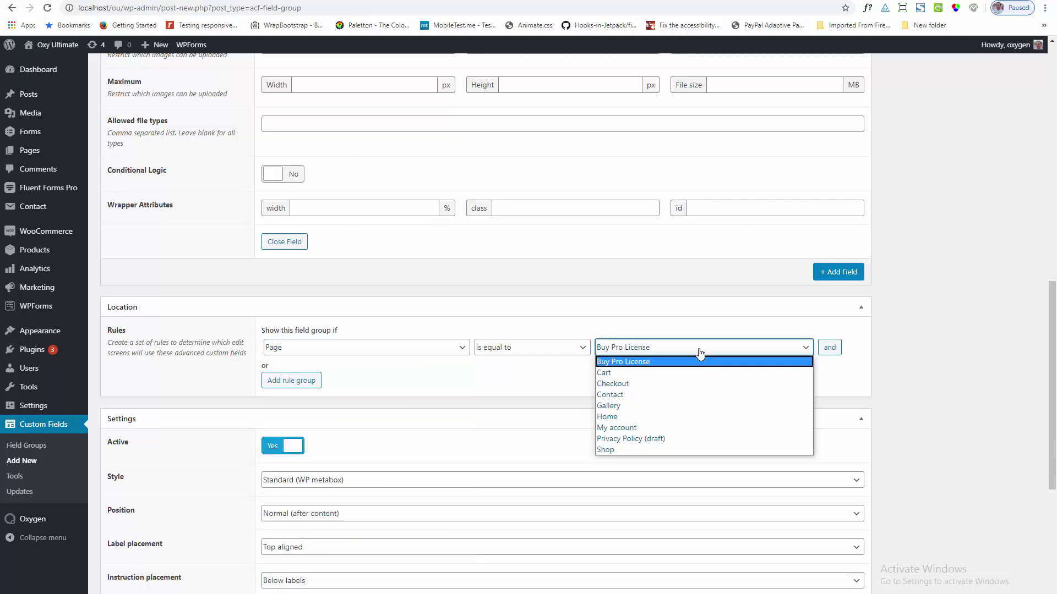
left_click(670, 408)
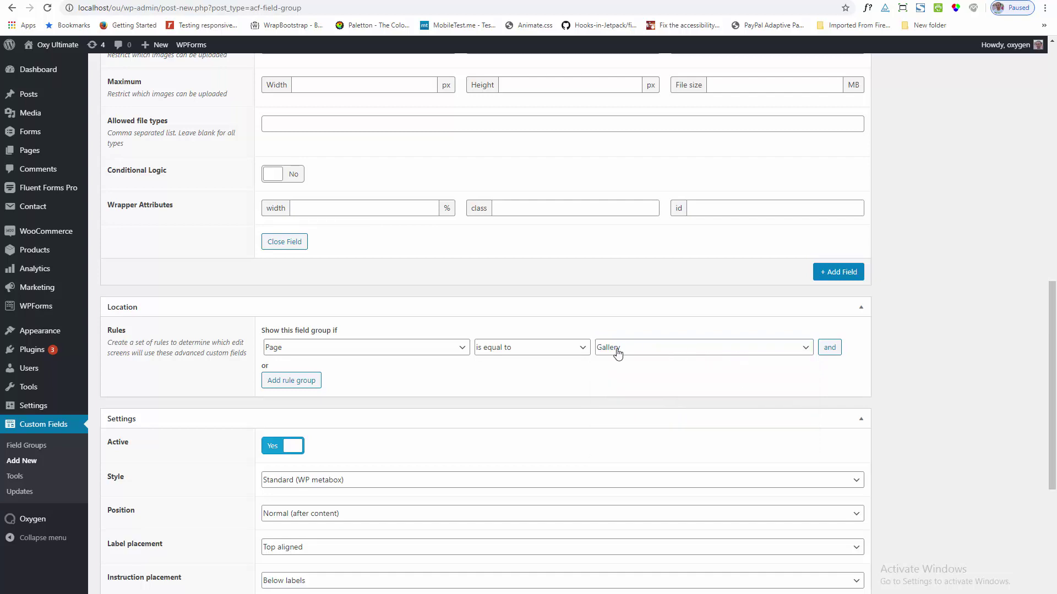
scroll(932, 405, "up", 10)
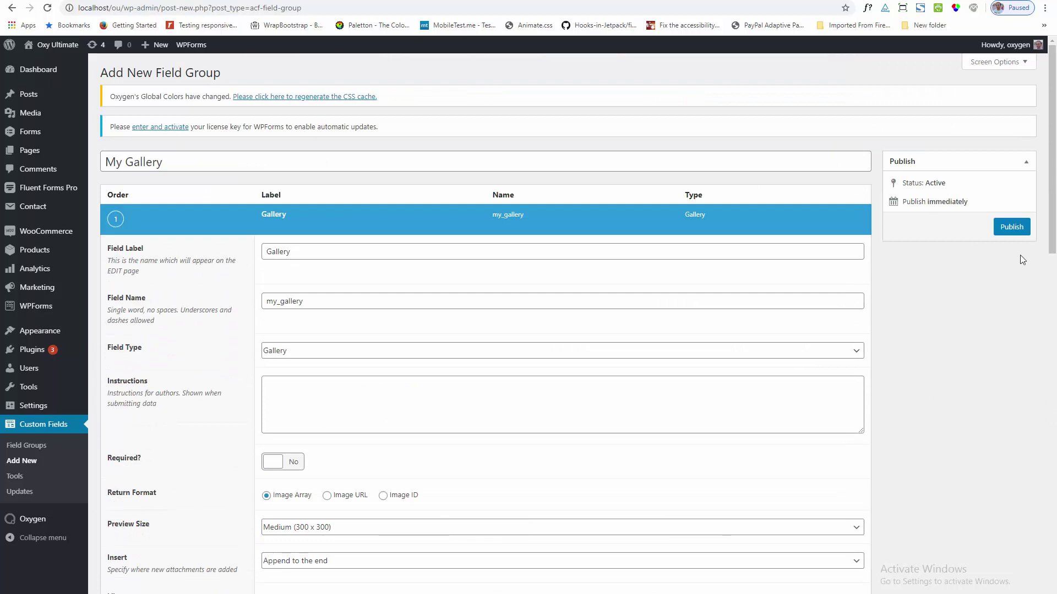
left_click(1011, 228)
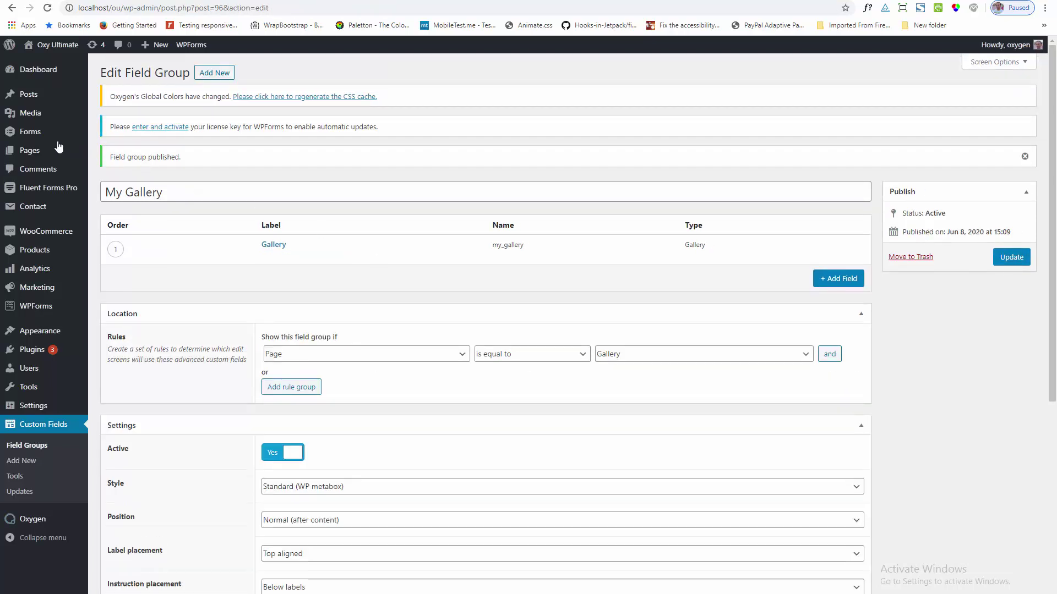
Open the Gallery page from the site's page list for editing
mouse_move(71, 150)
left_click(102, 155)
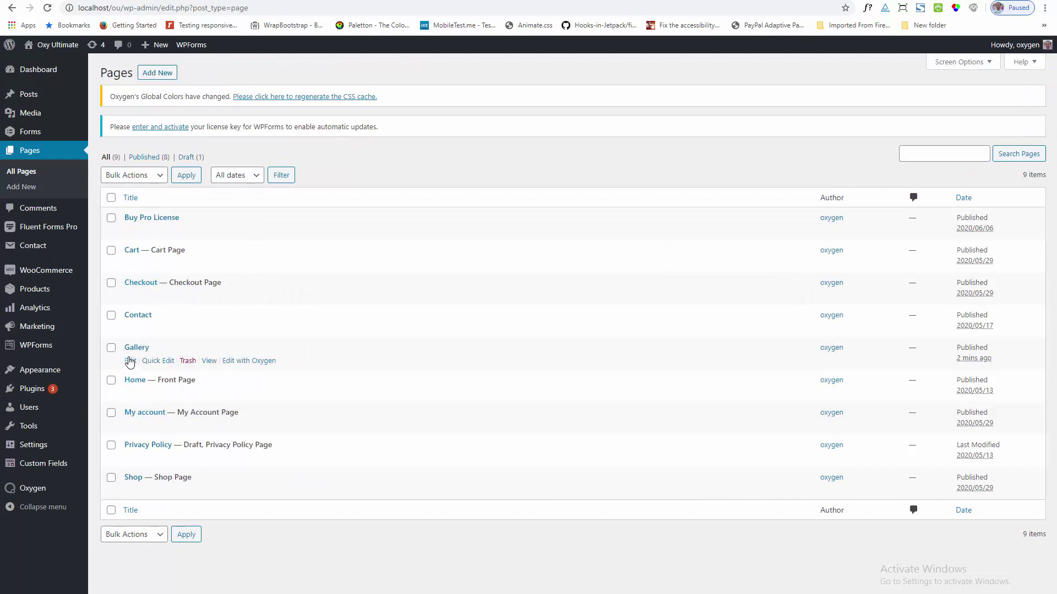
left_click(130, 362)
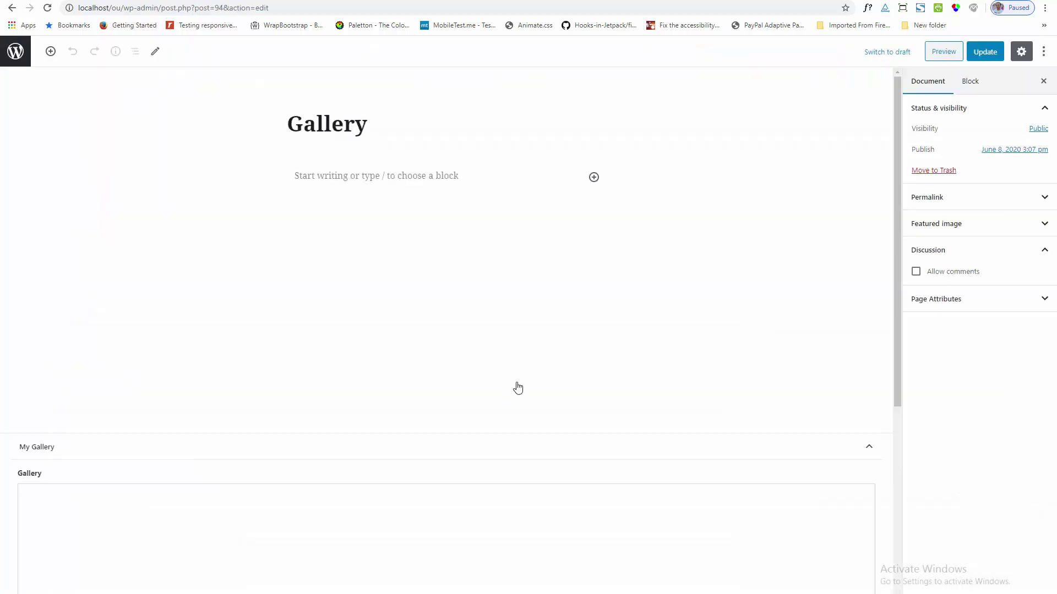
Add the twelve photos from the furnished living room through the snowy mountains to the page's Gallery field from the media library
scroll(515, 382, "down", 5)
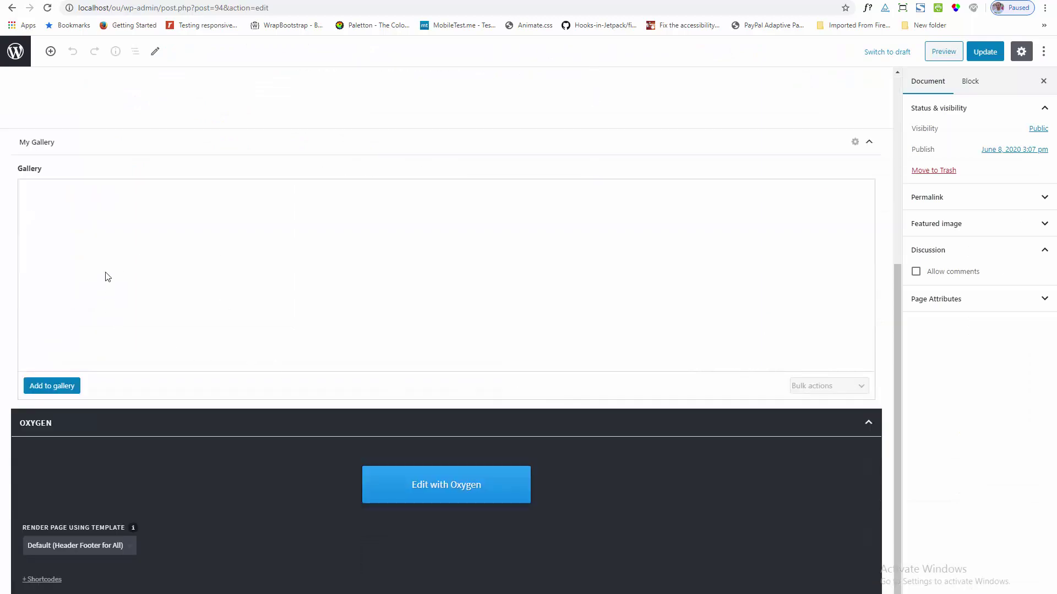
left_click(55, 387)
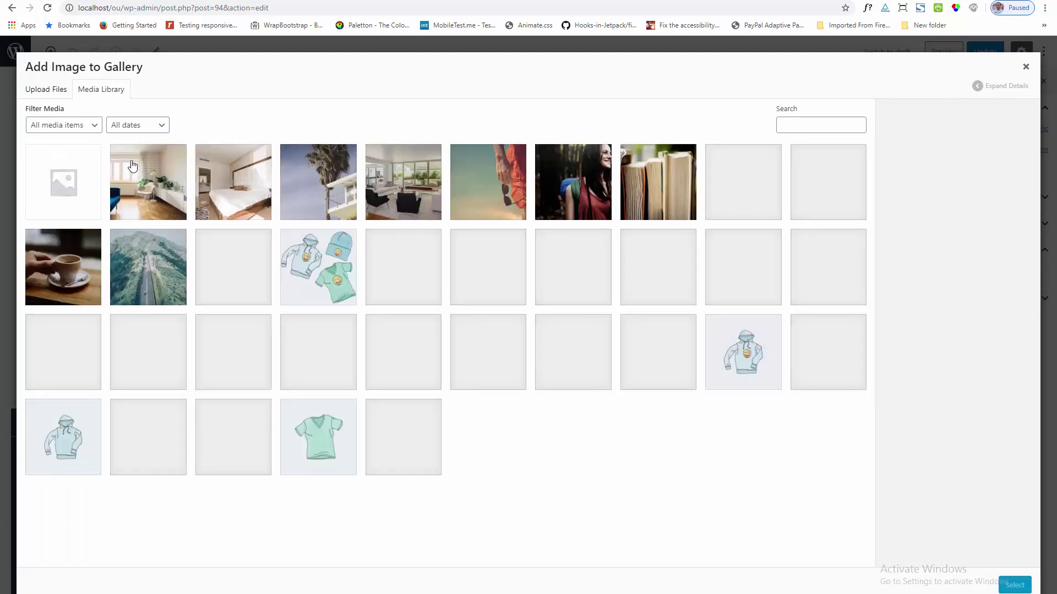
left_click(148, 183)
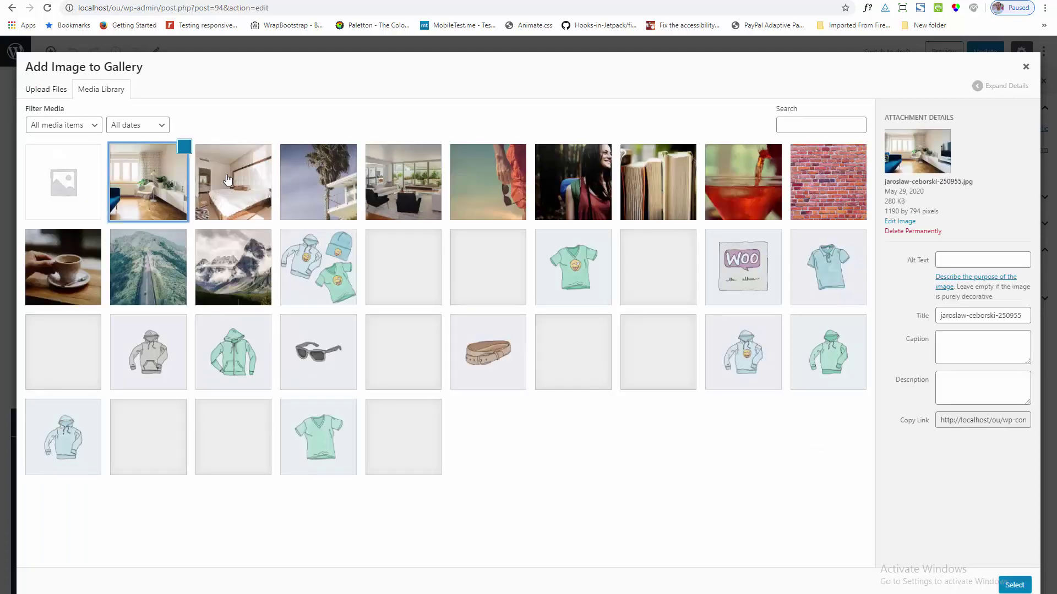
left_click(330, 179)
left_click(404, 181)
left_click(489, 182)
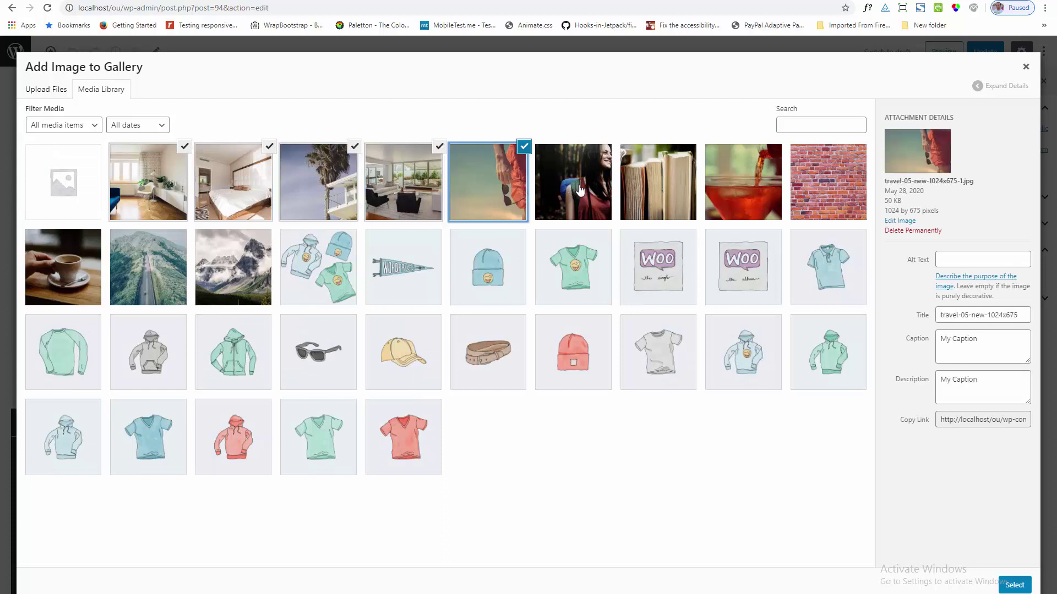
left_click(575, 187)
left_click(677, 187)
left_click(743, 184)
left_click(828, 185)
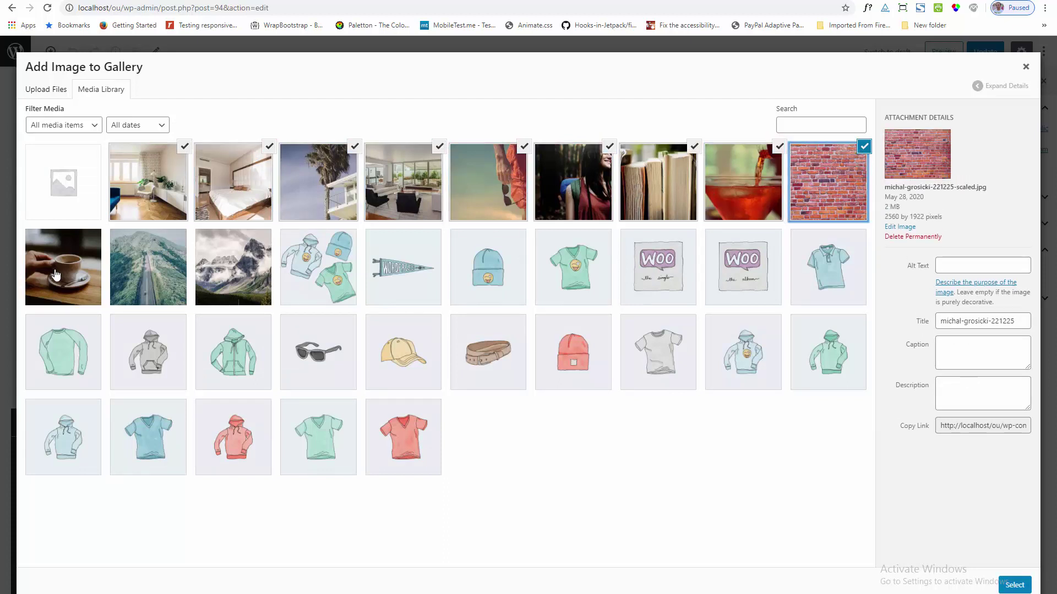
left_click(55, 276)
left_click(178, 271)
left_click(235, 273)
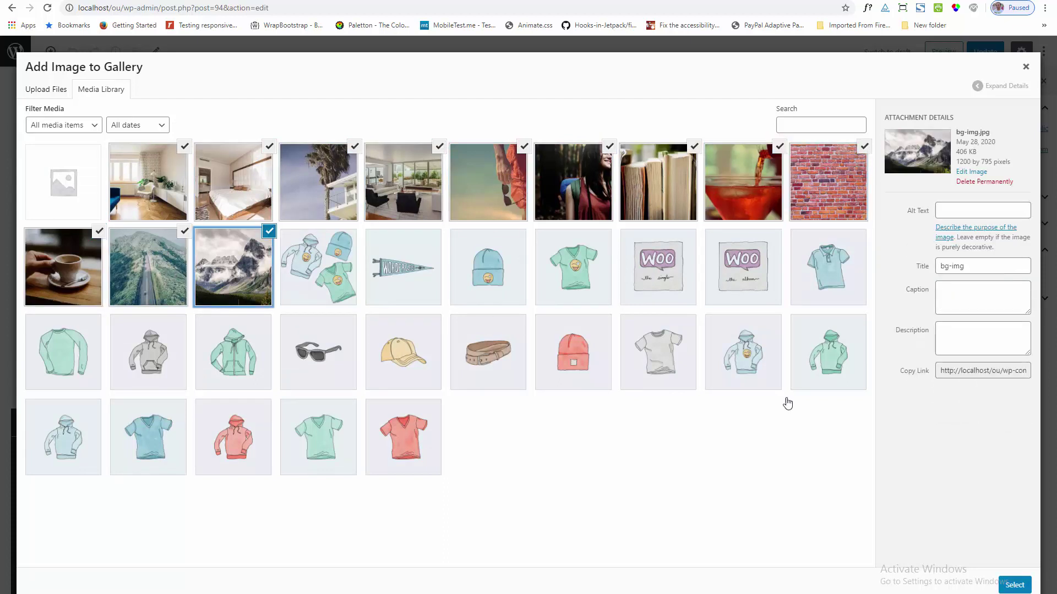
left_click(1024, 585)
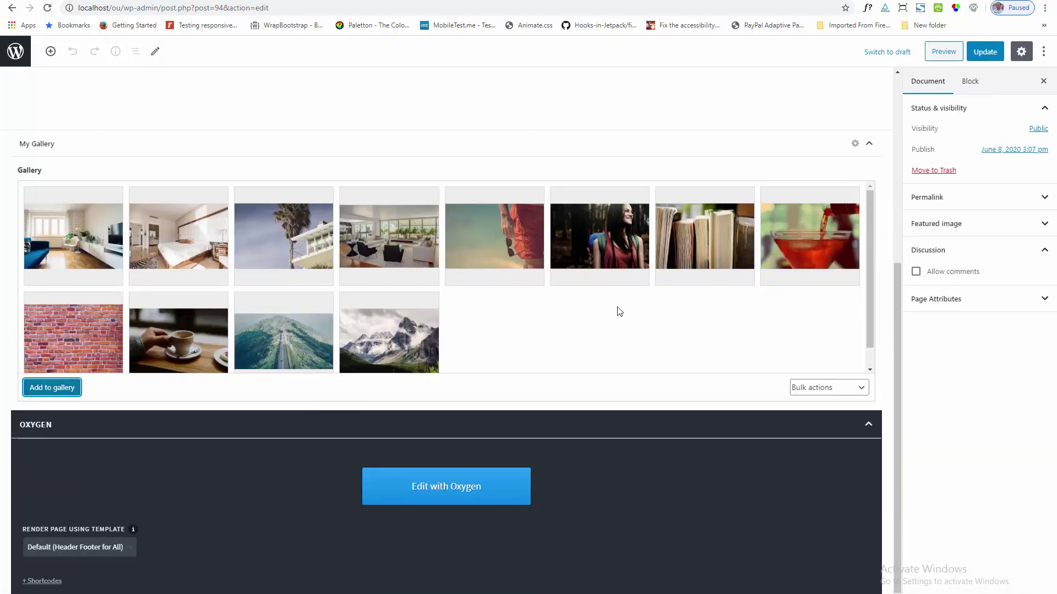
Change the title of the first gallery image to "Drawing Room"
left_click(68, 245)
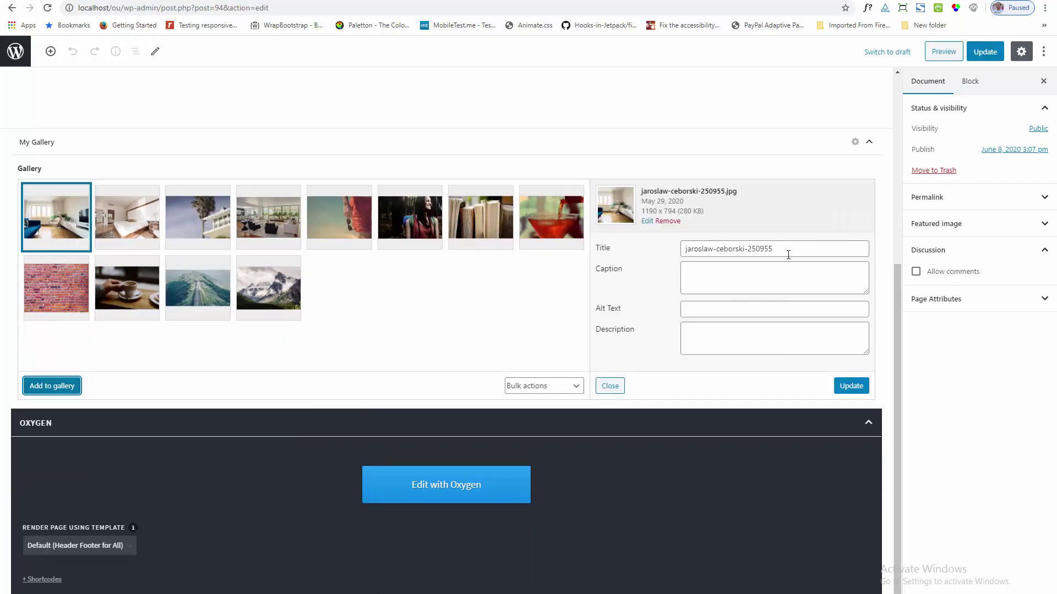
left_click_drag(788, 255, 661, 262)
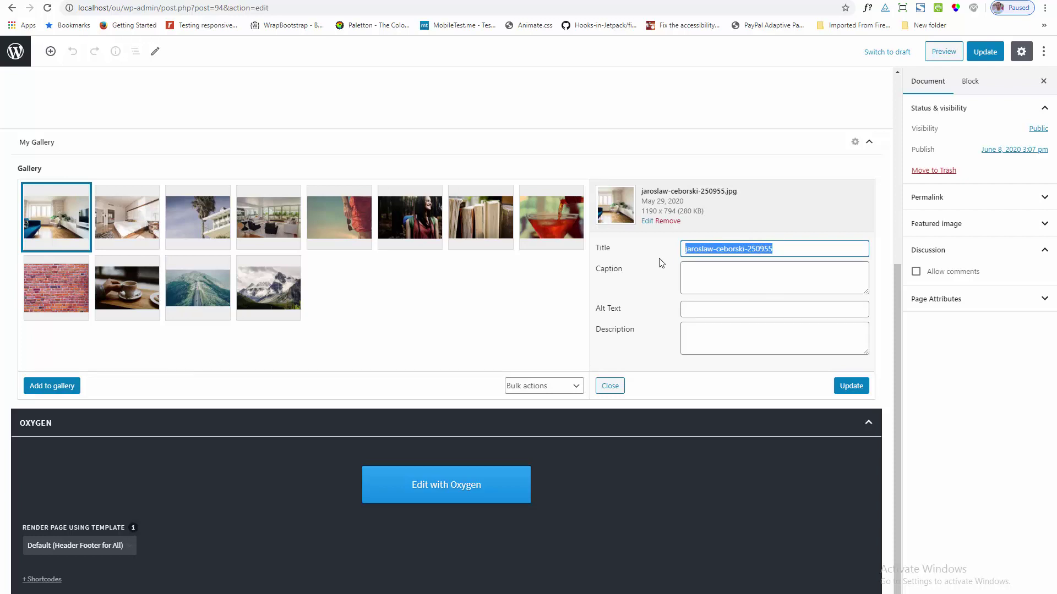
type("Bed Ro")
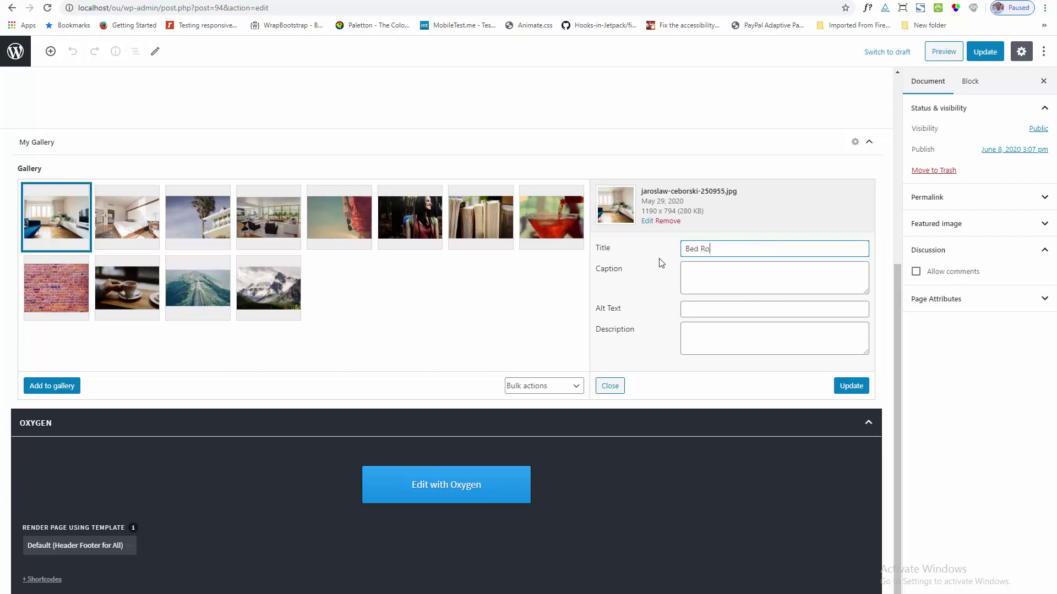
type("ow")
left_click_drag(723, 249, 685, 251)
type("Brawing Room")
left_click_drag(690, 249, 683, 251)
type("D")
Copy the title "Drawing Room" into the image's alt text, and save the image details and the page
key("ctrl+a")
key("ctrl+c")
left_click(702, 309)
key("ctrl+v")
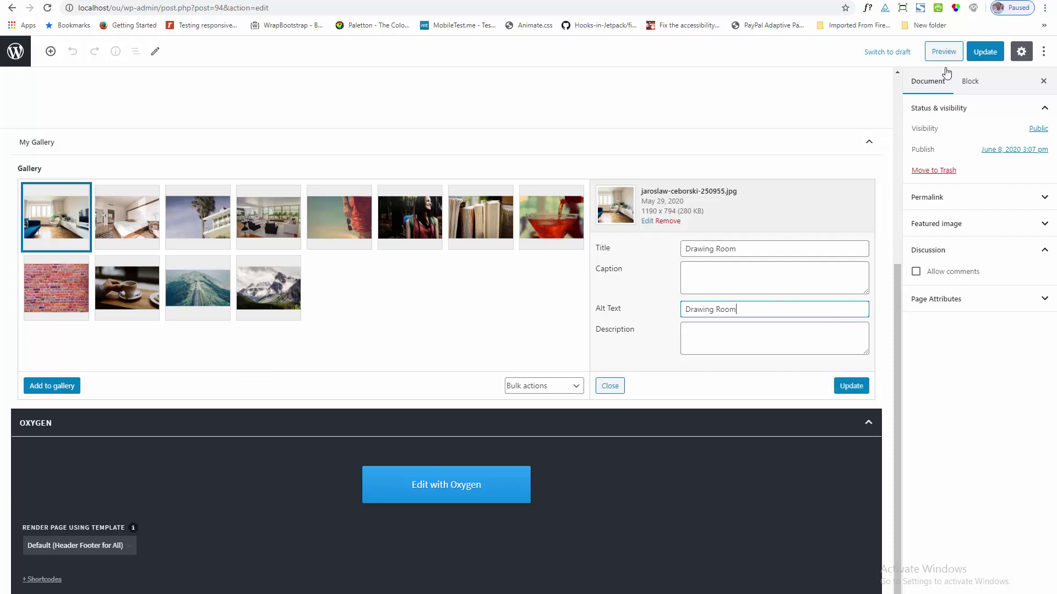
left_click(852, 387)
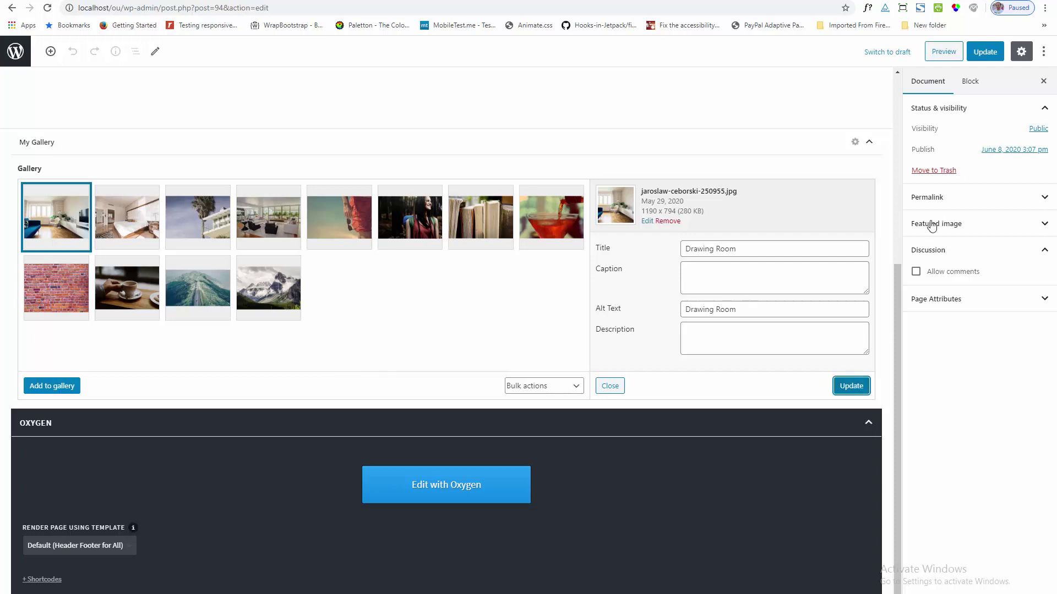
left_click(980, 55)
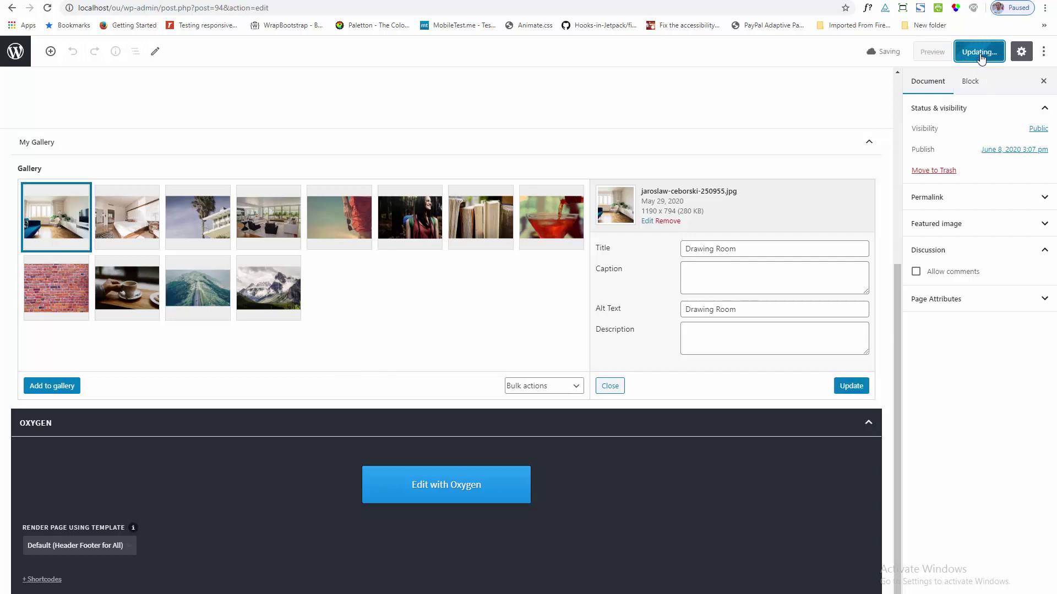
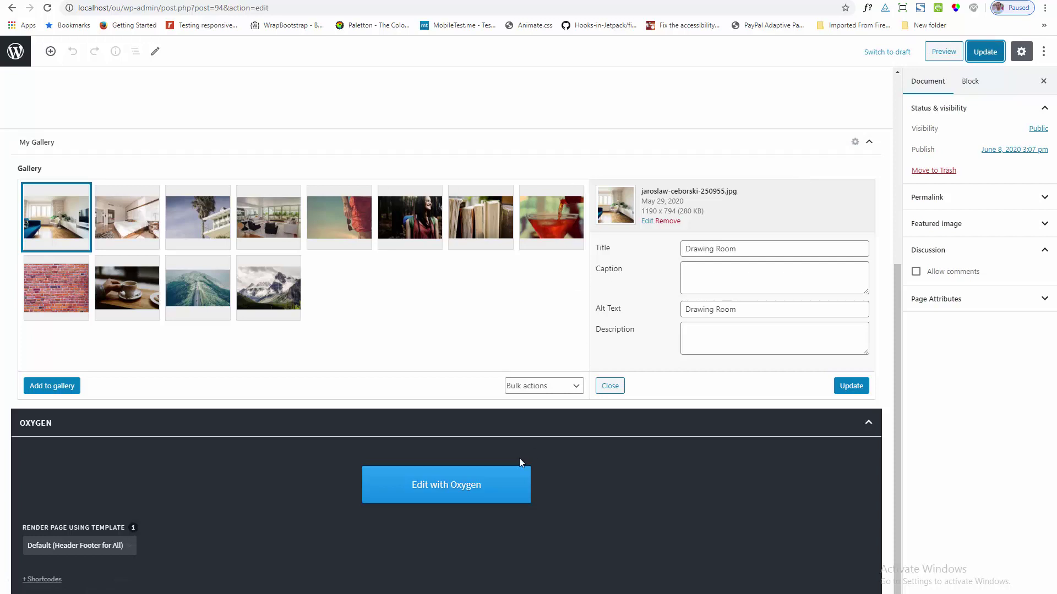
Open the Gallery page in the Oxygen builder and add a Section to its empty content area
left_click(425, 491)
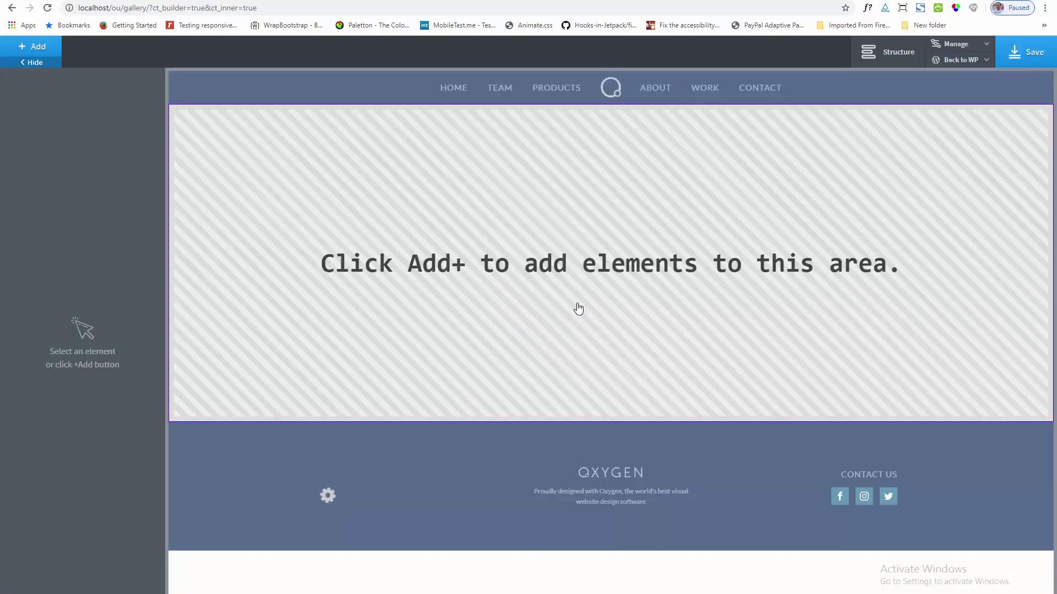
left_click(37, 47)
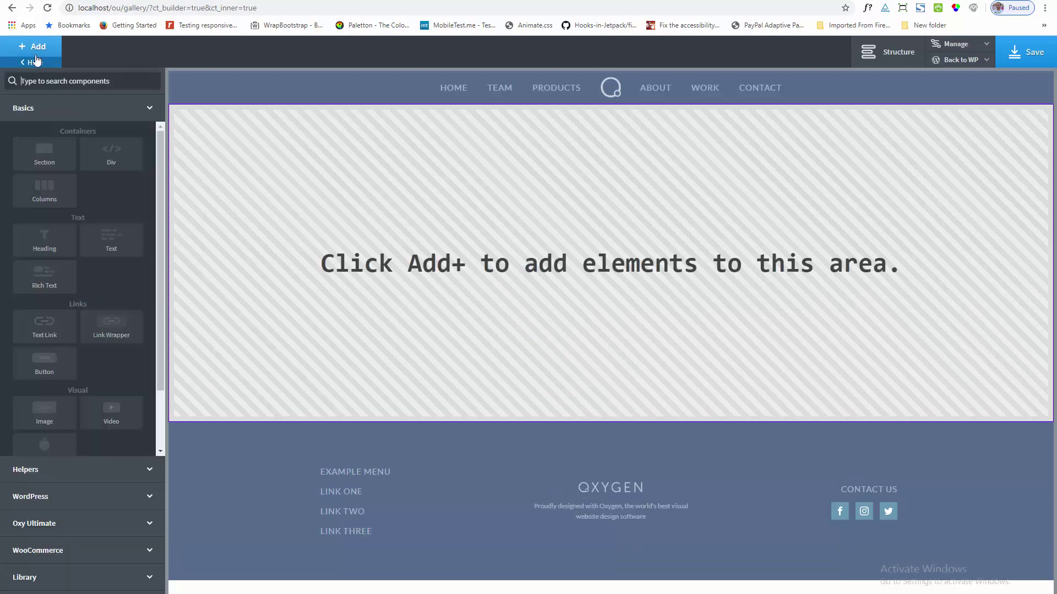
left_click(49, 155)
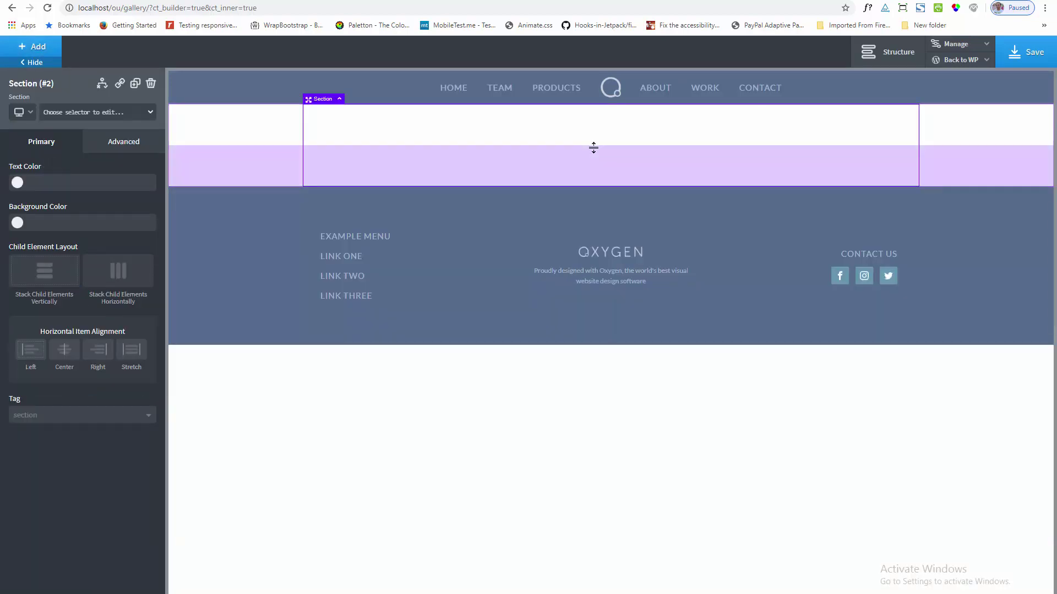
Add the Oxy Ultimate ACF Gallery component inside the new section
left_click(36, 47)
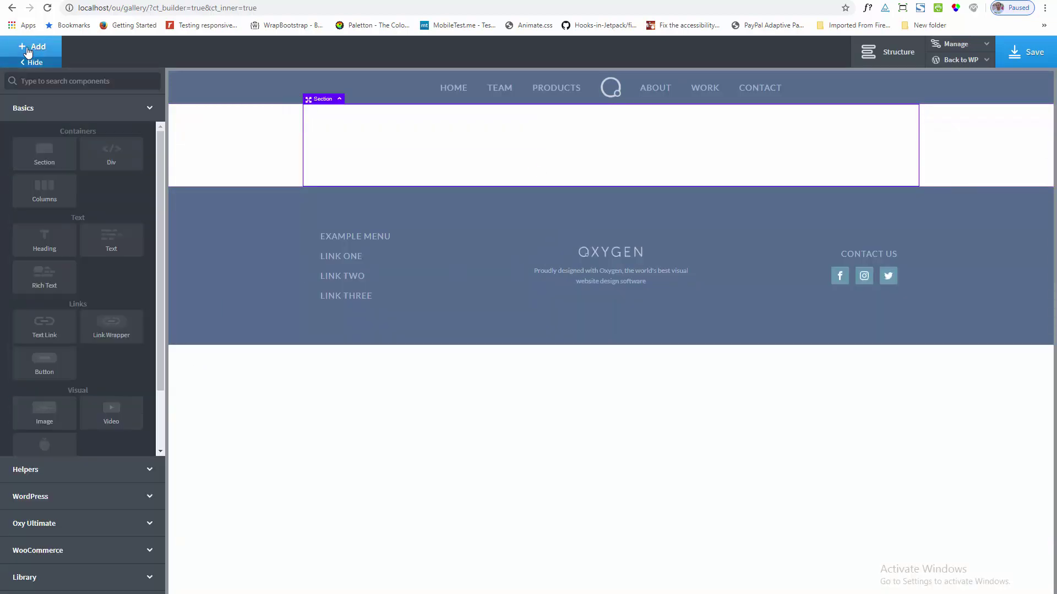
scroll(101, 318, "down", 1)
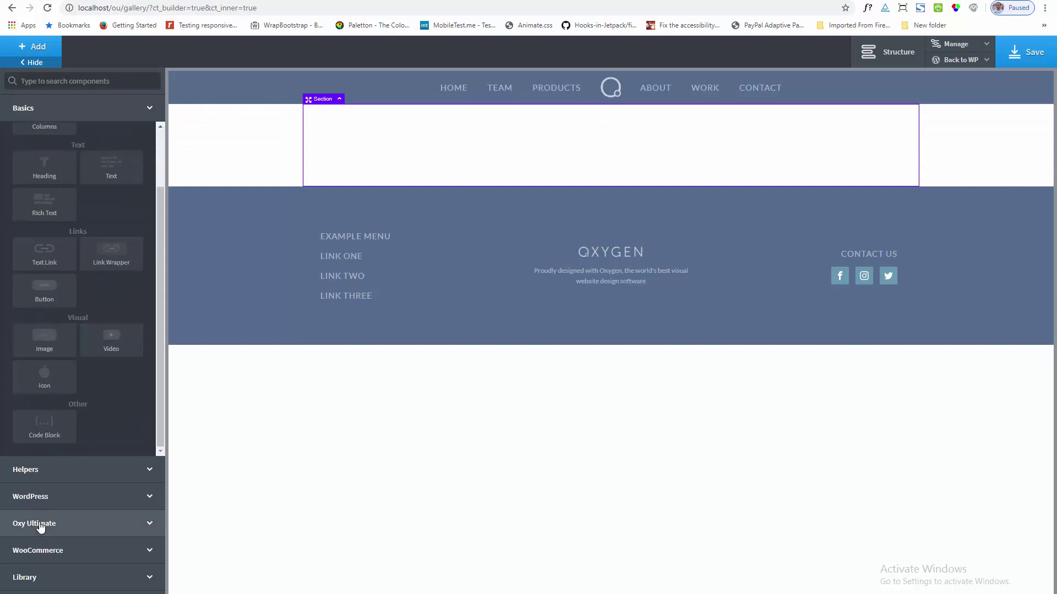
left_click(41, 524)
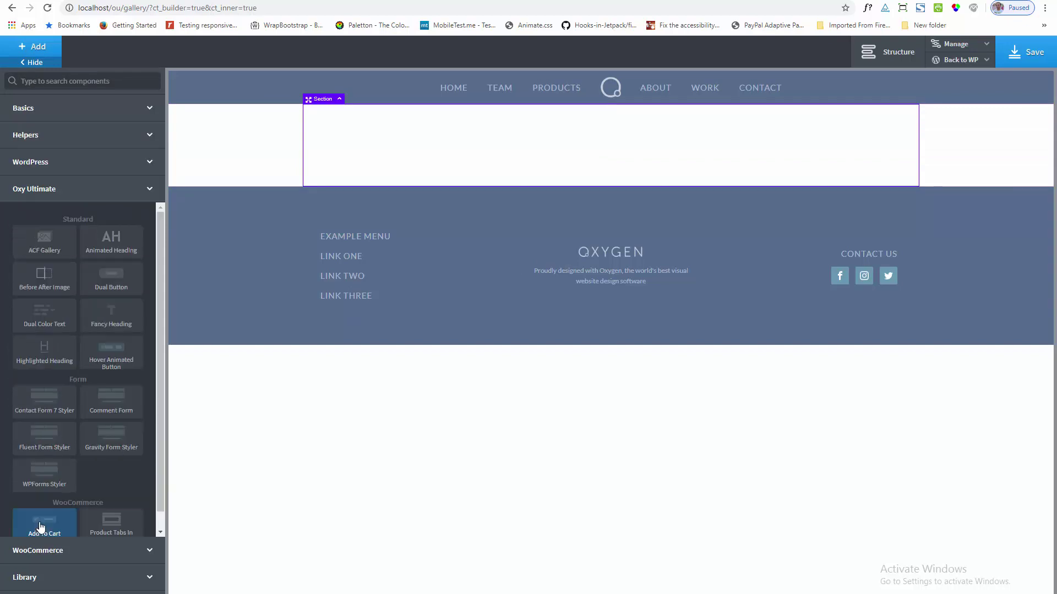
left_click(47, 245)
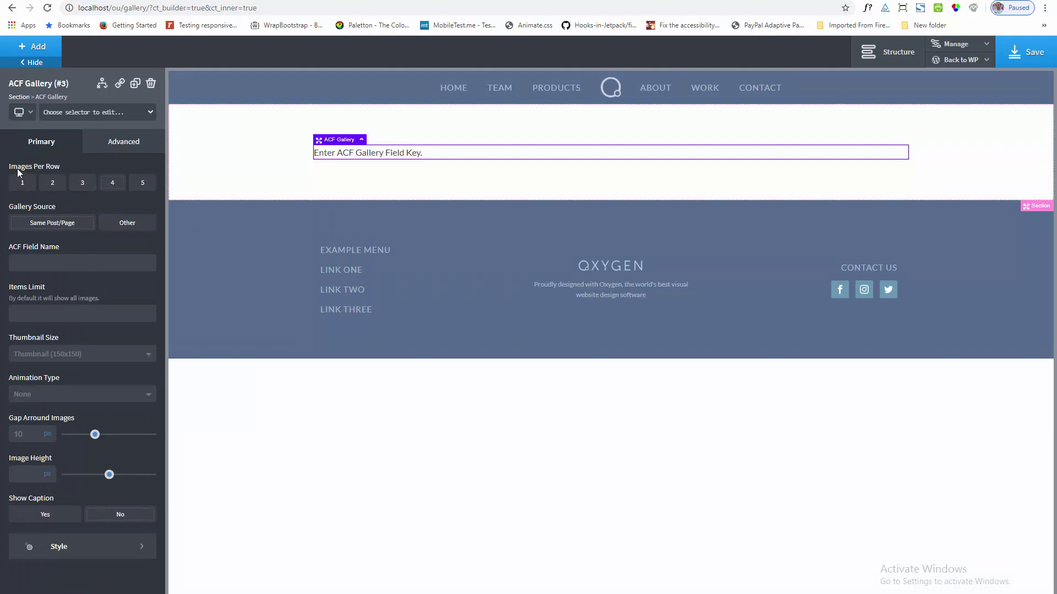
Set the ACF Gallery to 4 images per row and link it to the ACF field name my_gallery
left_click(114, 186)
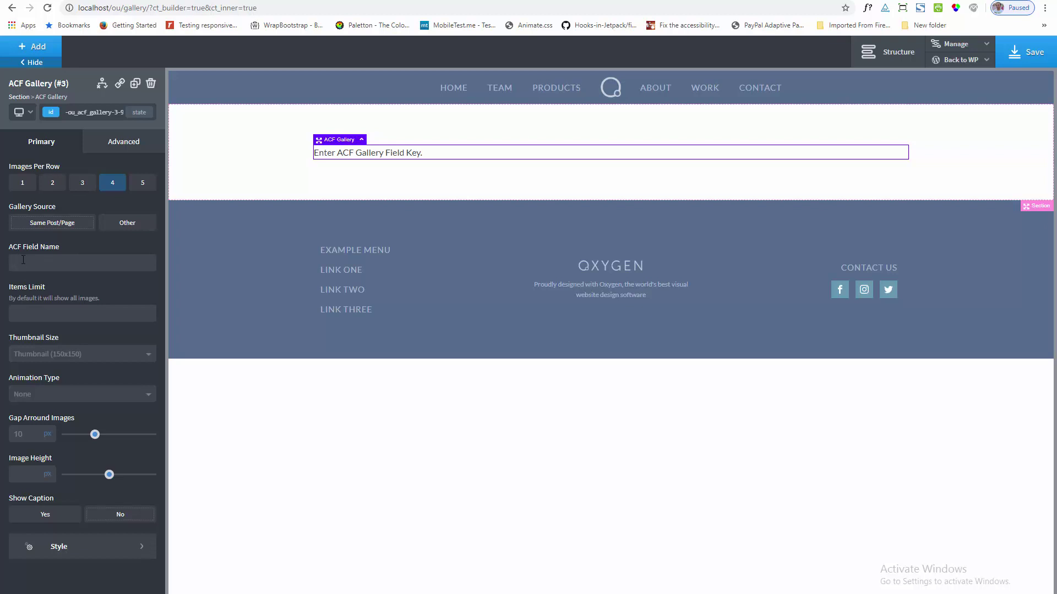
type("y")
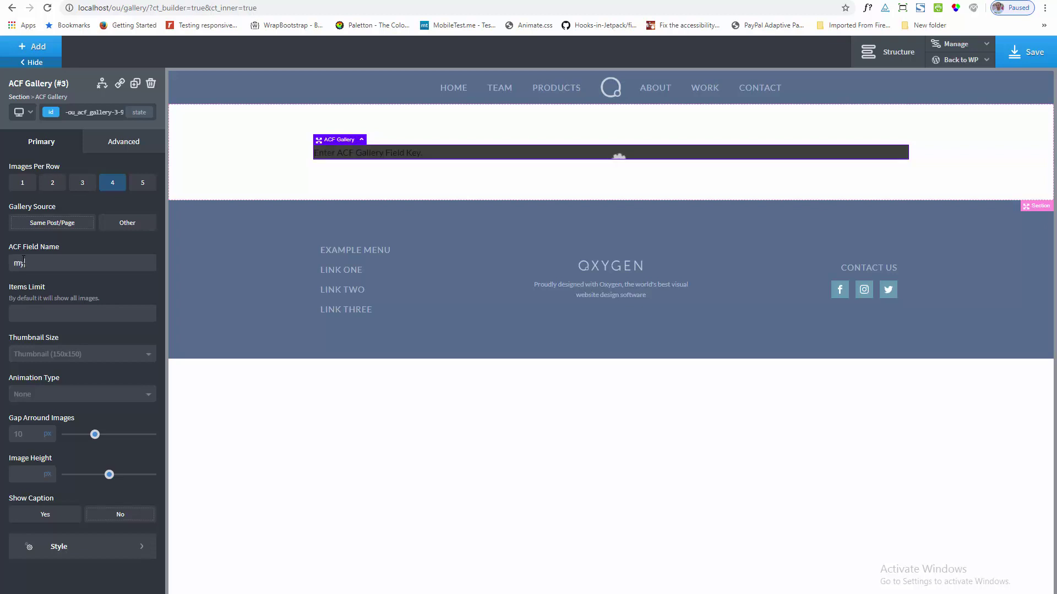
type("_gallery")
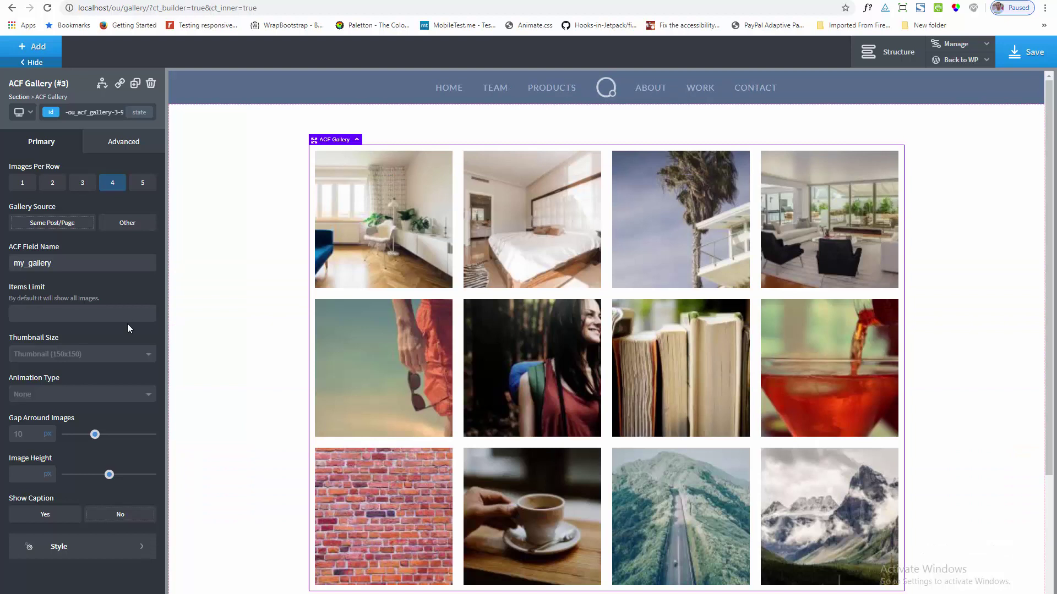
Configure the gallery with the Acf Gallery (300x300) thumbnail size, fadeInLeft animation and a 5 px gap around images
left_click(49, 353)
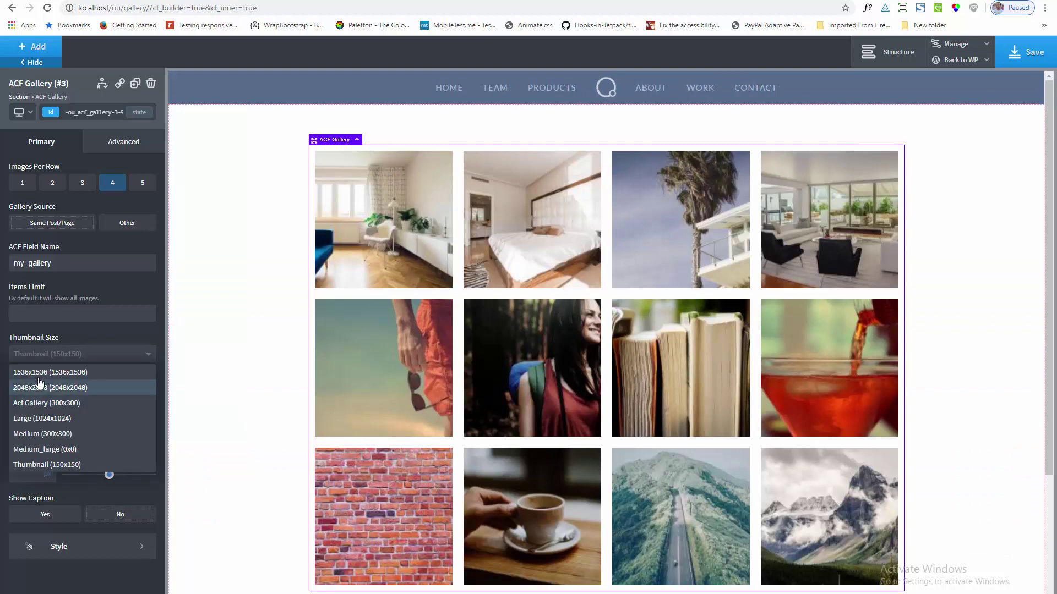
left_click(36, 403)
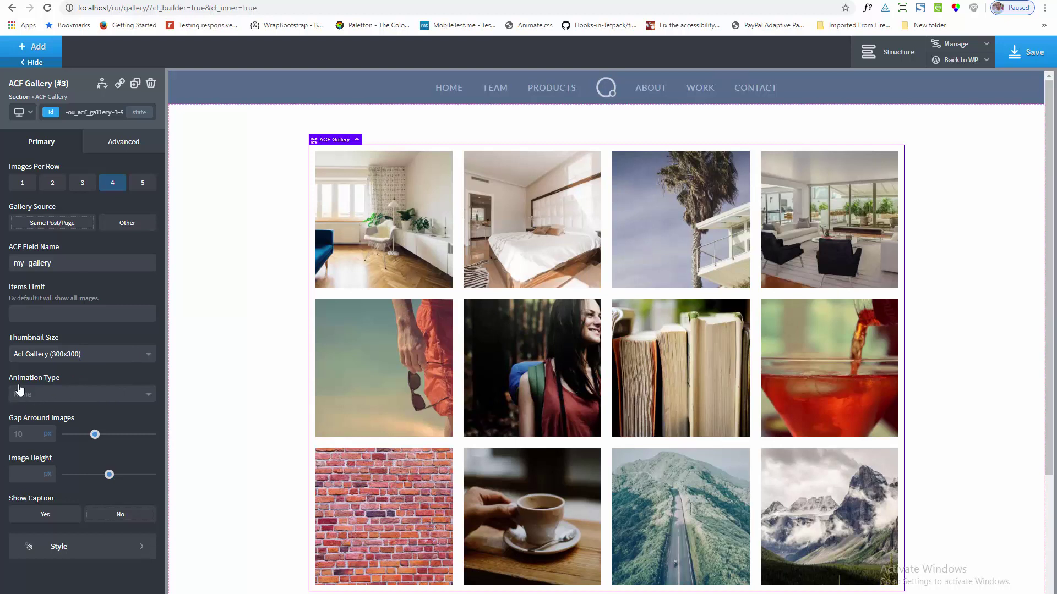
left_click(74, 396)
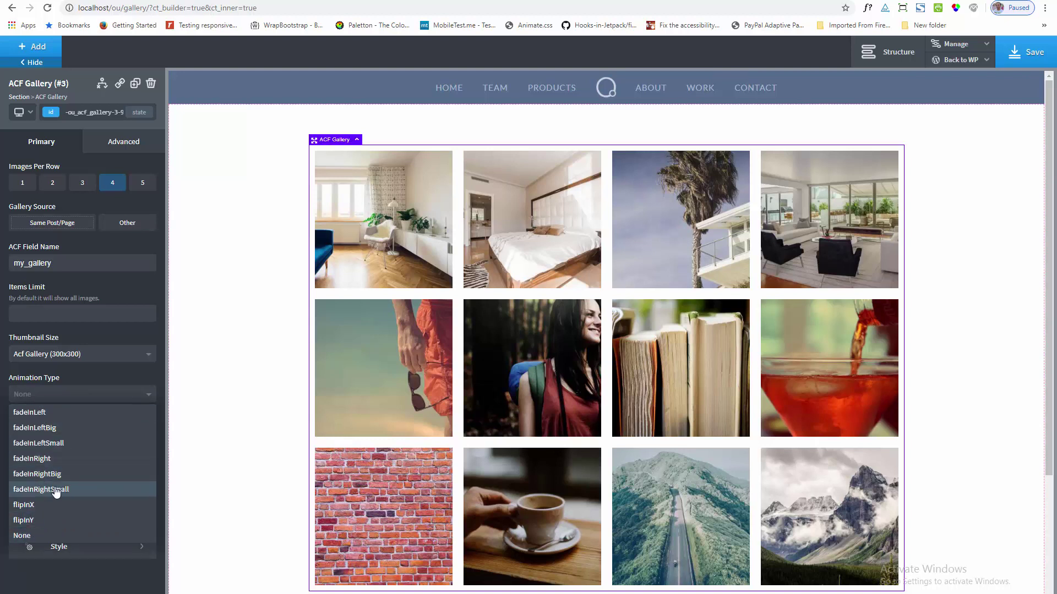
left_click(46, 414)
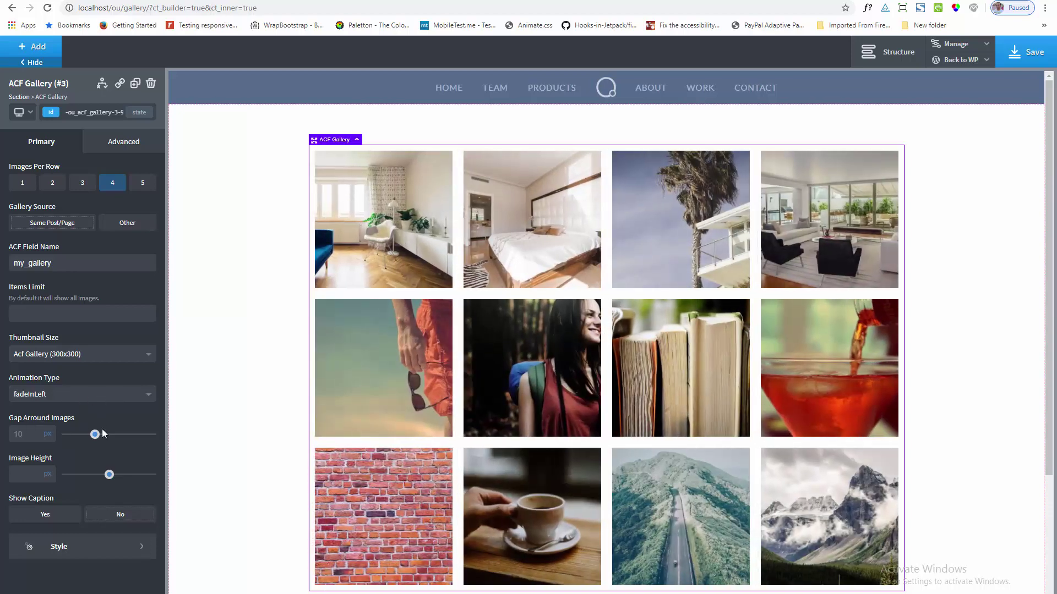
left_click_drag(94, 438, 85, 441)
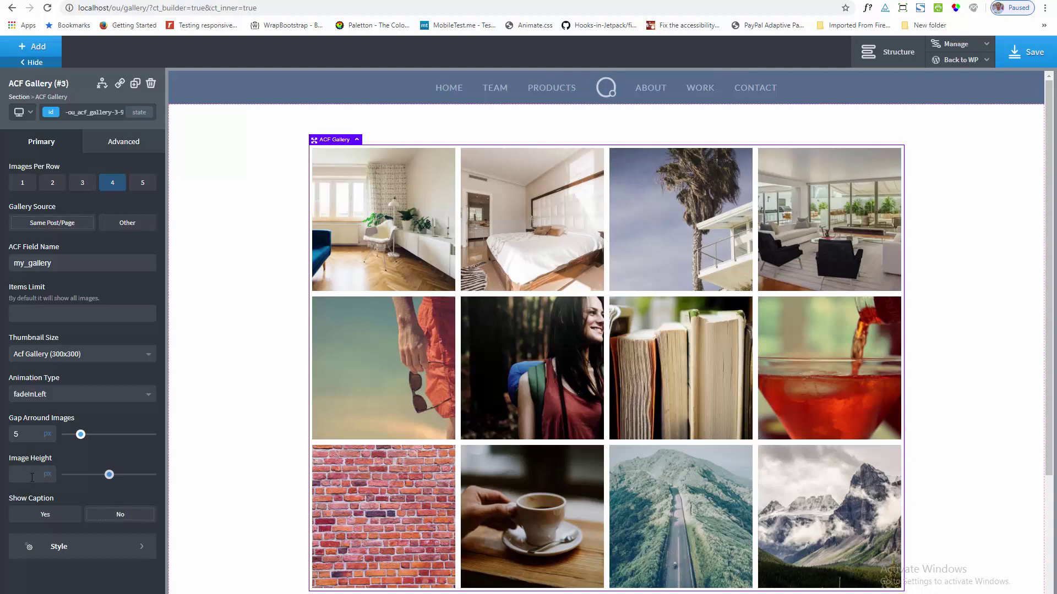
Set the gallery to 3 images per row for the "Less than 992px" breakpoint
left_click(25, 112)
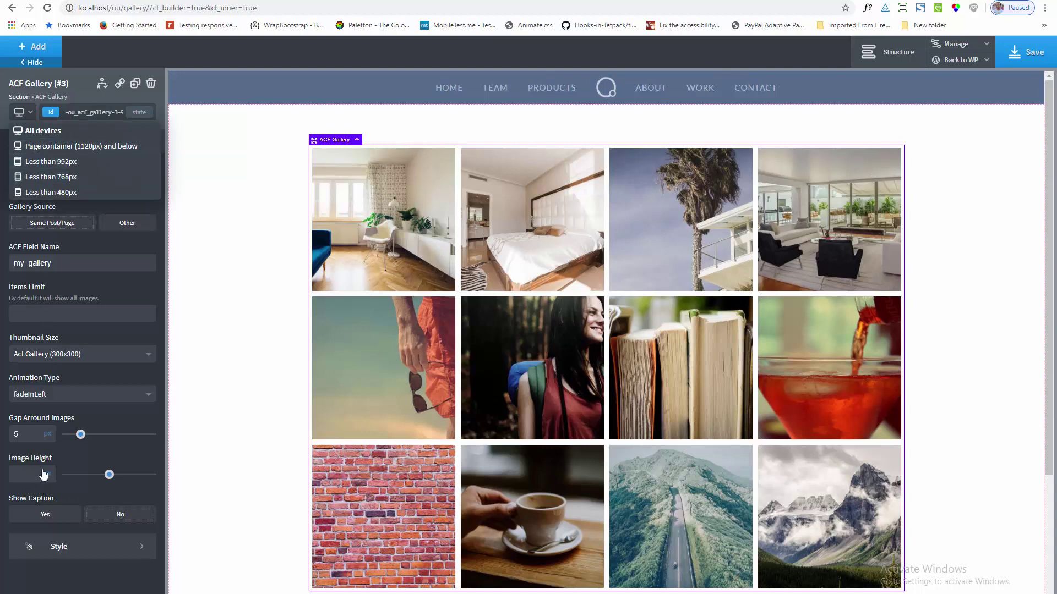
left_click(79, 461)
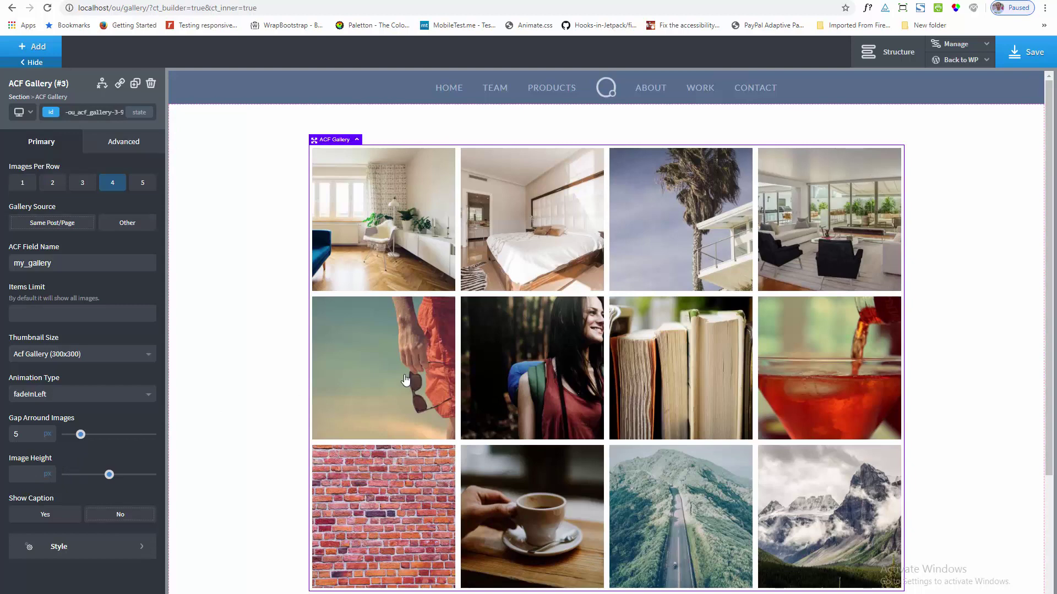
left_click(19, 111)
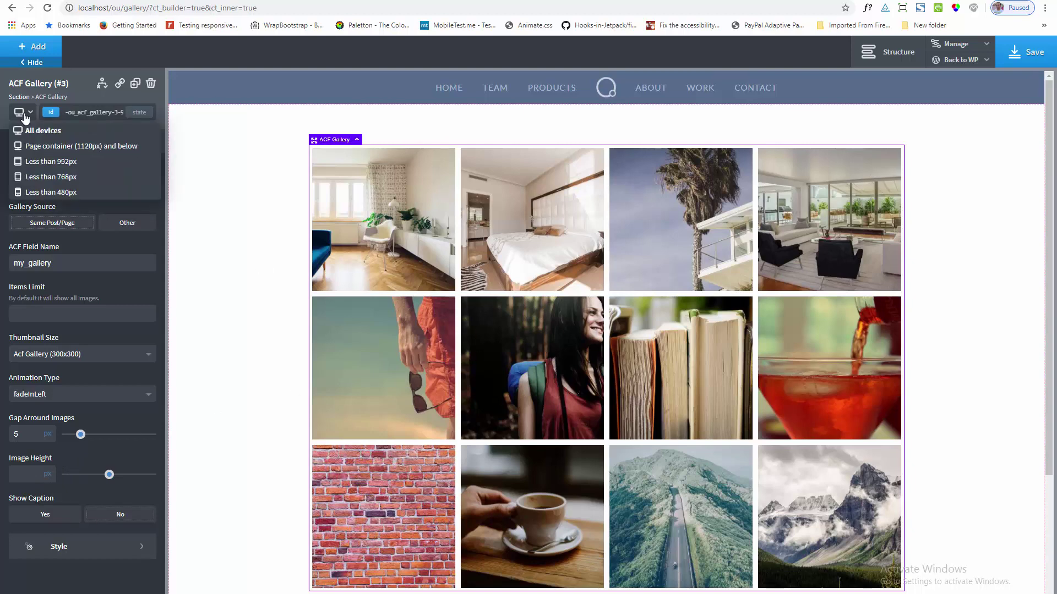
left_click(53, 175)
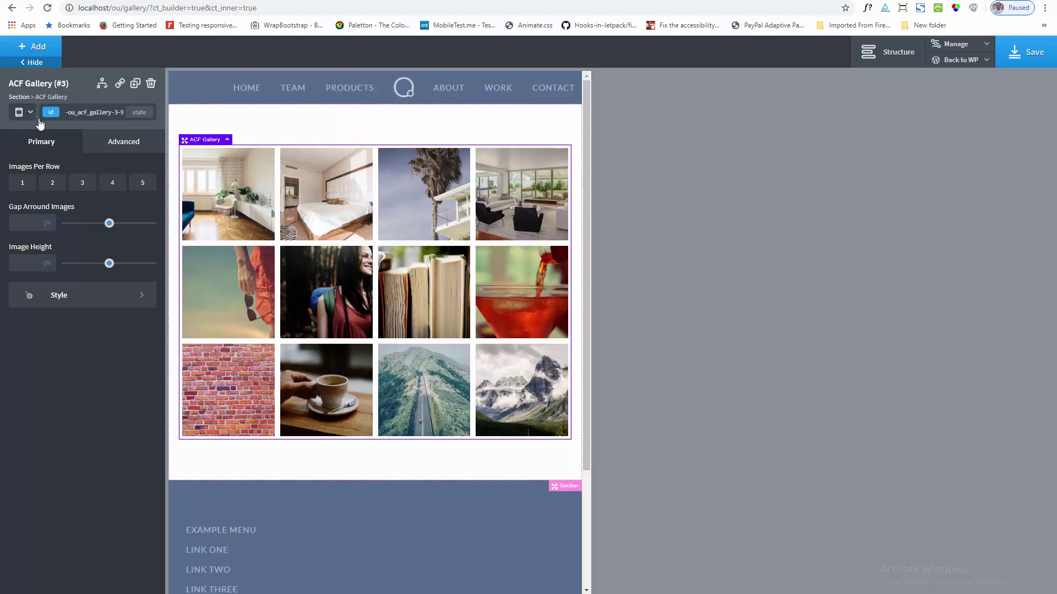
left_click(82, 185)
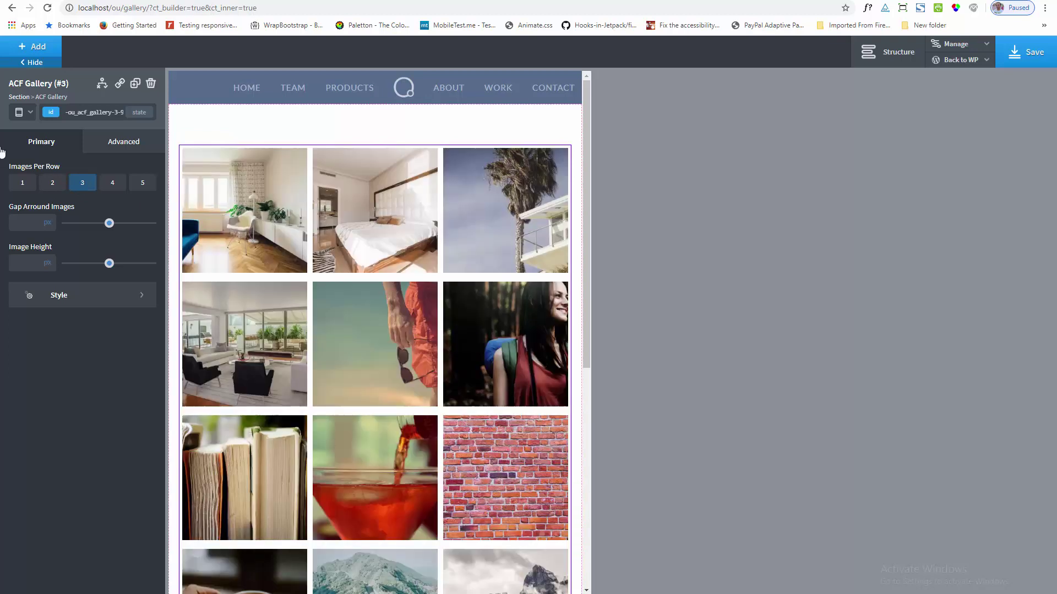
left_click(29, 112)
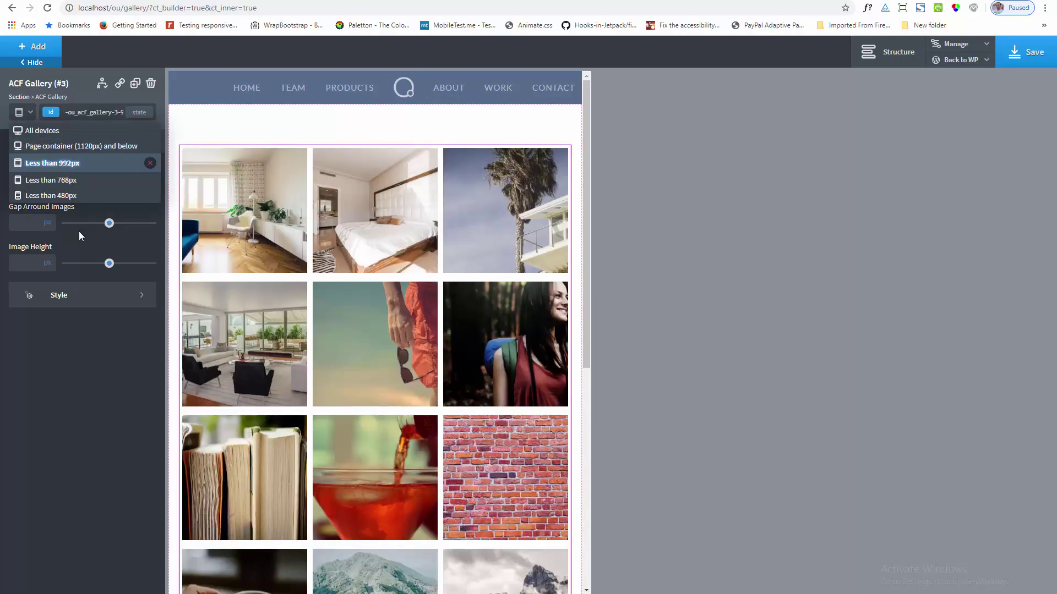
left_click(75, 319)
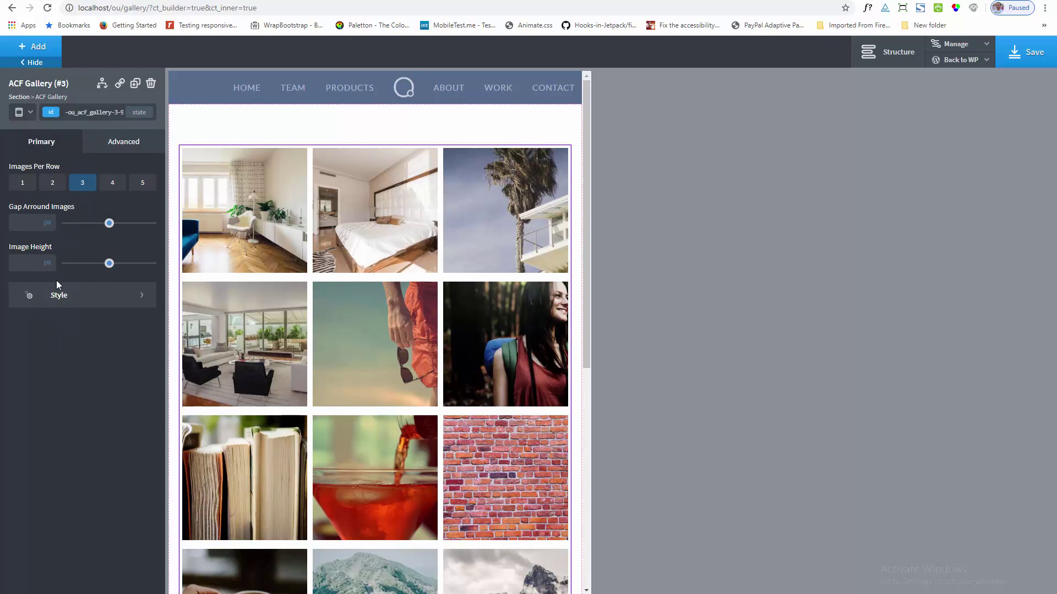
left_click(80, 301)
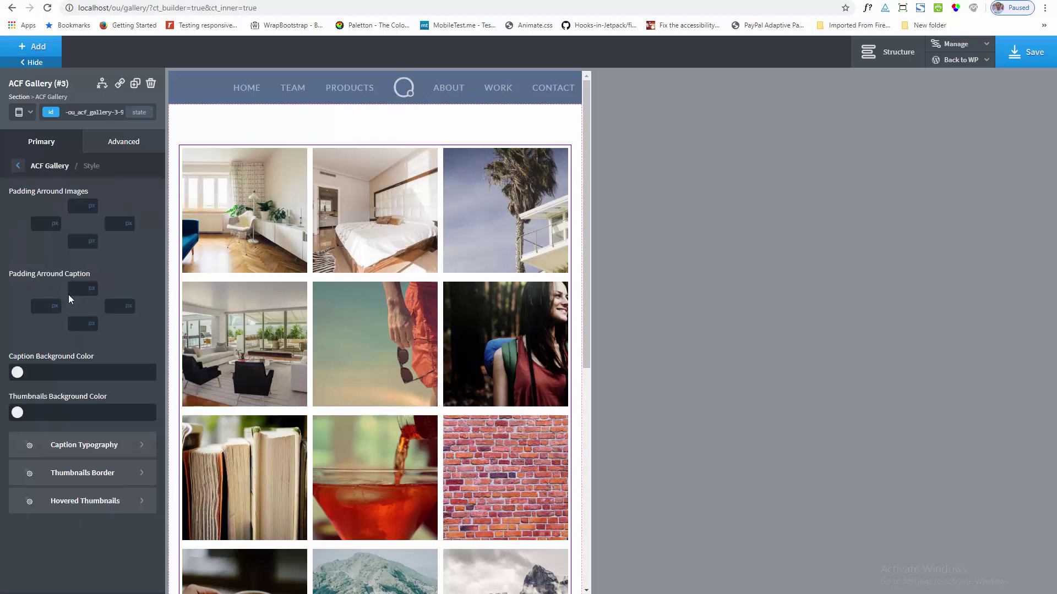
left_click(18, 167)
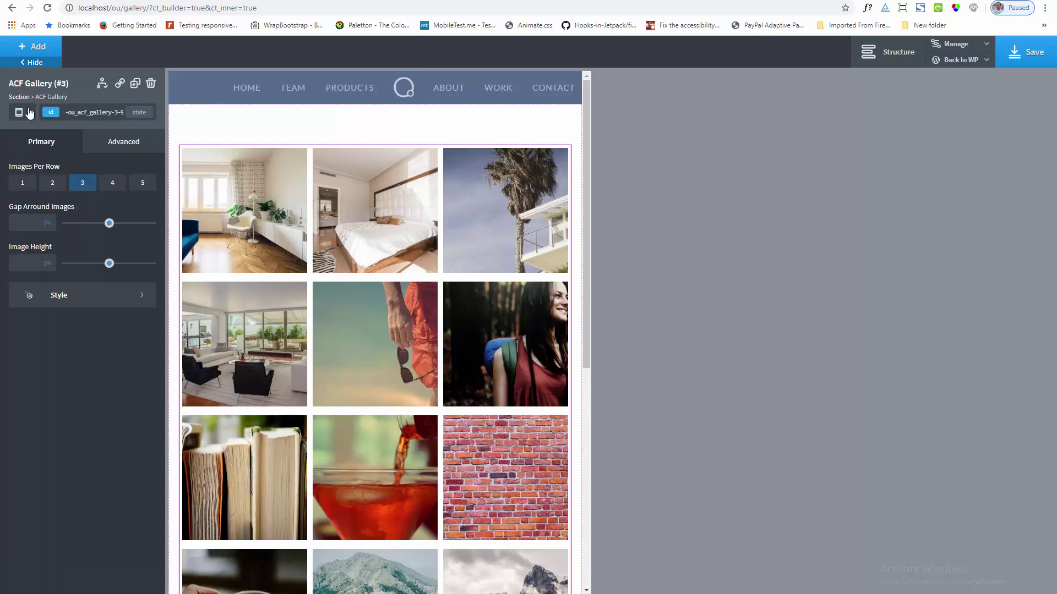
Return to the All devices view and show the image captions with their position set to Bottom
left_click(27, 112)
left_click(34, 130)
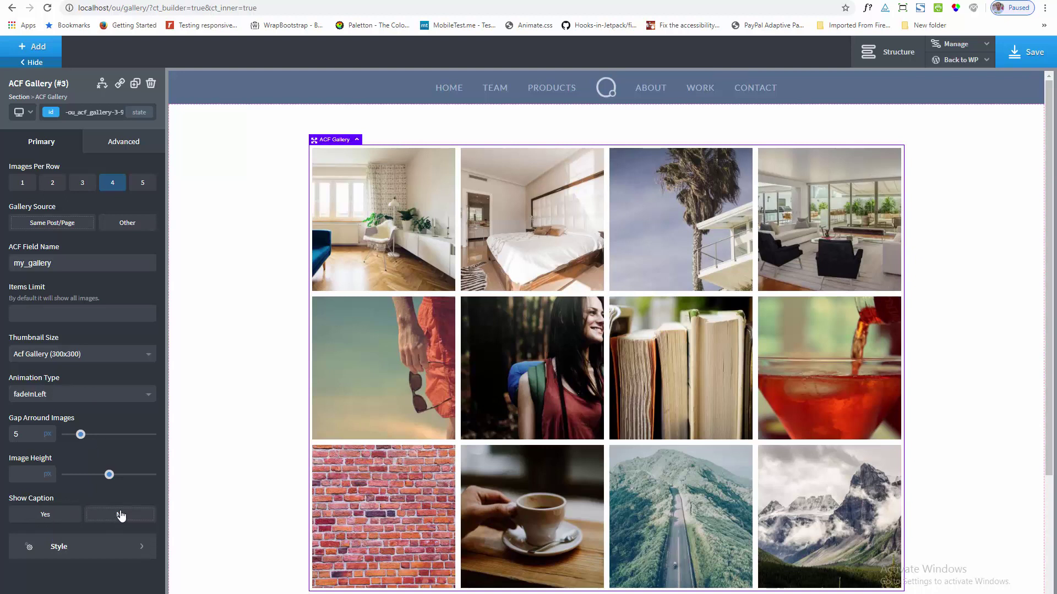
left_click(52, 518)
scroll(87, 490, "down", 1)
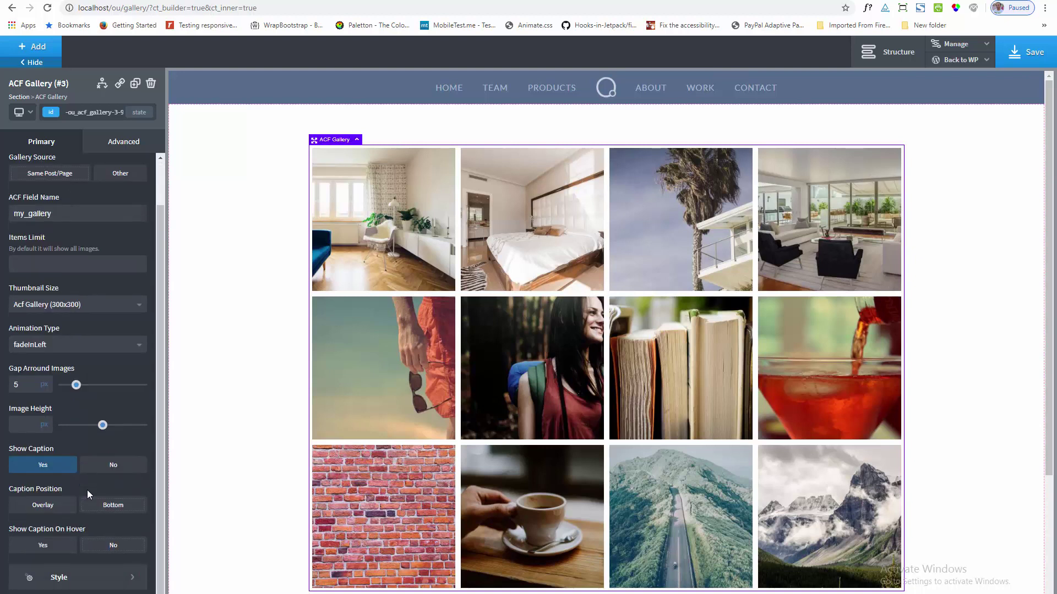
left_click(112, 509)
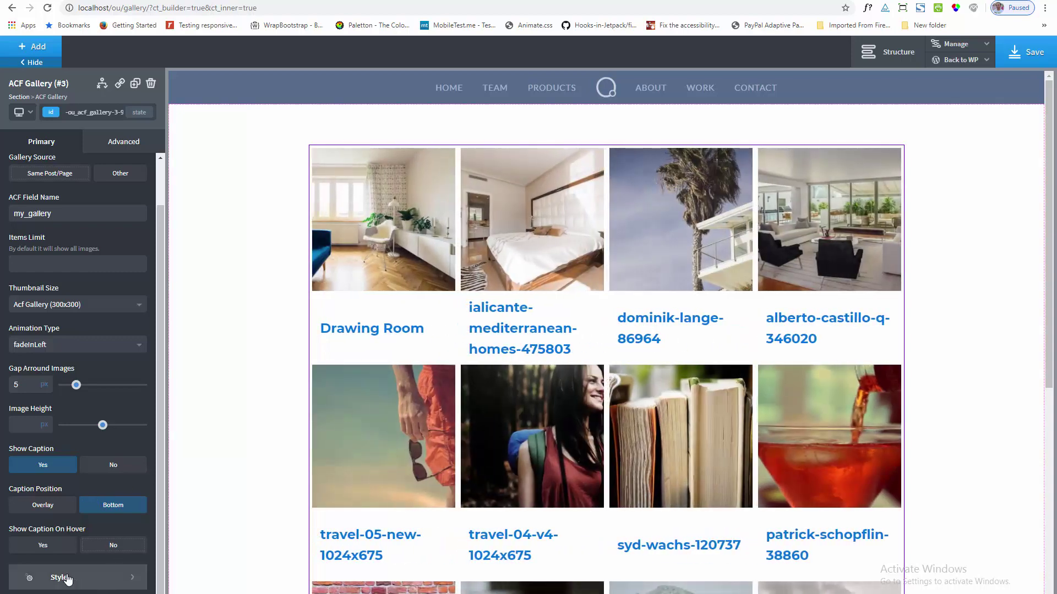
Set the font size of the gallery's caption typography to 14 px
left_click(96, 577)
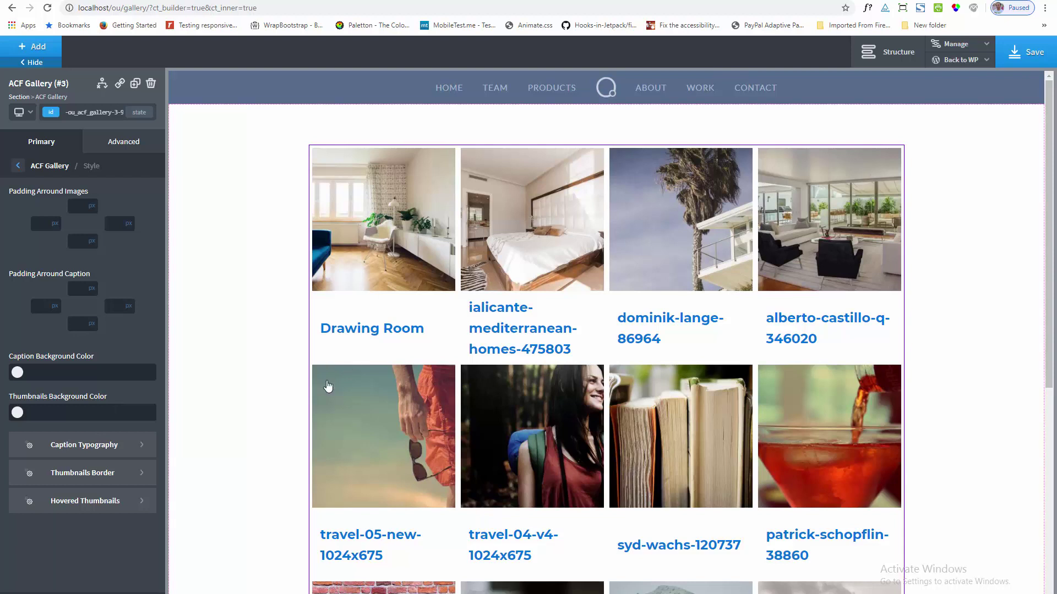
left_click(79, 452)
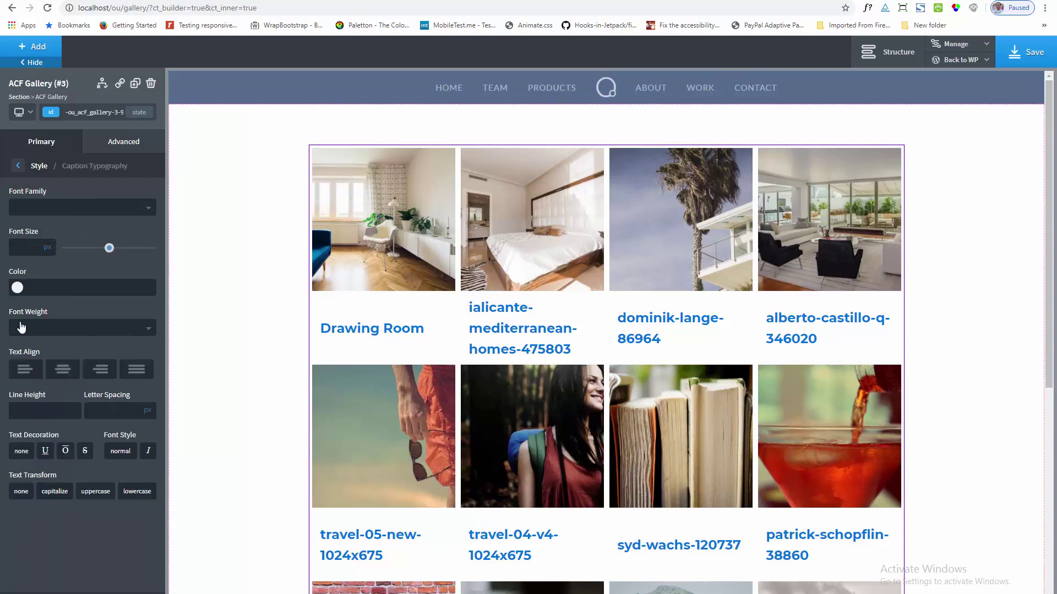
left_click(25, 249)
type("14")
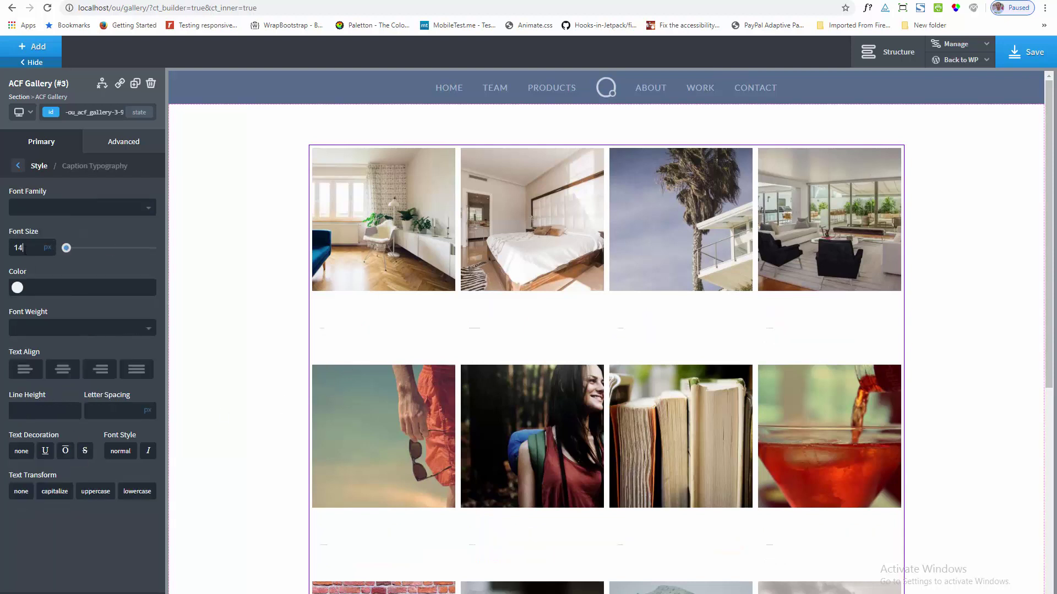
left_click(16, 166)
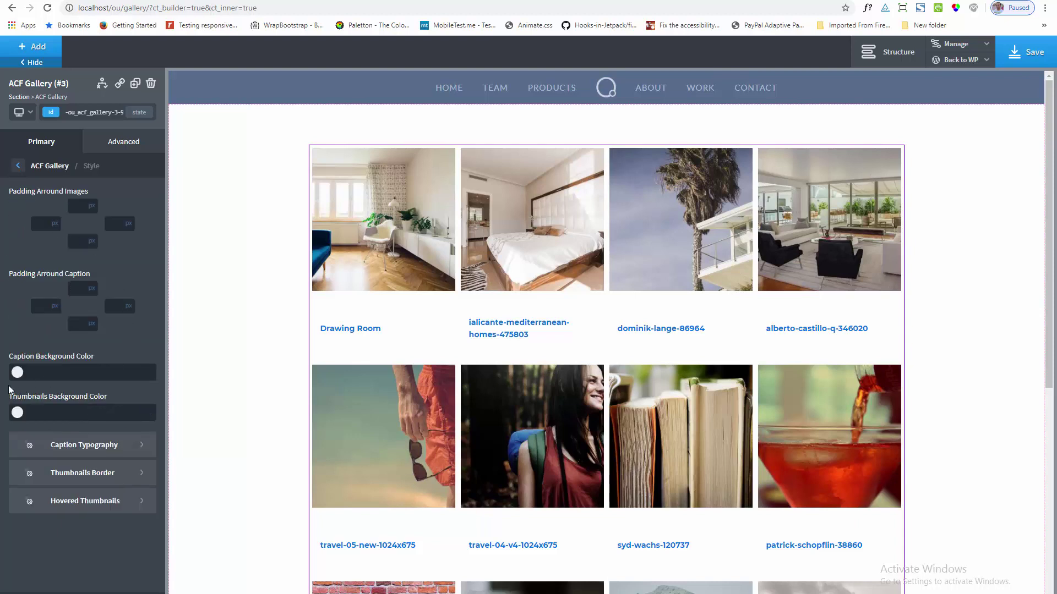
Change the caption text color to the muted red #ba6868 and check the captions throughout the gallery
left_click(48, 444)
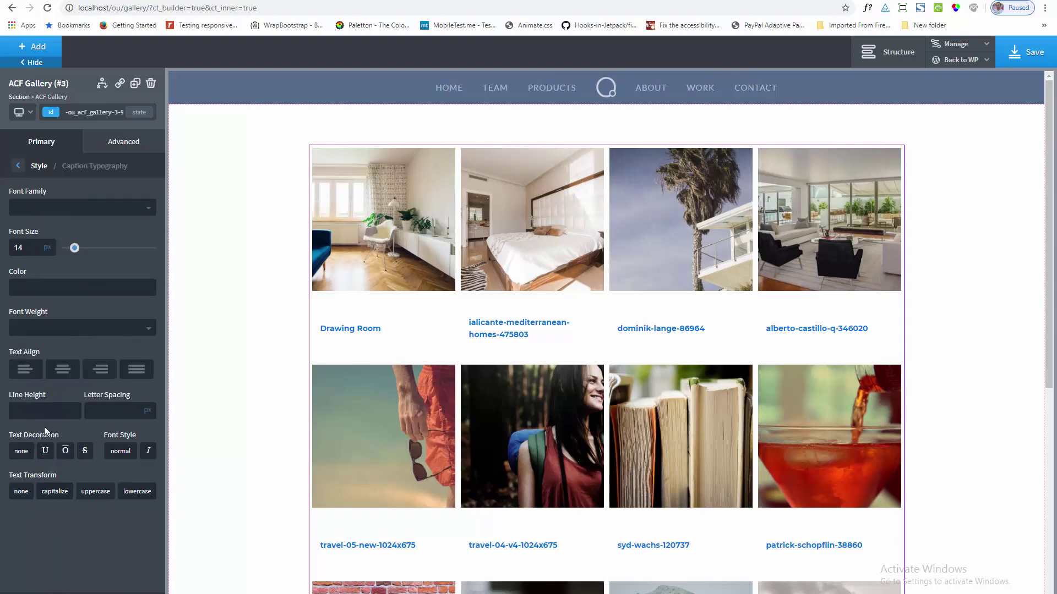
left_click(19, 288)
left_click_drag(44, 315, 50, 324)
left_click(105, 570)
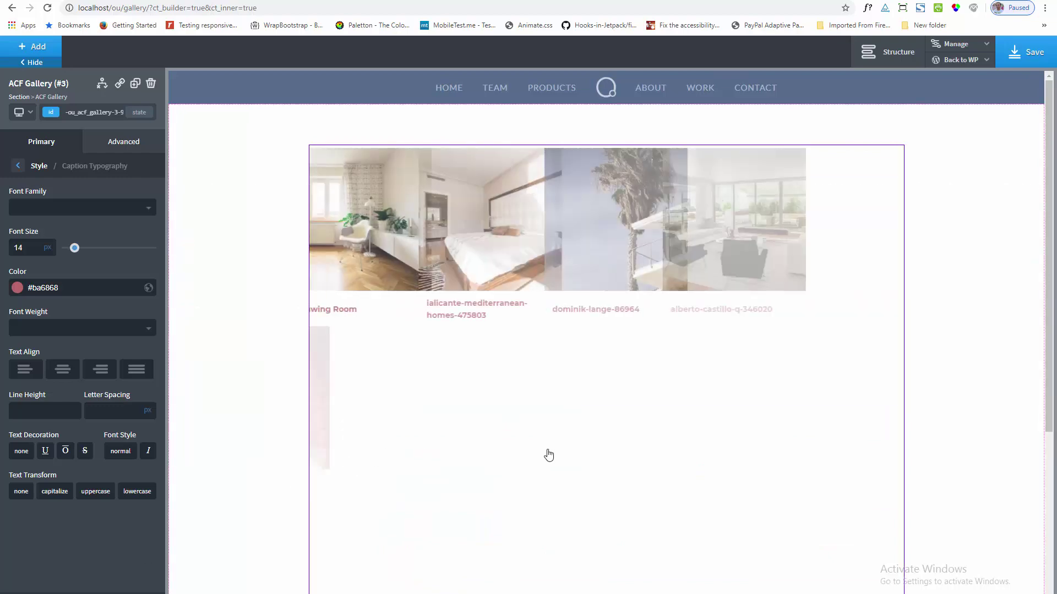
scroll(805, 392, "down", 4)
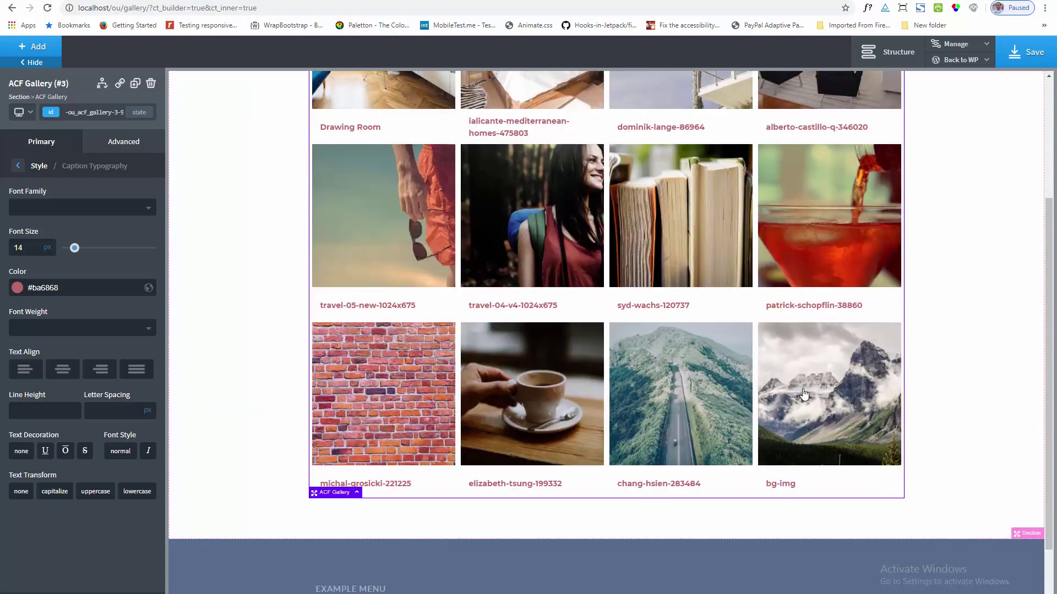
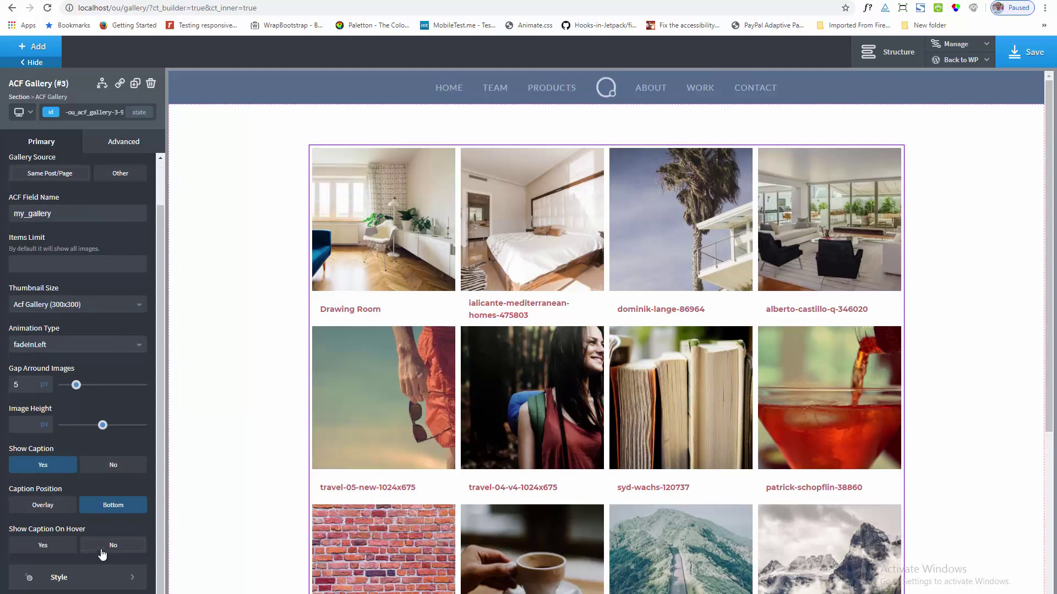
Set the caption position to Overlay, try showing captions on hover, and leave Show Caption On Hover at No
left_click(48, 546)
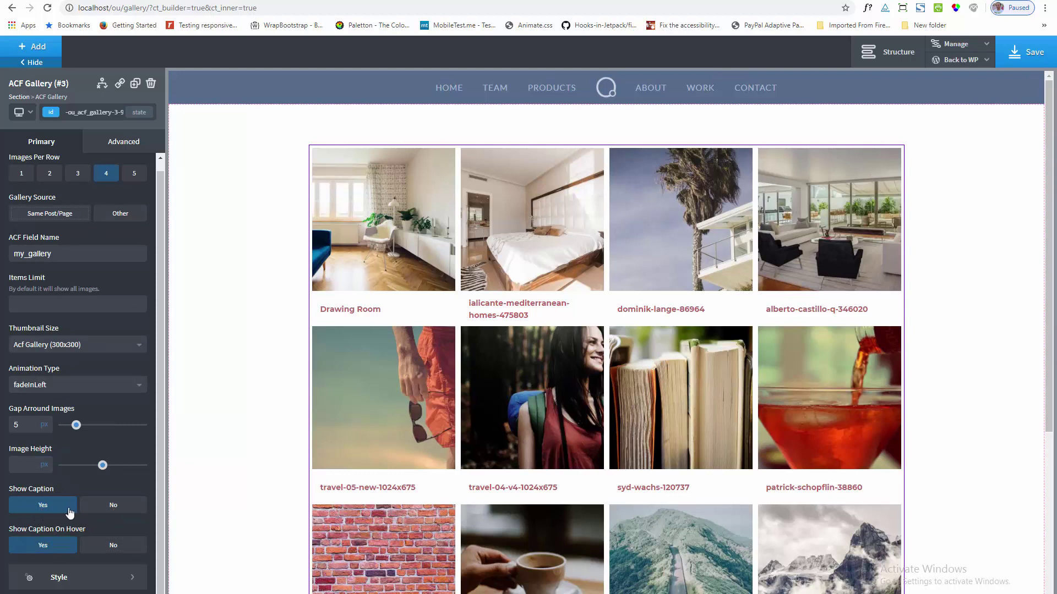
left_click(100, 555)
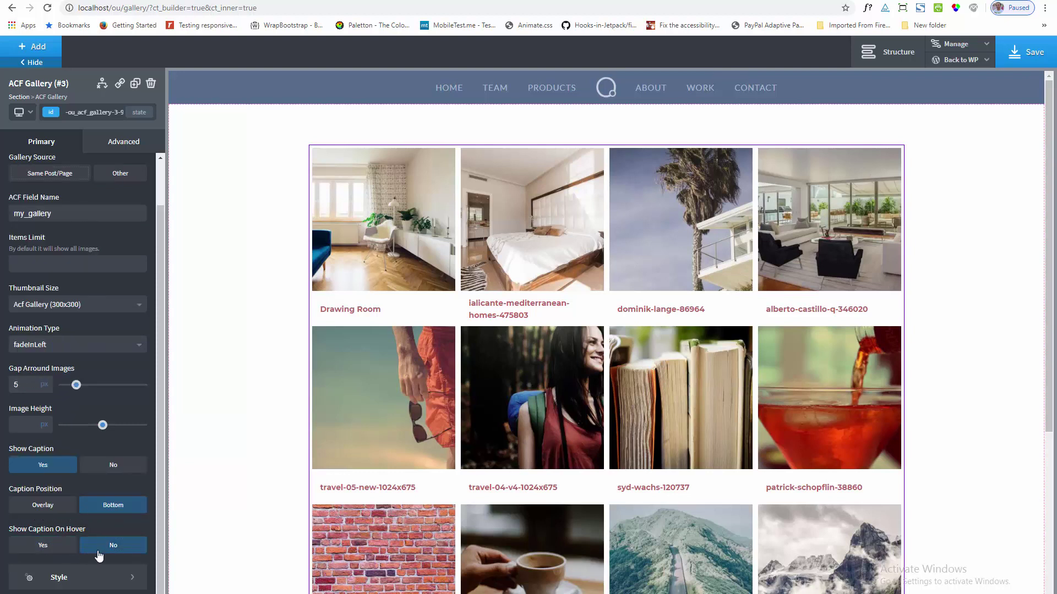
left_click(44, 504)
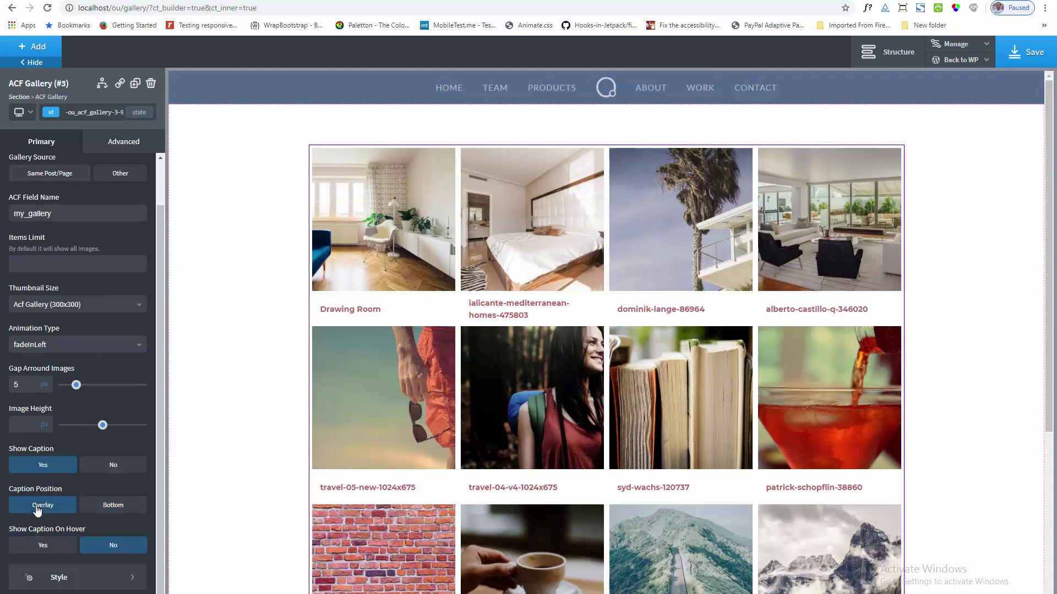
left_click(50, 549)
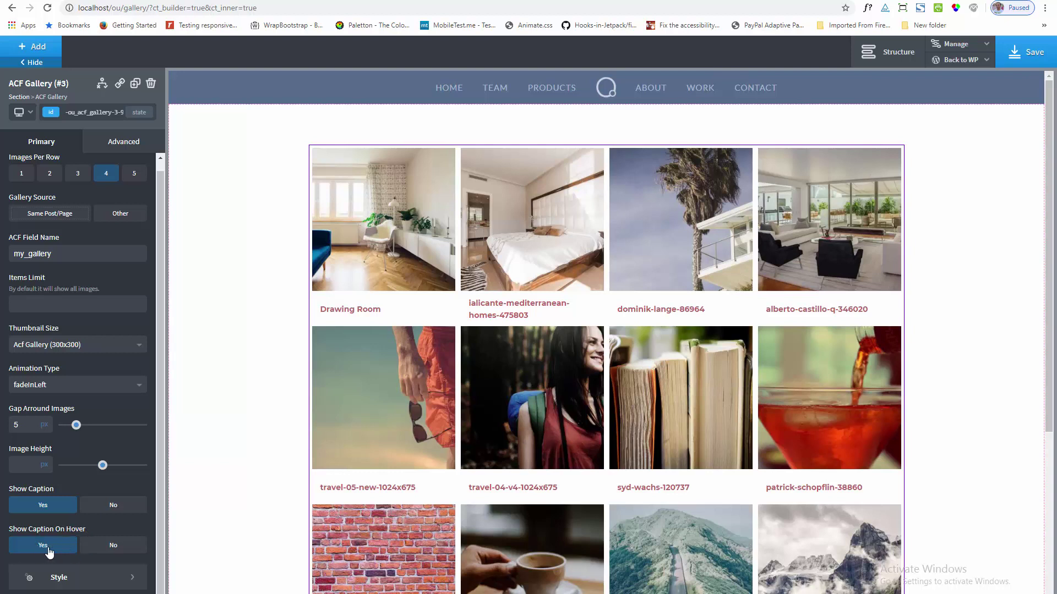
left_click(91, 547)
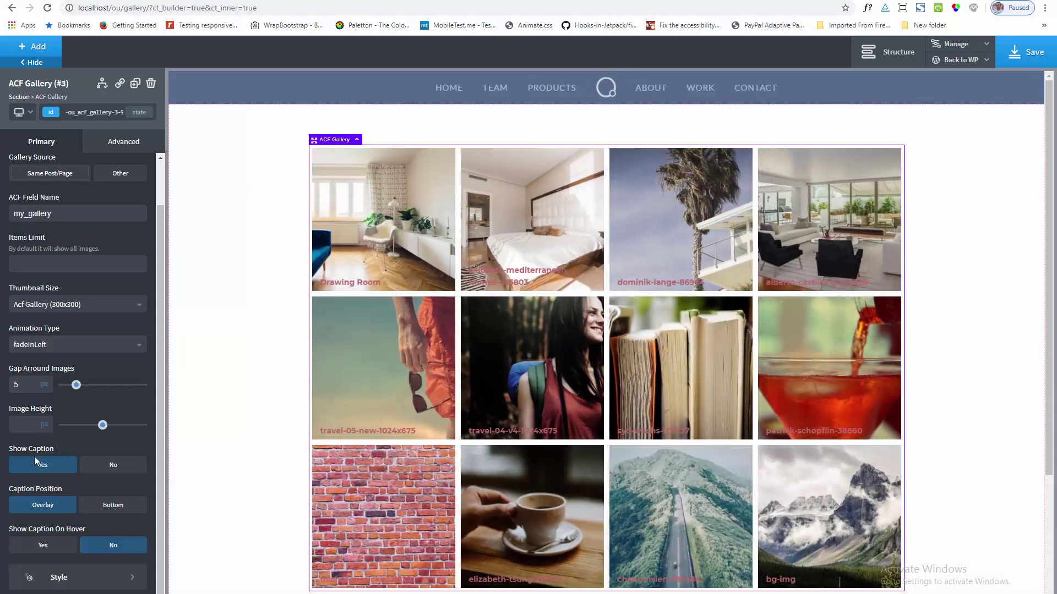
Set the gallery's caption background color to the near-black #141414
left_click(91, 577)
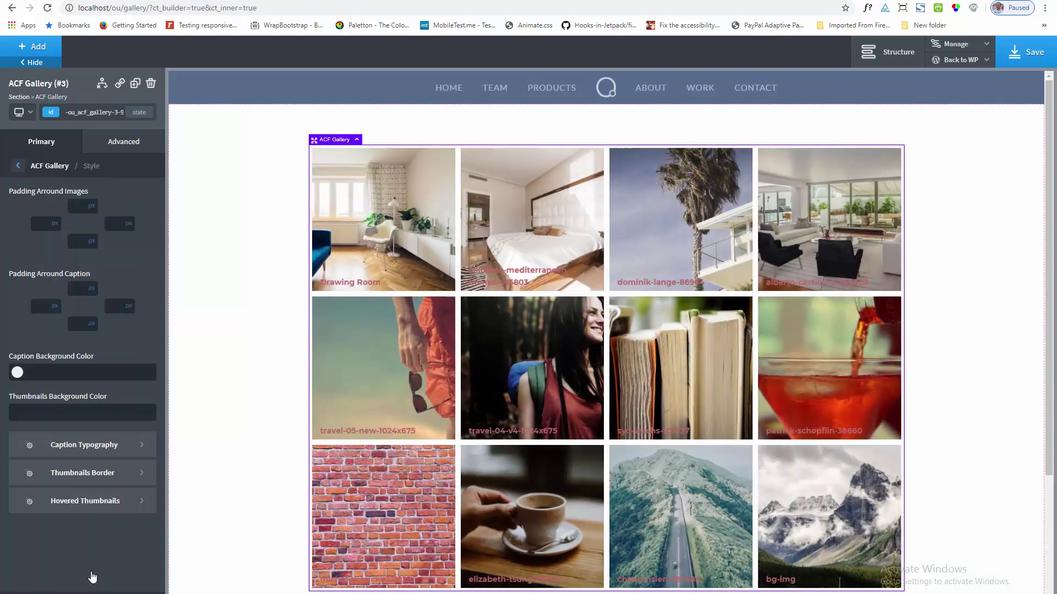
left_click(17, 377)
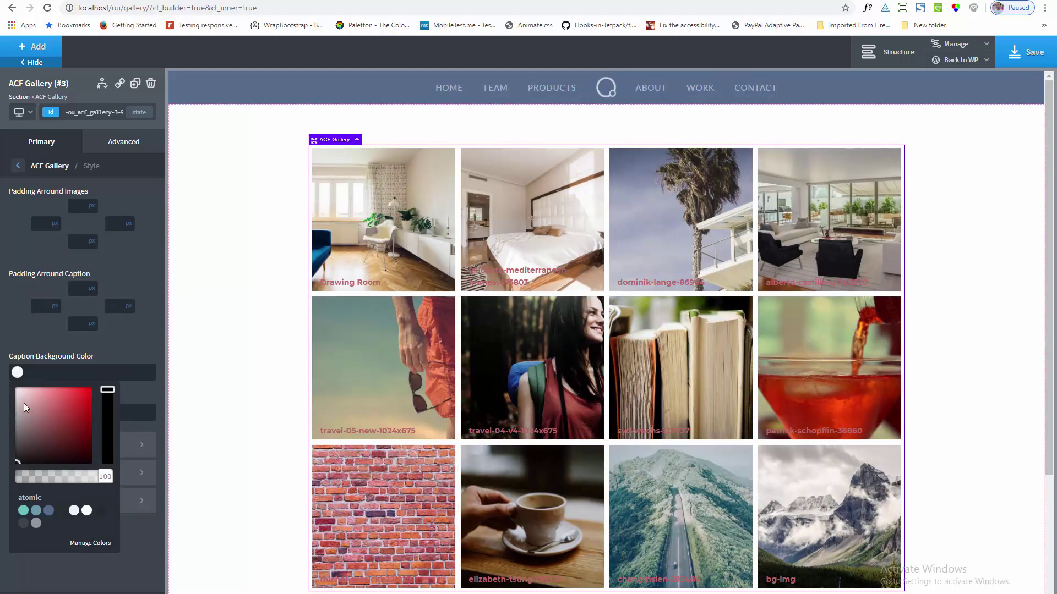
left_click_drag(28, 407, 3, 459)
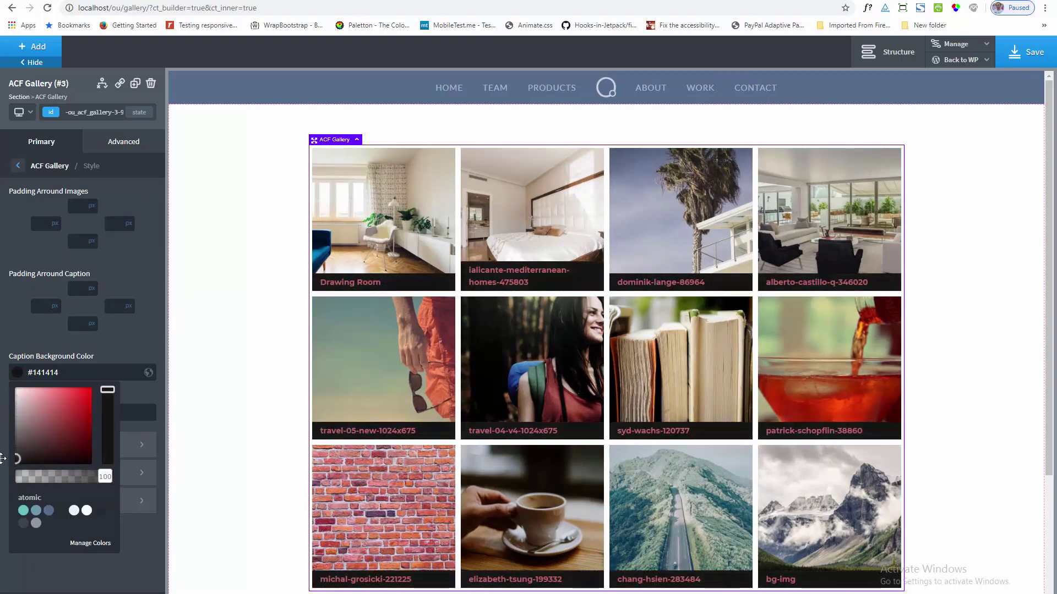
left_click(116, 353)
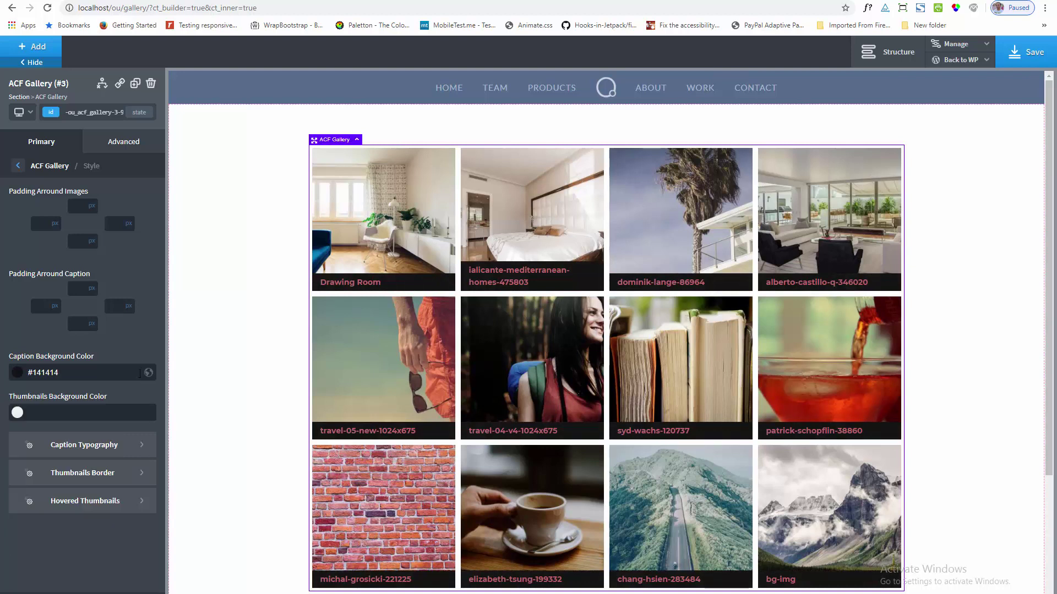
Try 20 px padding on all four sides around the images, and clear the padding values again
left_click(78, 203)
type("20")
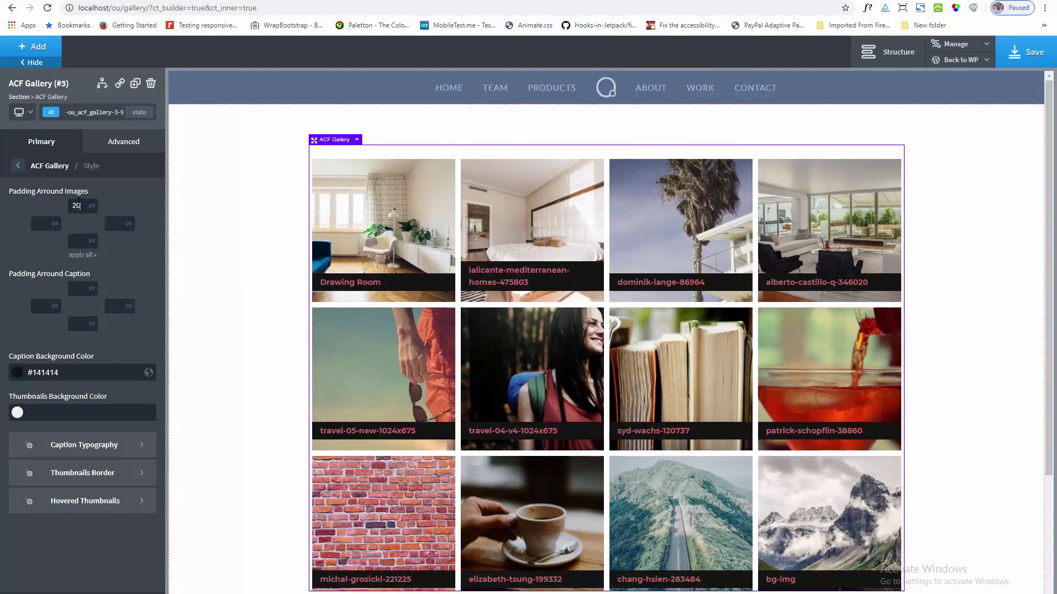
left_click(84, 255)
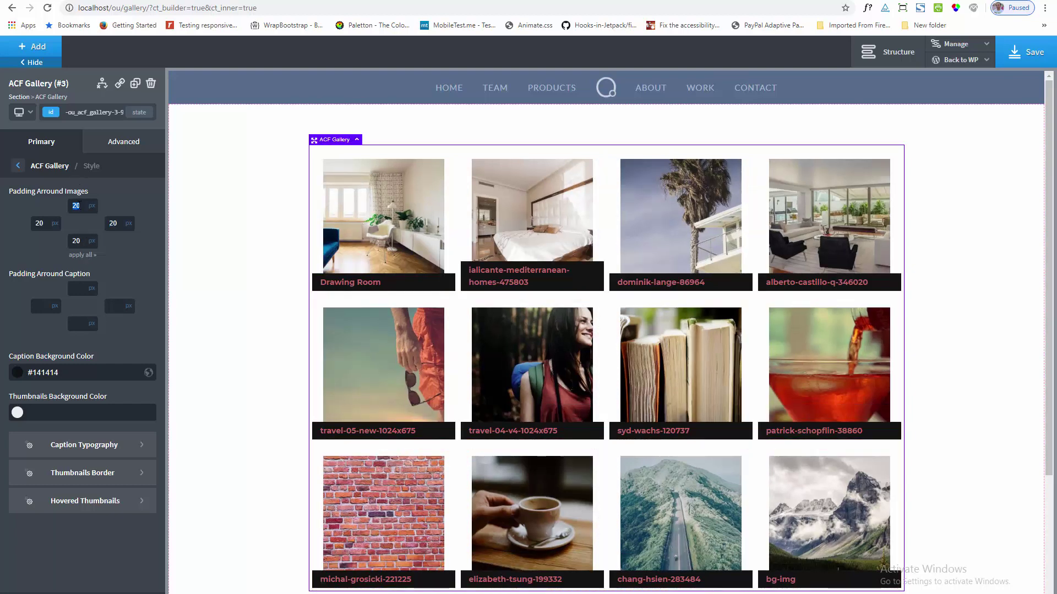
key("BackSpace")
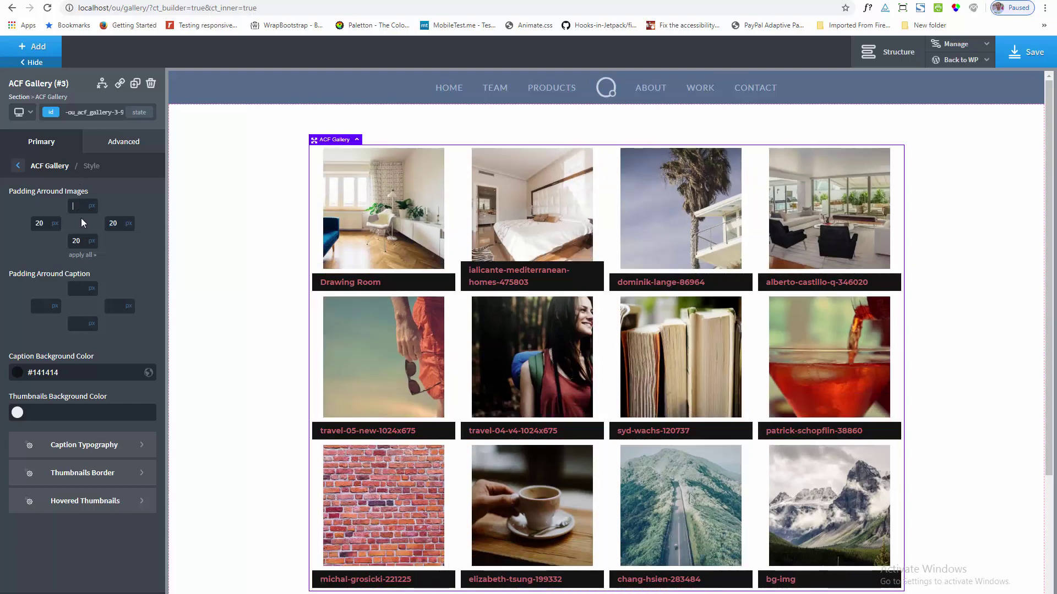
left_click(81, 254)
Set the padding around the captions to 20 px on all four sides
left_click(75, 286)
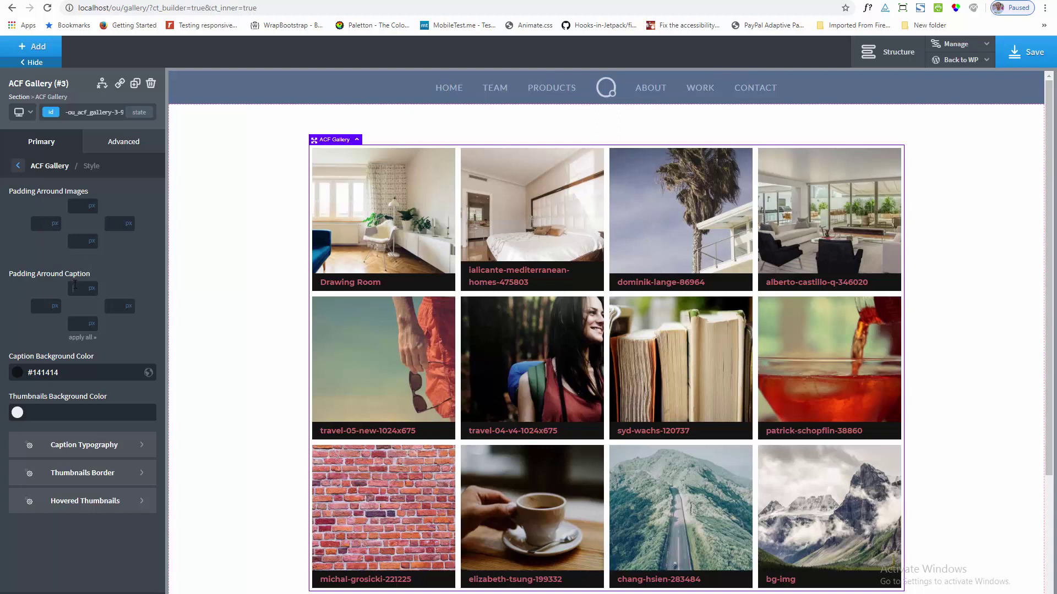
type("20")
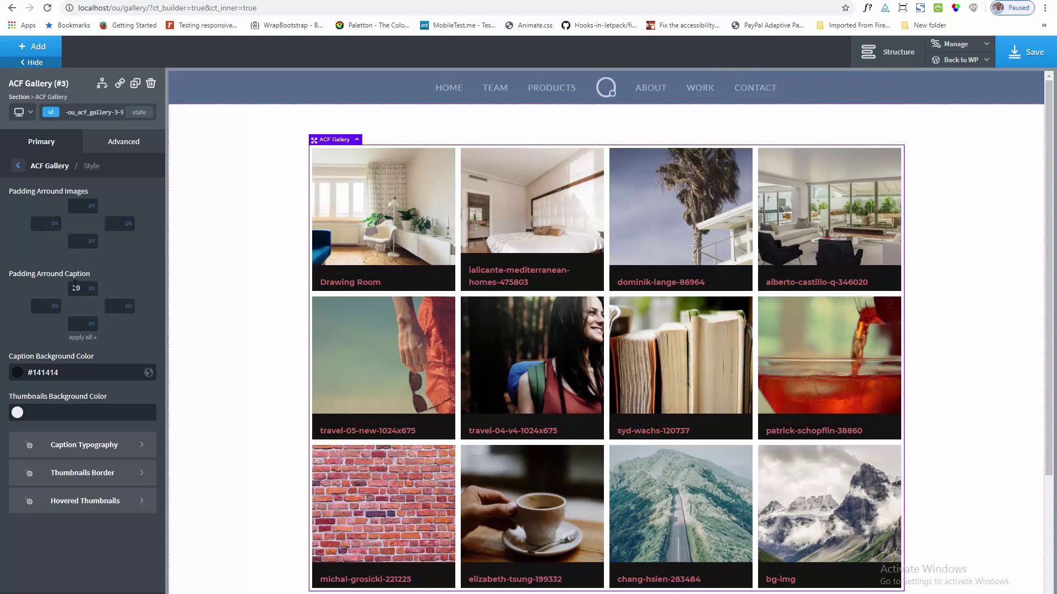
left_click(91, 339)
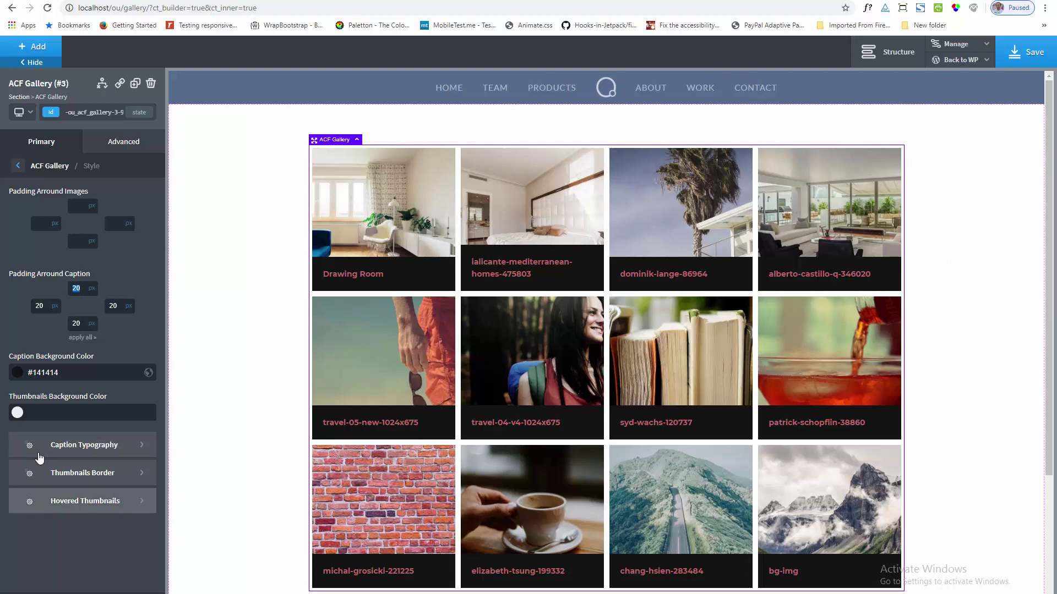
Return to the main gallery settings, deselect the Overlay caption position and show the captions on hover
left_click(18, 166)
scroll(34, 496, "down", 1)
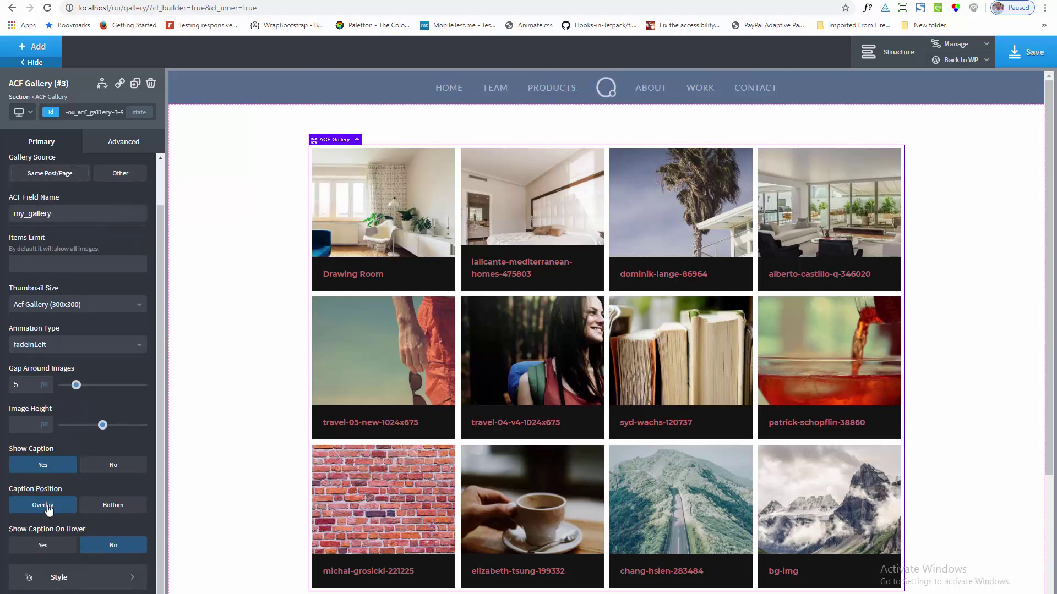
left_click(48, 506)
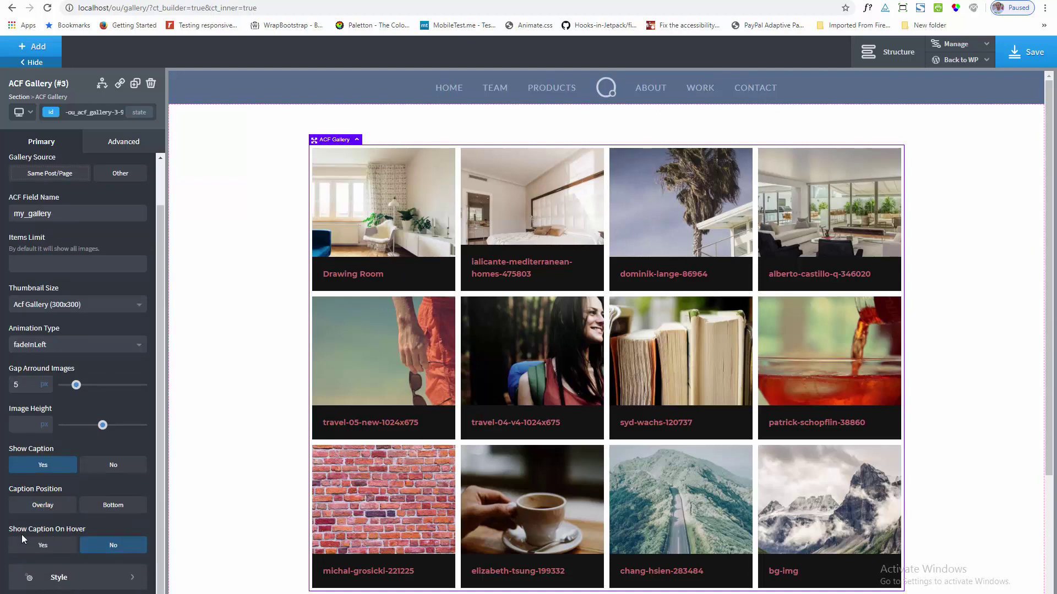
left_click(43, 545)
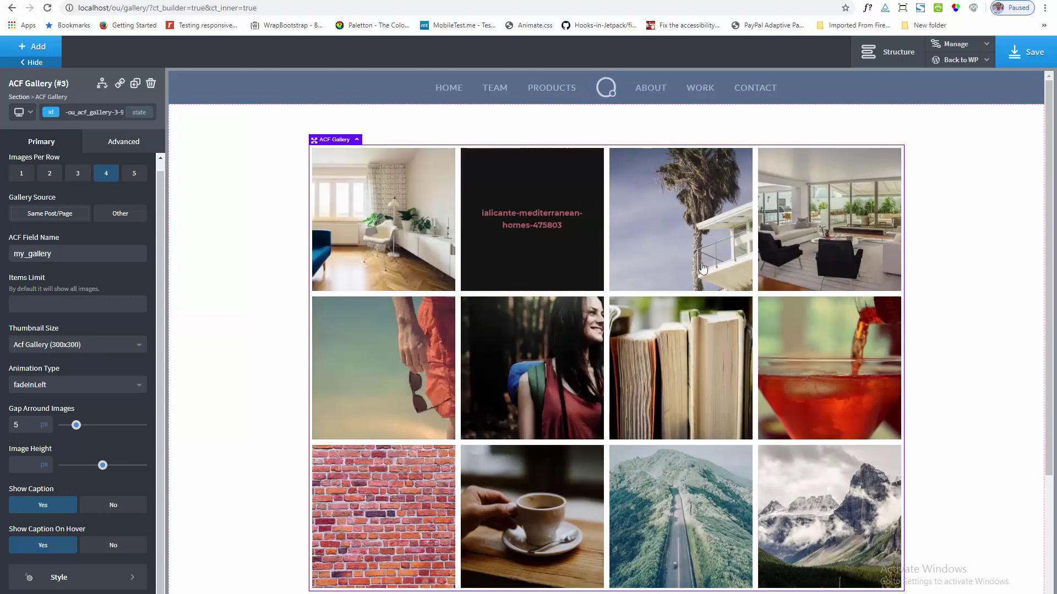
Give the thumbnails a solid 2 px border in #c9c9c9 and set 5 px padding on all sides around the images
left_click(72, 578)
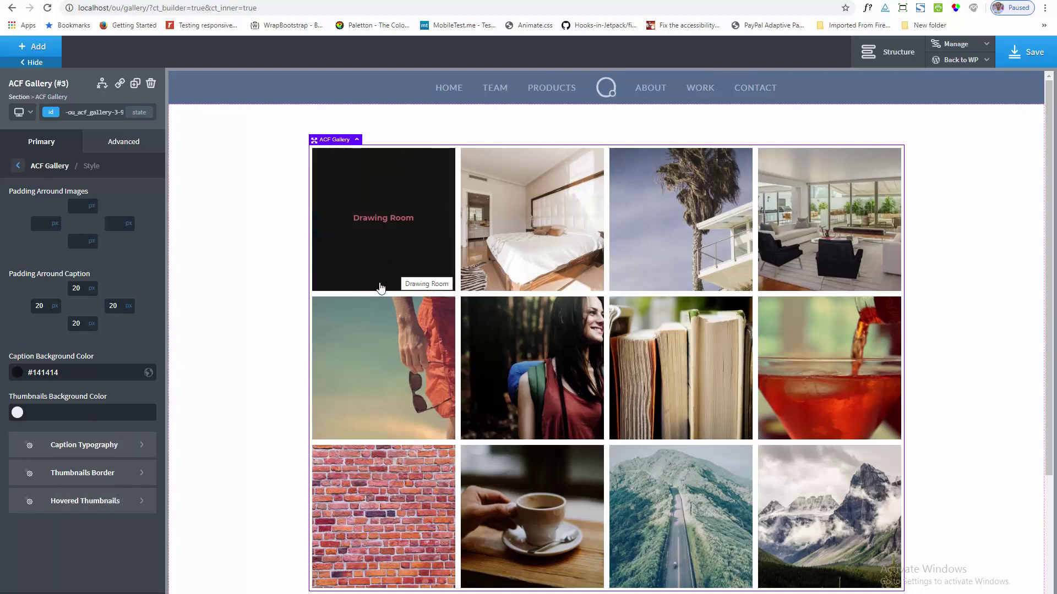
left_click(93, 479)
left_click(17, 247)
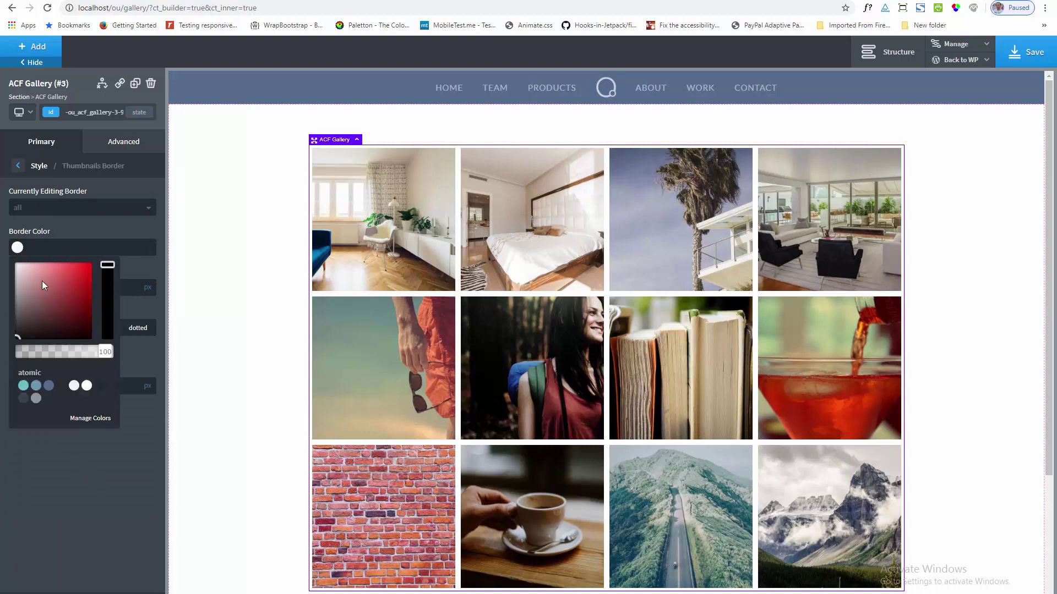
left_click(14, 279)
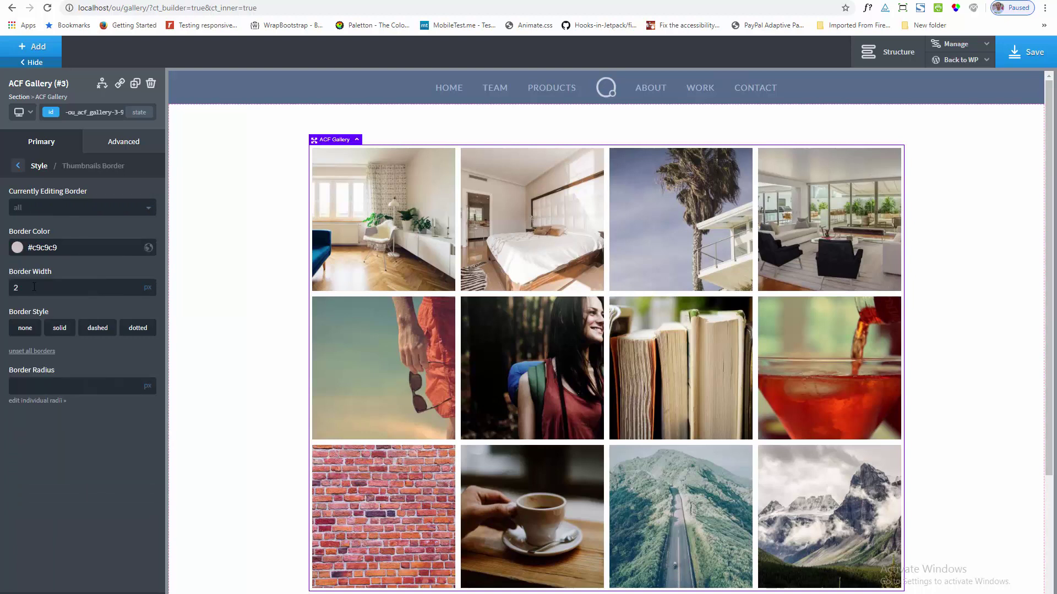
left_click(60, 328)
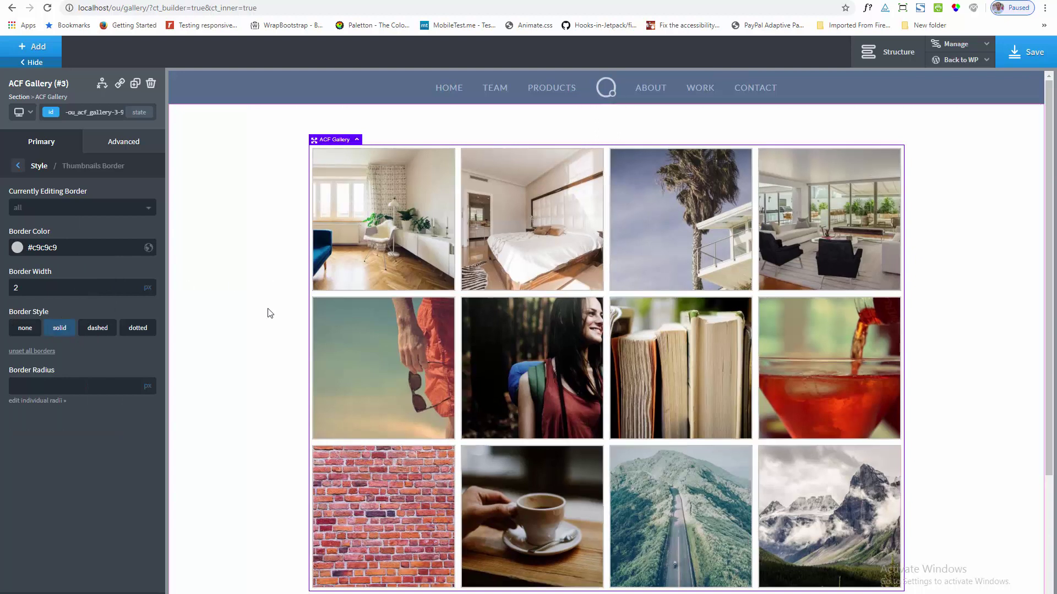
left_click(18, 166)
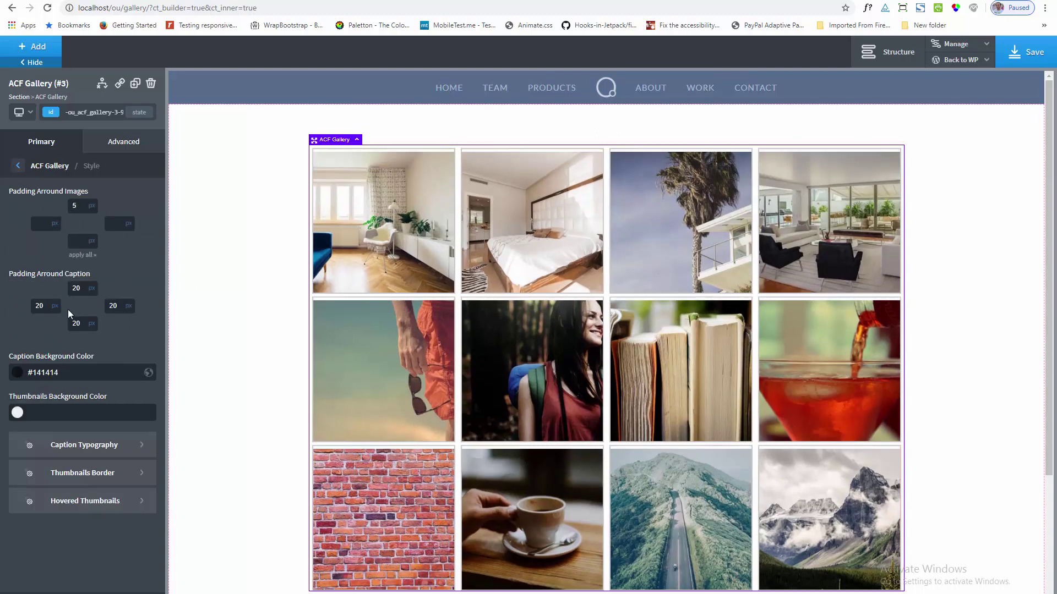
left_click(83, 256)
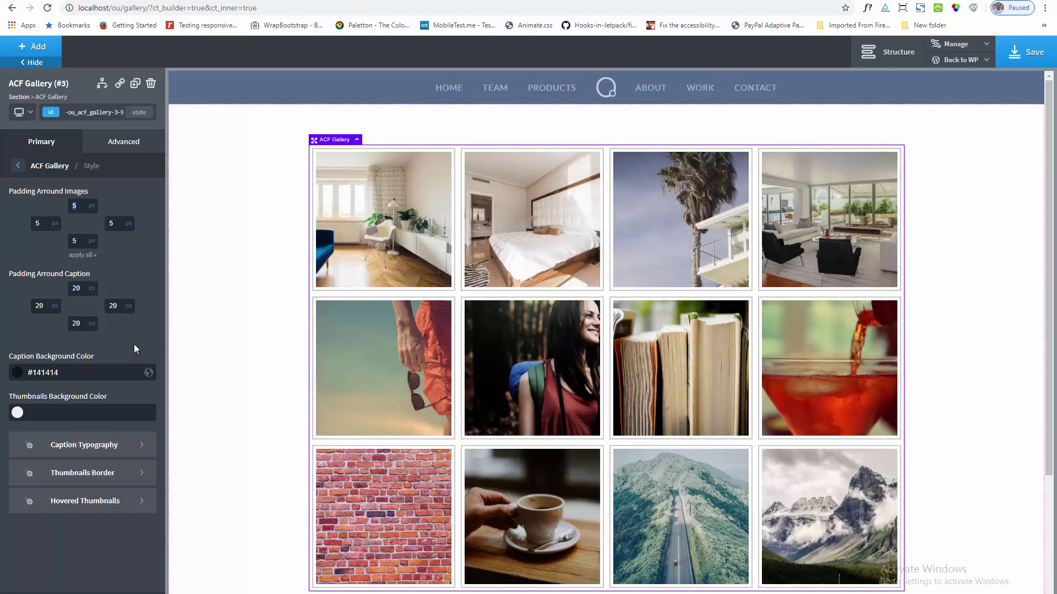
Set the hovered thumbnails' opacity to 0.1 and their background color to the gray #a8a8a8
left_click(113, 504)
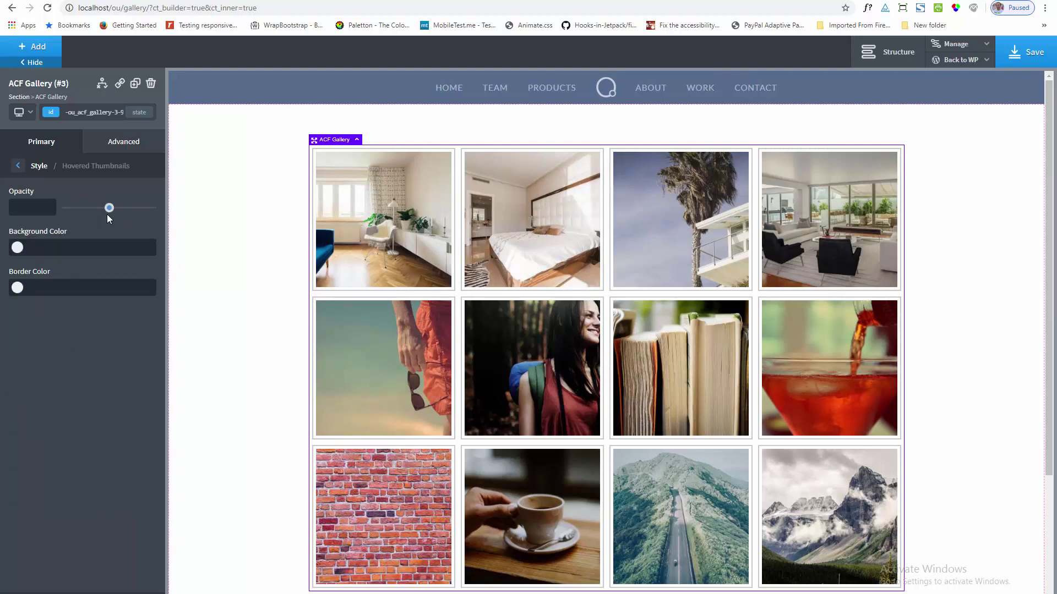
left_click_drag(108, 213, 78, 217)
left_click(17, 247)
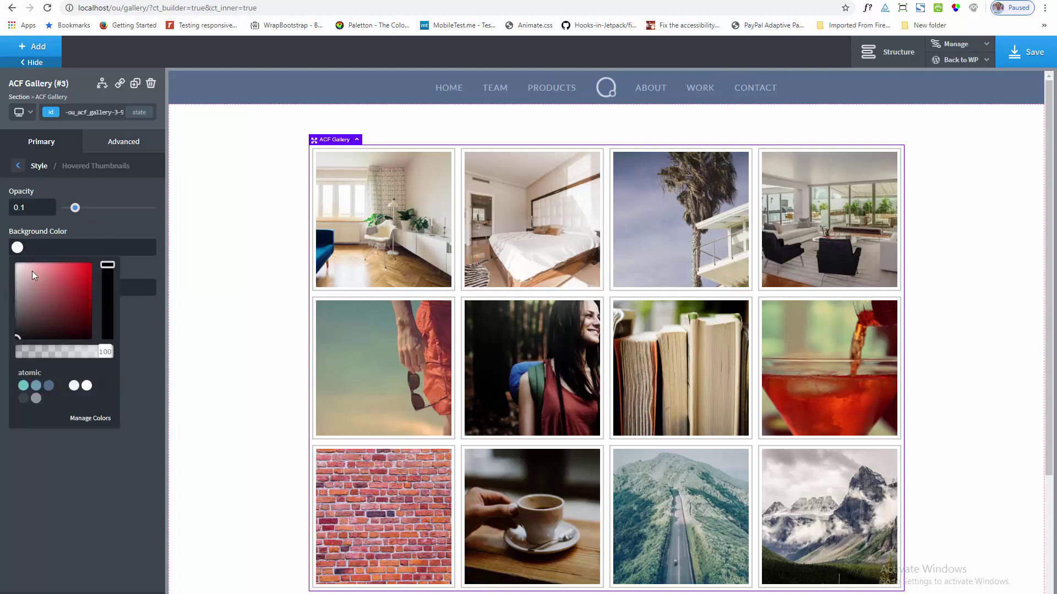
left_click_drag(33, 273, 11, 296)
left_click(131, 220)
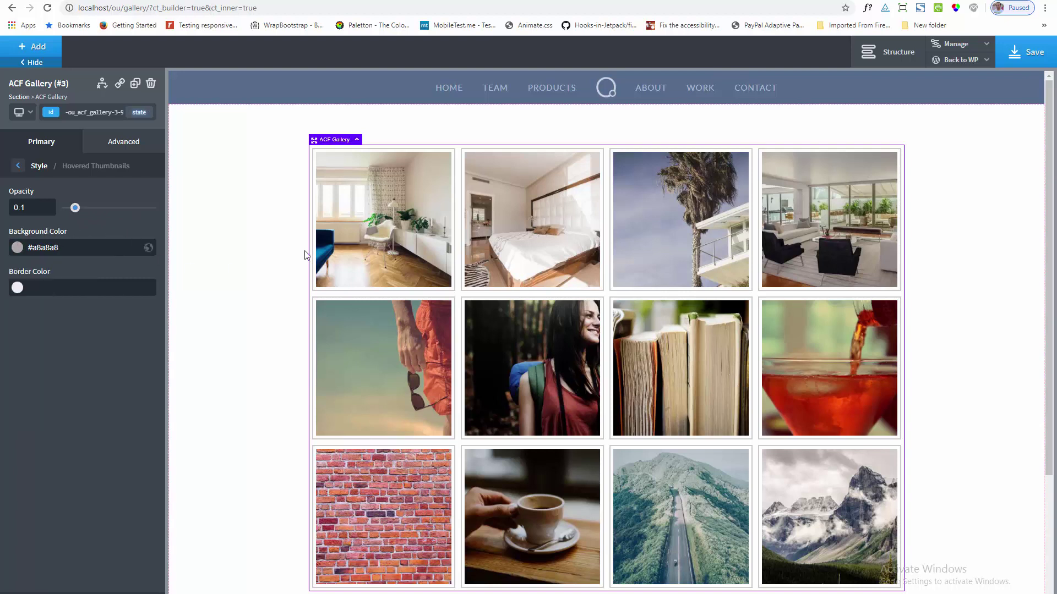
Return to the gallery's style settings and clear the caption background color
left_click(17, 165)
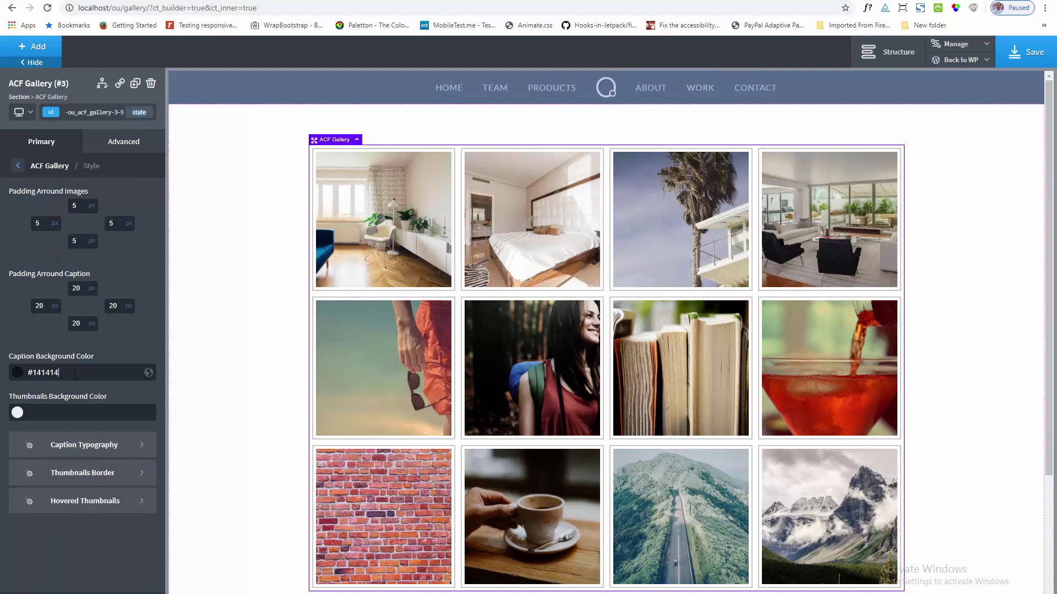
key("BackSpace")
key("BackSpace")
key("BackSpace")
key("BackSpace")
key("BackSpace")
key("BackSpace")
Set the hovered thumbnails' background color to the semi-transparent gray rgba(81,81,81,0.66) and their opacity to 0.3
left_click(77, 501)
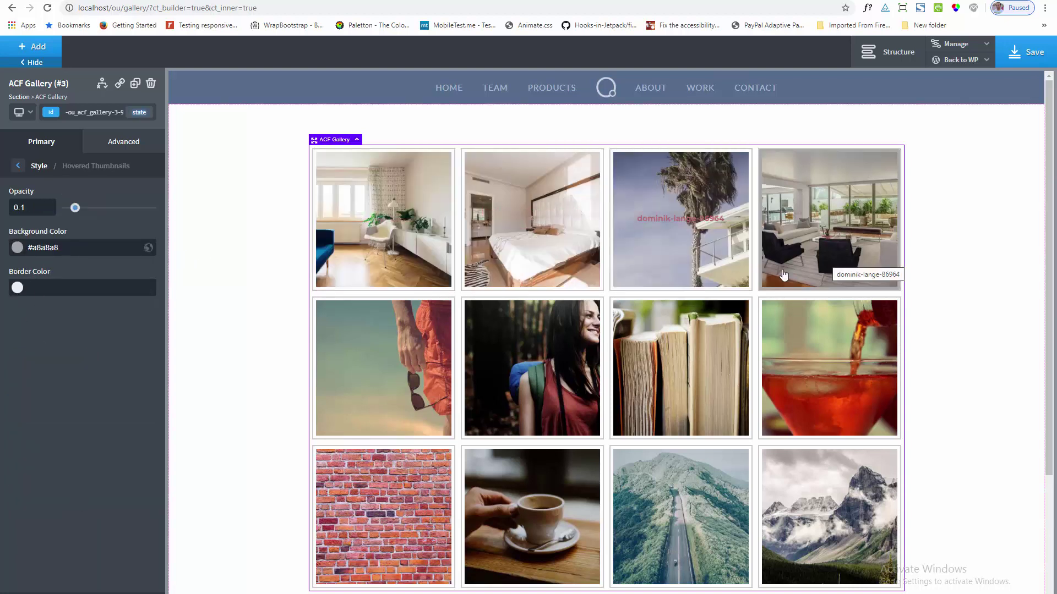
left_click(20, 287)
left_click_drag(22, 285, 18, 275)
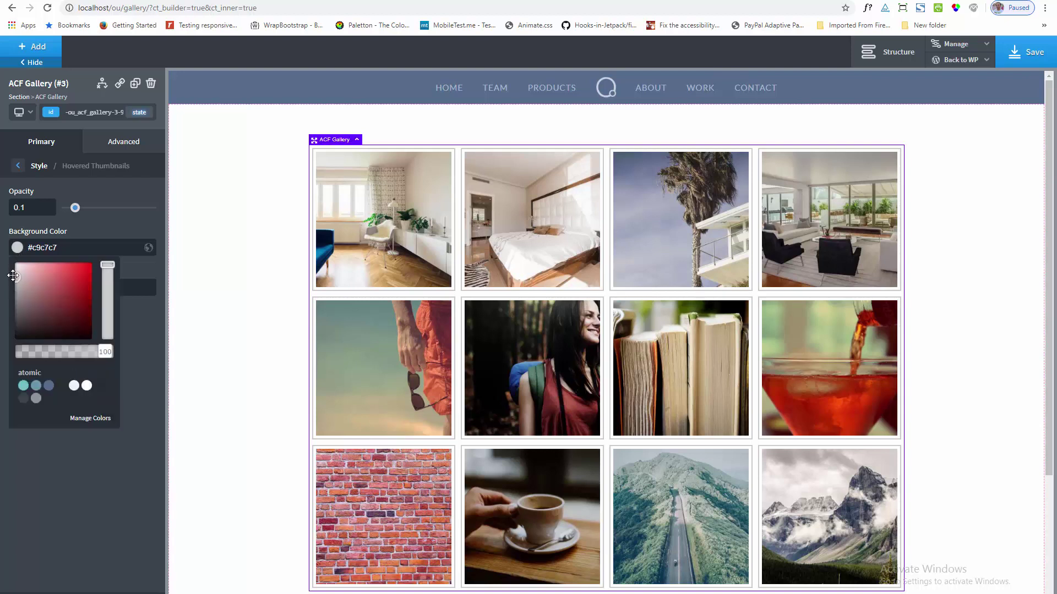
left_click_drag(91, 352, 86, 352)
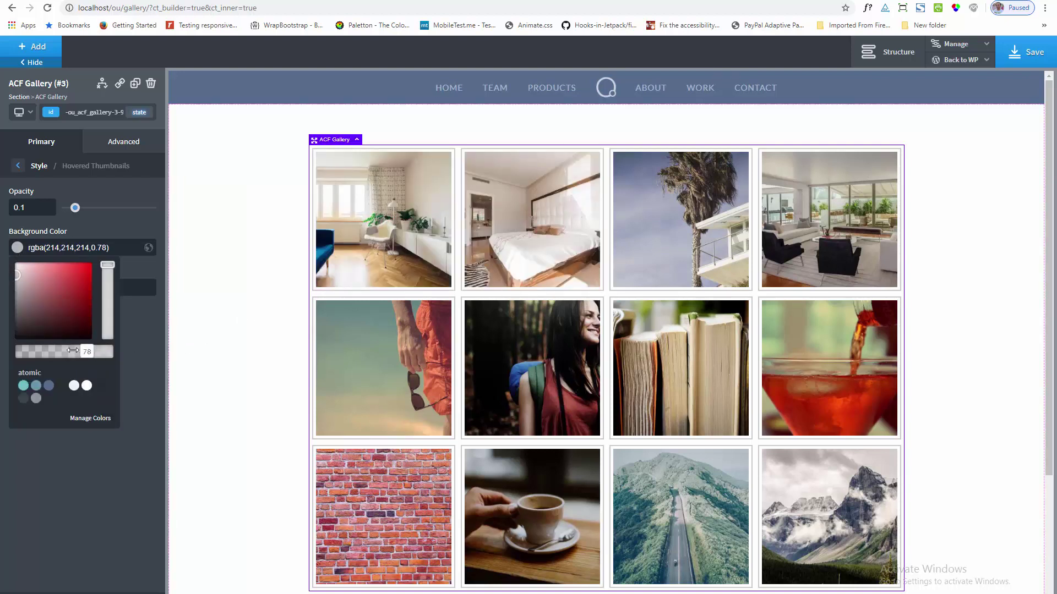
left_click_drag(73, 350, 61, 351)
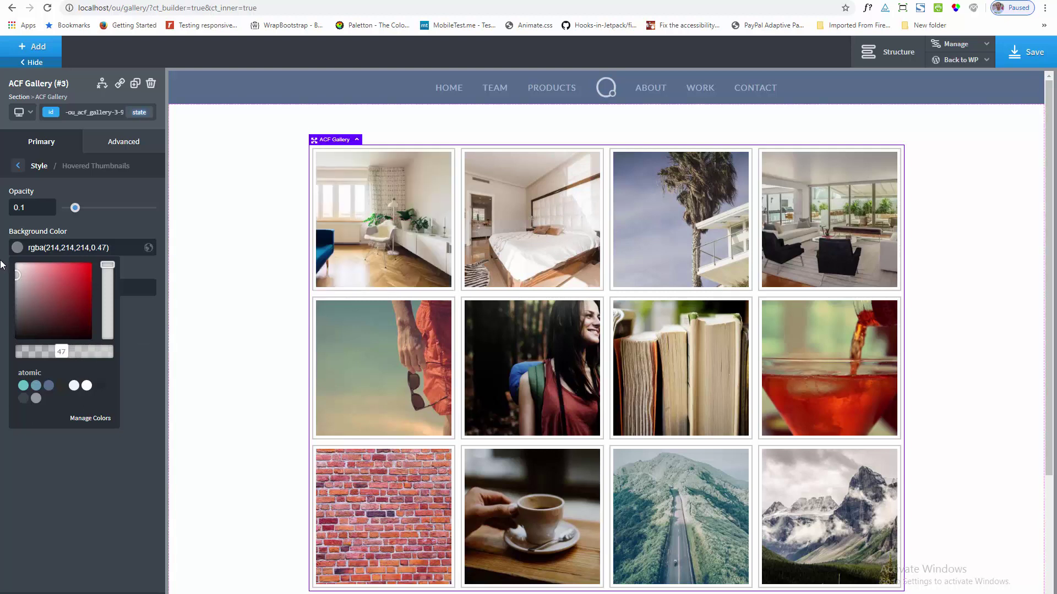
left_click_drag(17, 311, 17, 315)
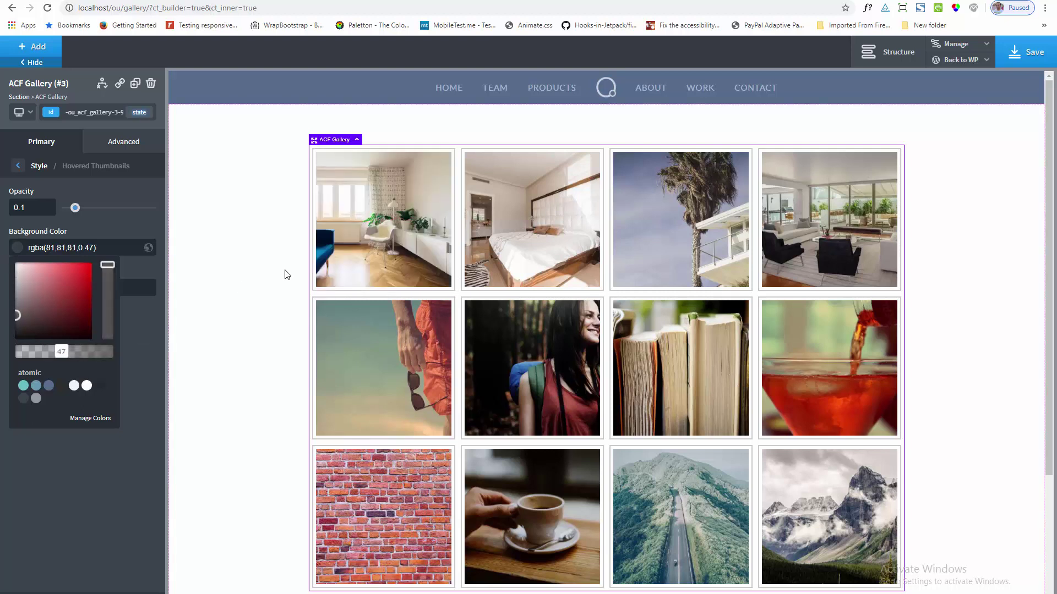
left_click_drag(61, 351, 23, 351)
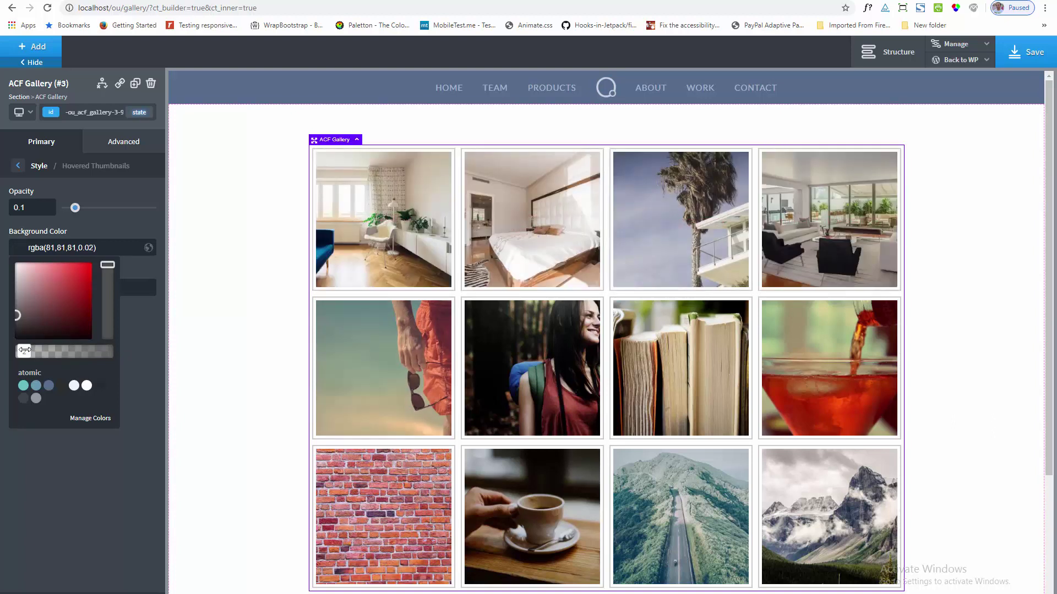
left_click_drag(59, 352, 78, 352)
left_click_drag(73, 209, 92, 208)
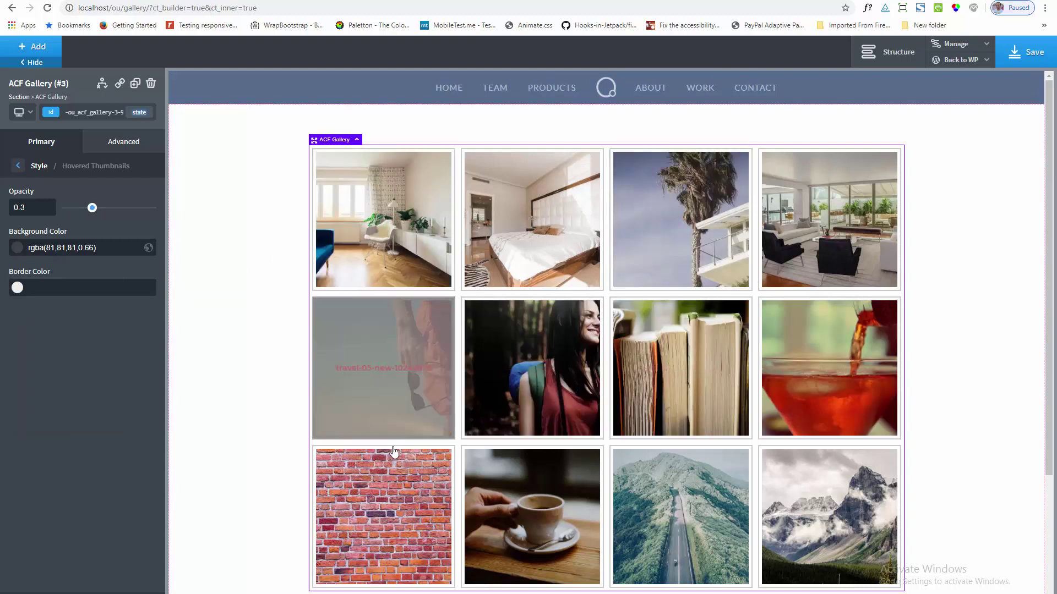
Return to the main gallery settings and set one image per row for screens less than 480px wide
left_click(18, 166)
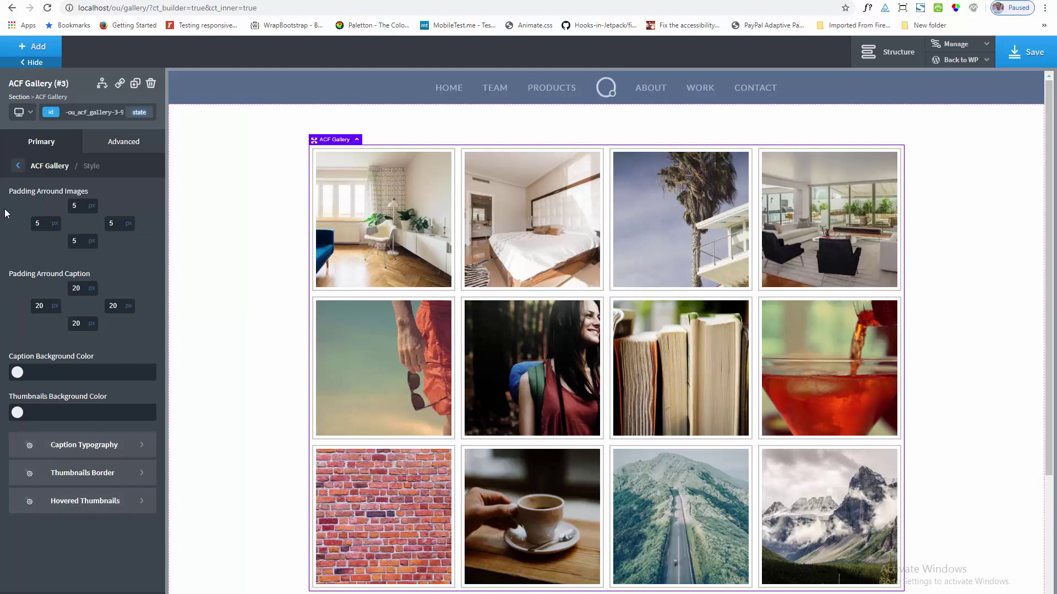
left_click(18, 166)
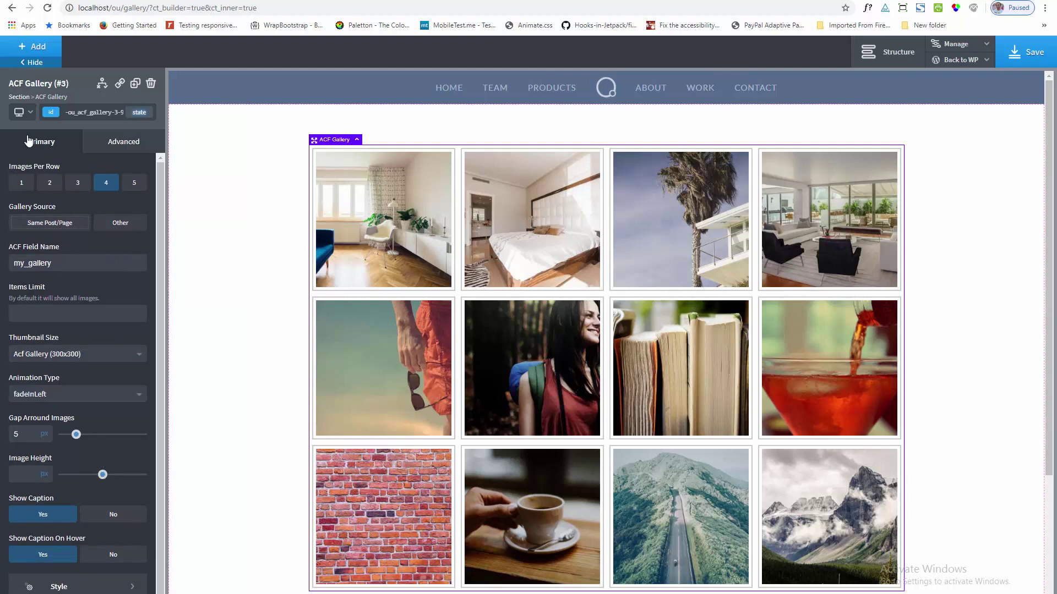
left_click(24, 116)
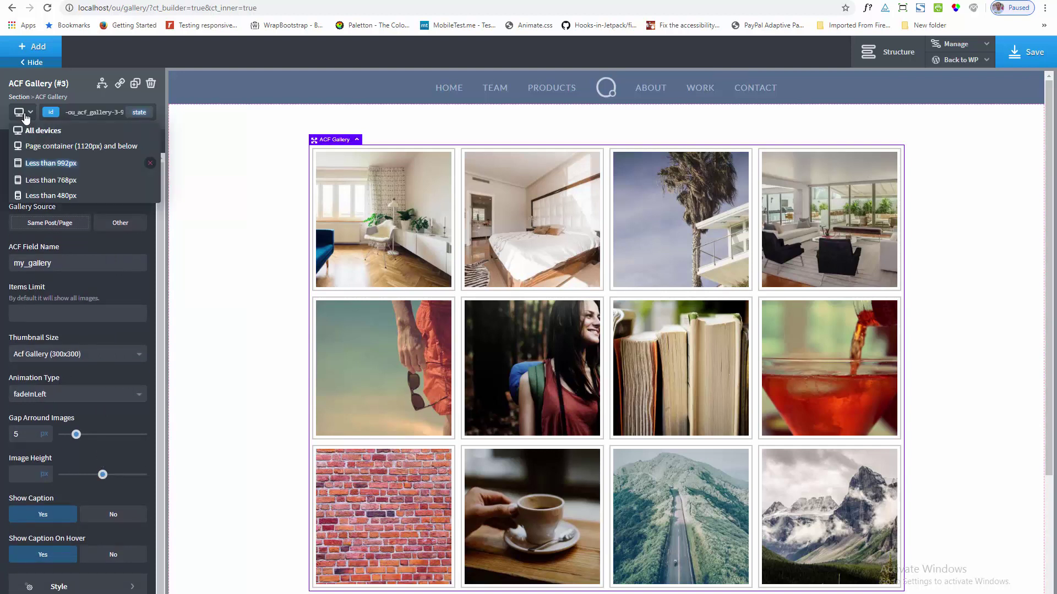
left_click(38, 196)
left_click(53, 182)
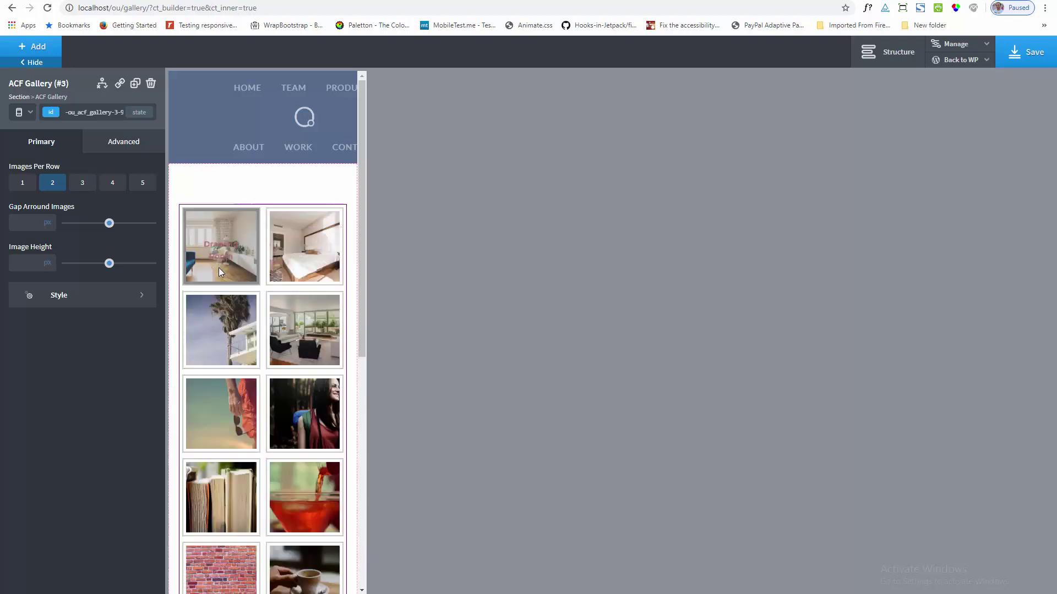
left_click(22, 184)
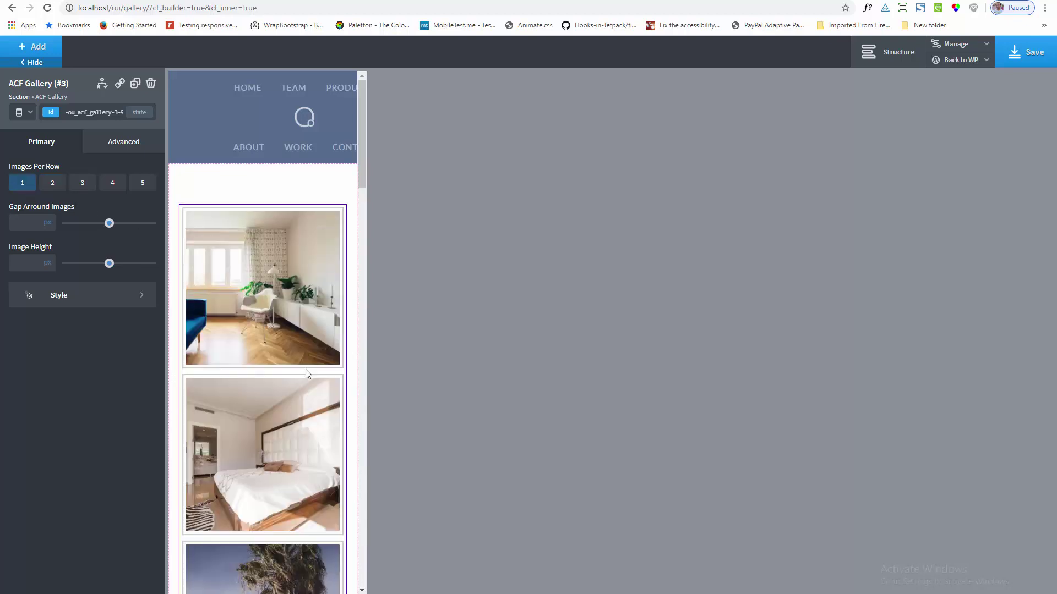
scroll(291, 396, "down", 8)
scroll(285, 415, "up", 6)
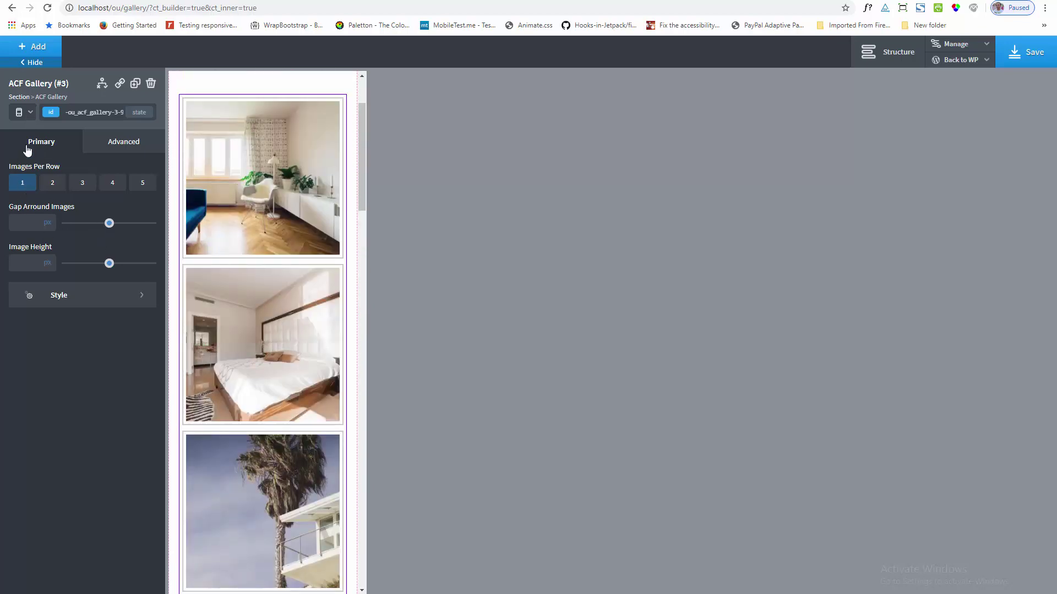
Switch the gallery's breakpoint back to all devices and save the page
left_click(29, 116)
left_click(31, 130)
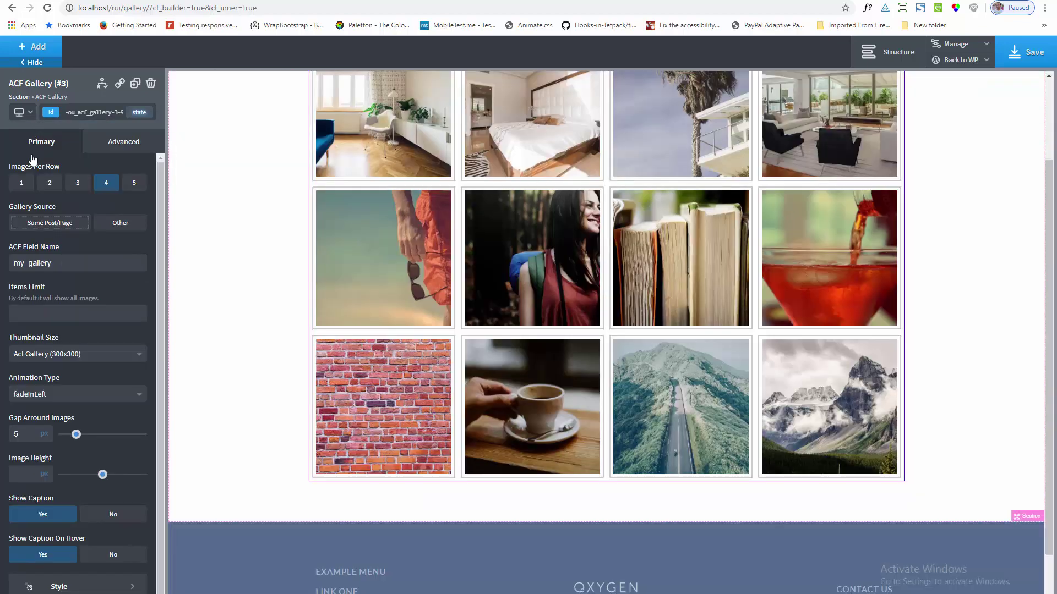
scroll(35, 298, "down", 1)
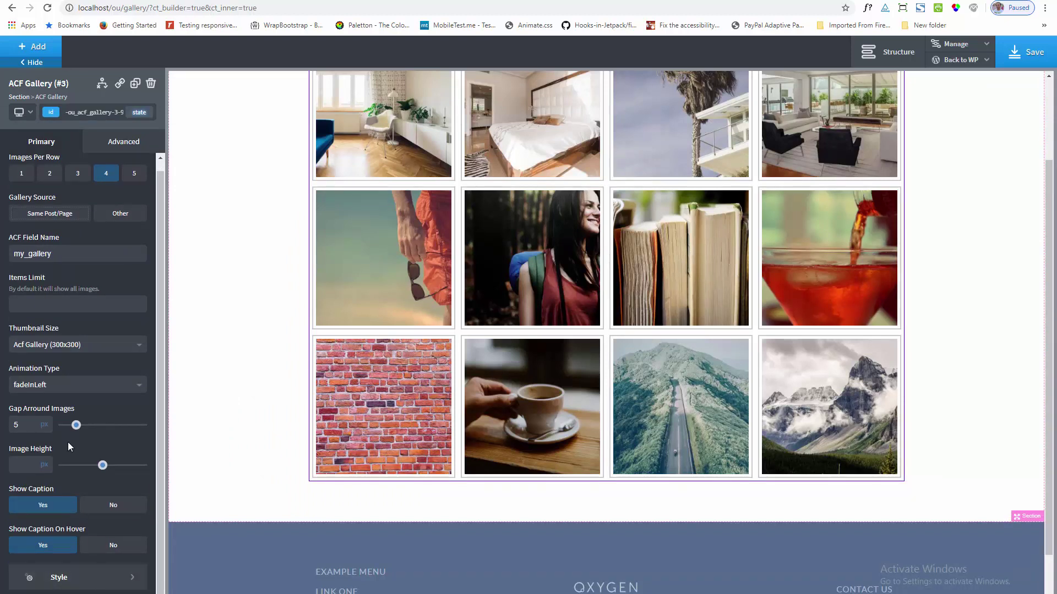
scroll(57, 308, "up", 1)
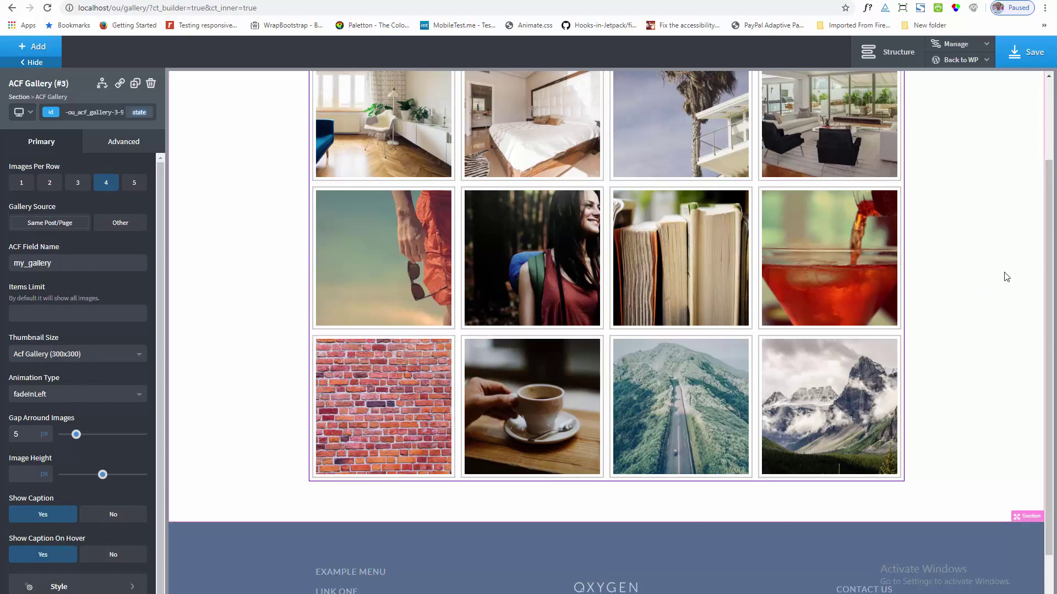
scroll(1007, 272, "up", 2)
left_click(1022, 61)
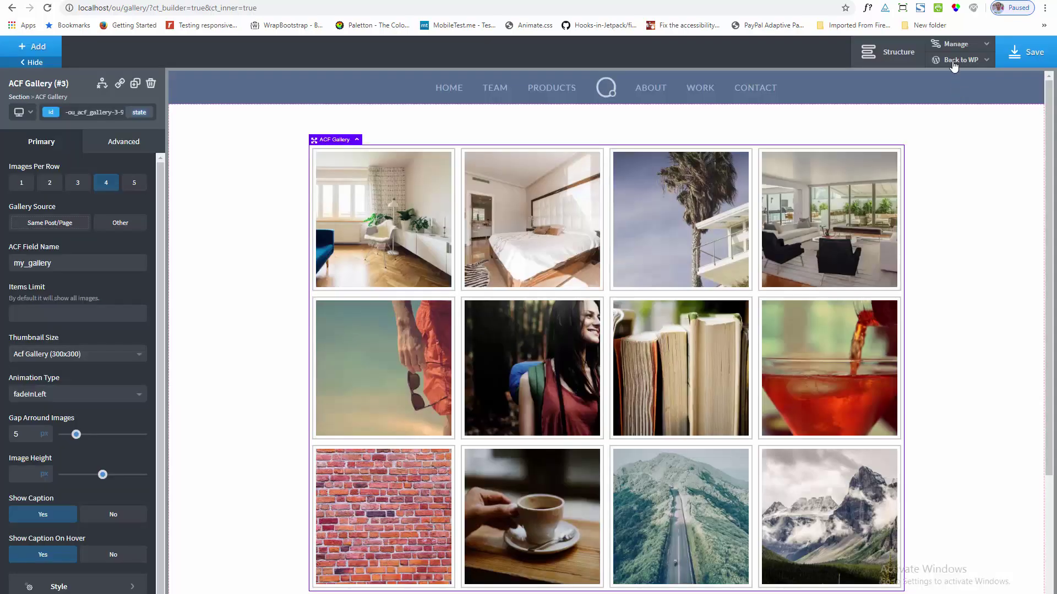
View the Gallery page on the front end and browse its first three images in the lightbox, closing it at the end
mouse_move(965, 61)
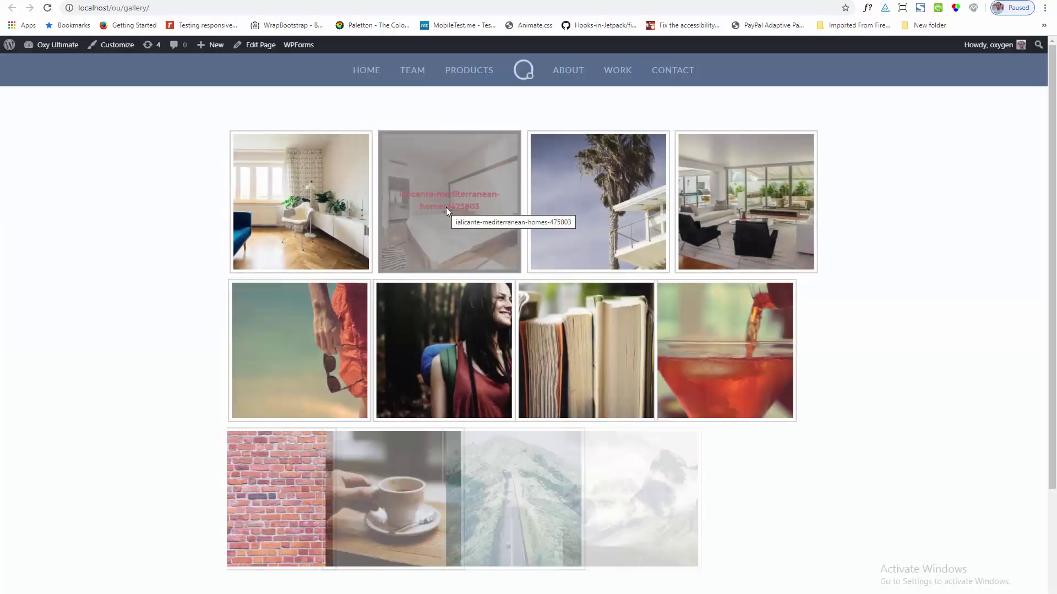
scroll(445, 207, "down", 3)
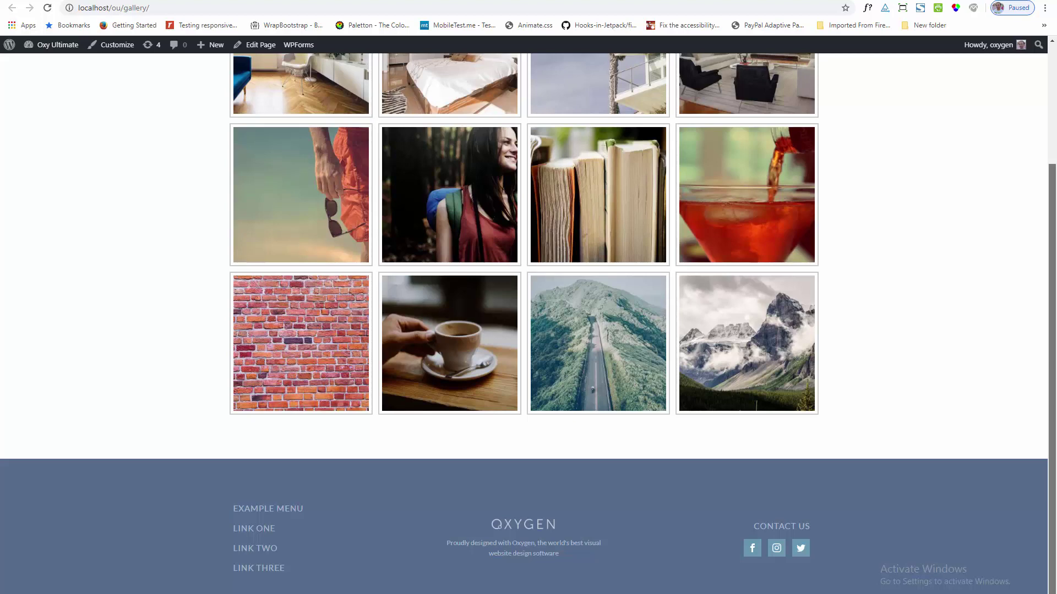
scroll(533, 264, "up", 3)
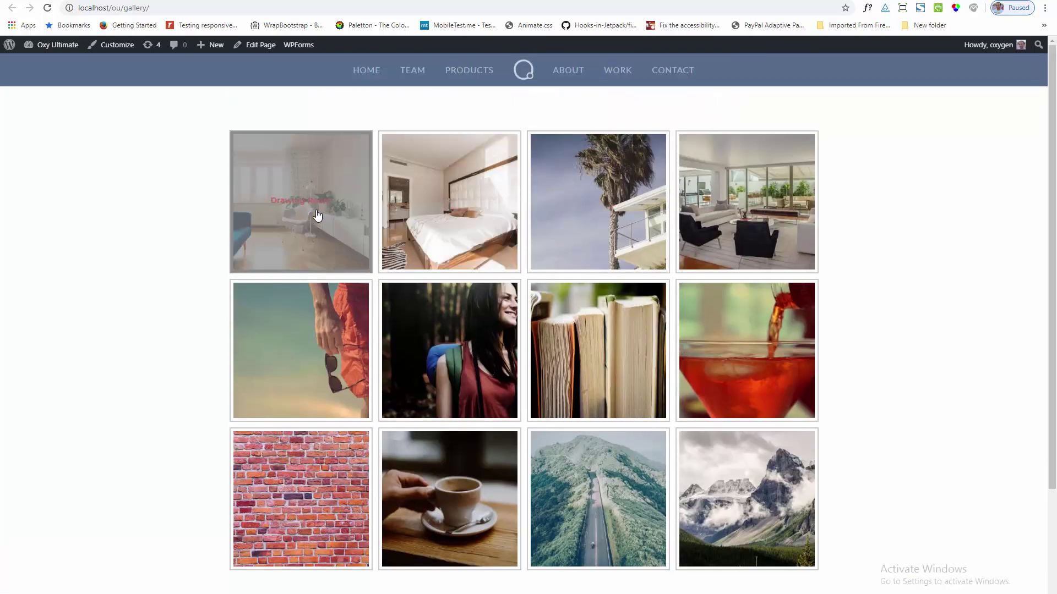
left_click(318, 216)
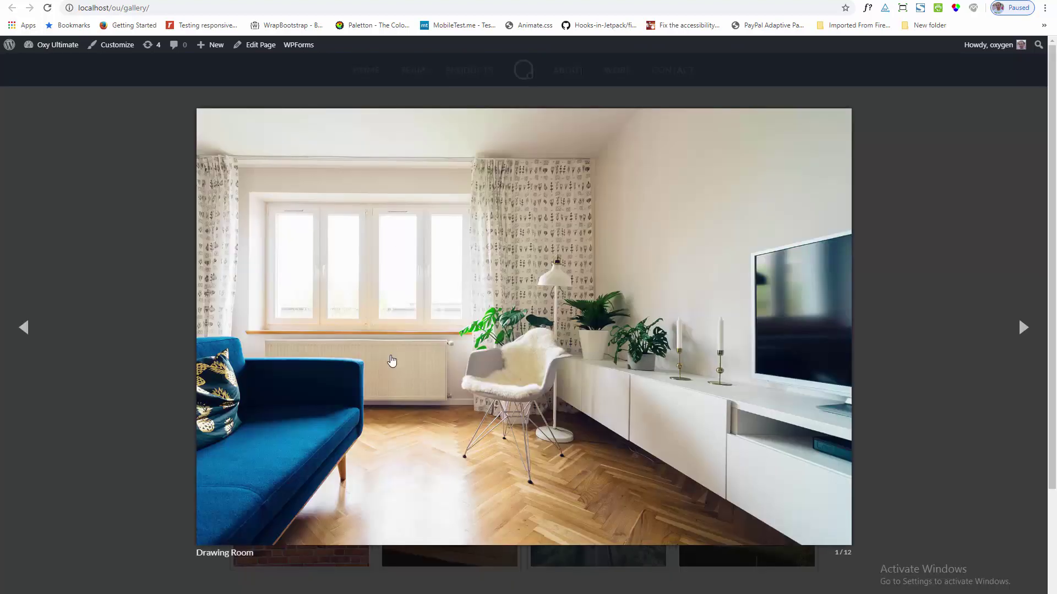
left_click(1023, 327)
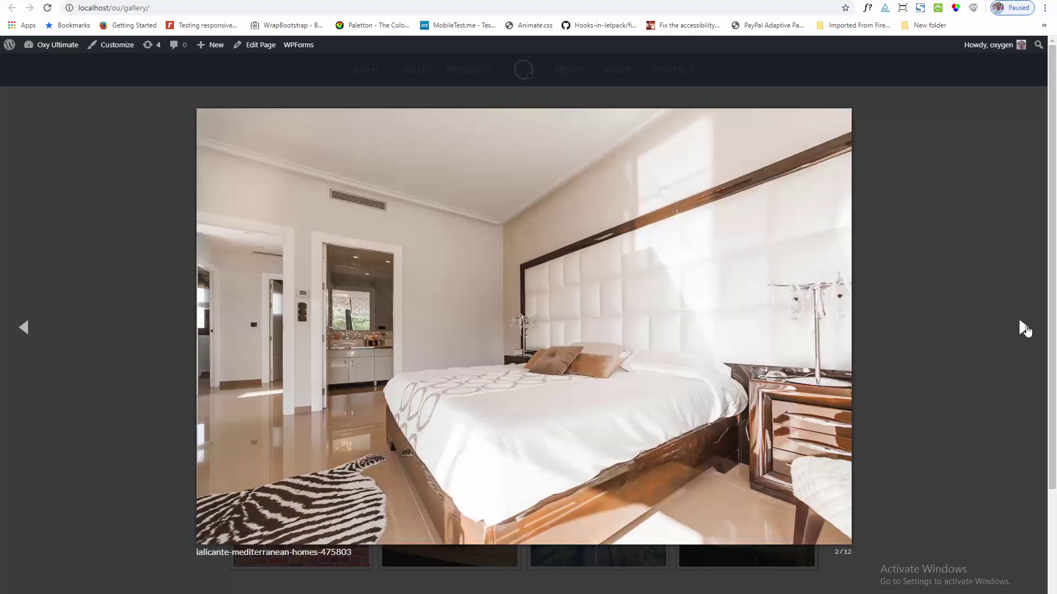
left_click(1025, 328)
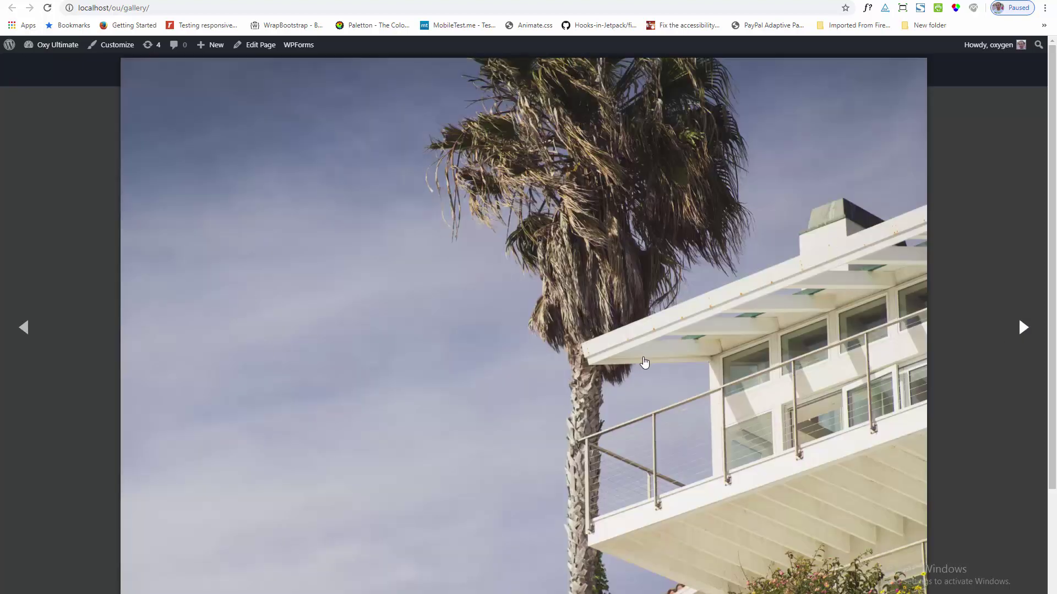
left_click(1014, 80)
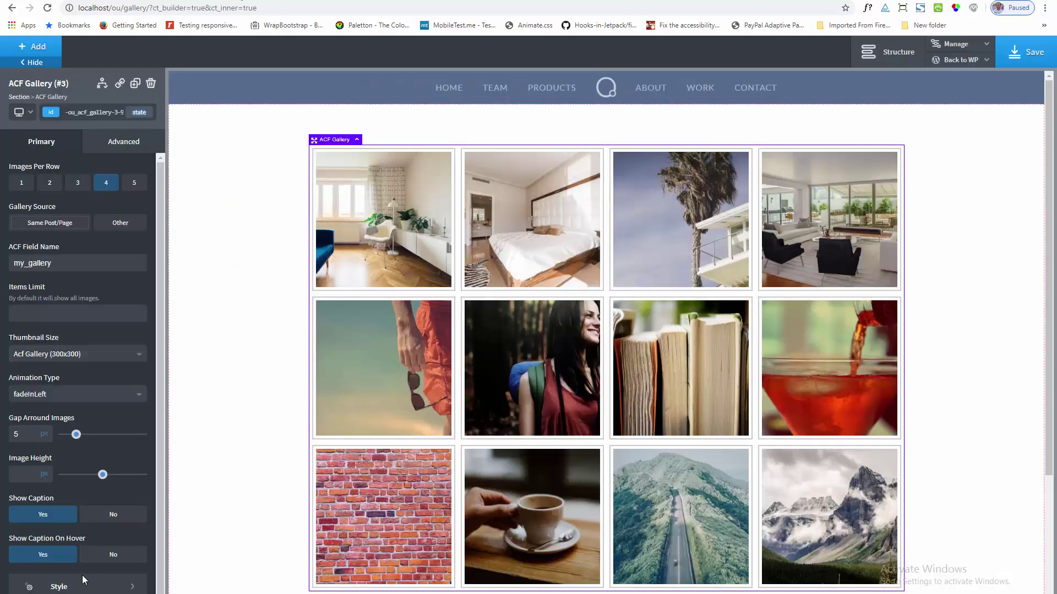
Set the gallery's caption text color to black (#000000) and return to the main gallery settings
left_click(85, 583)
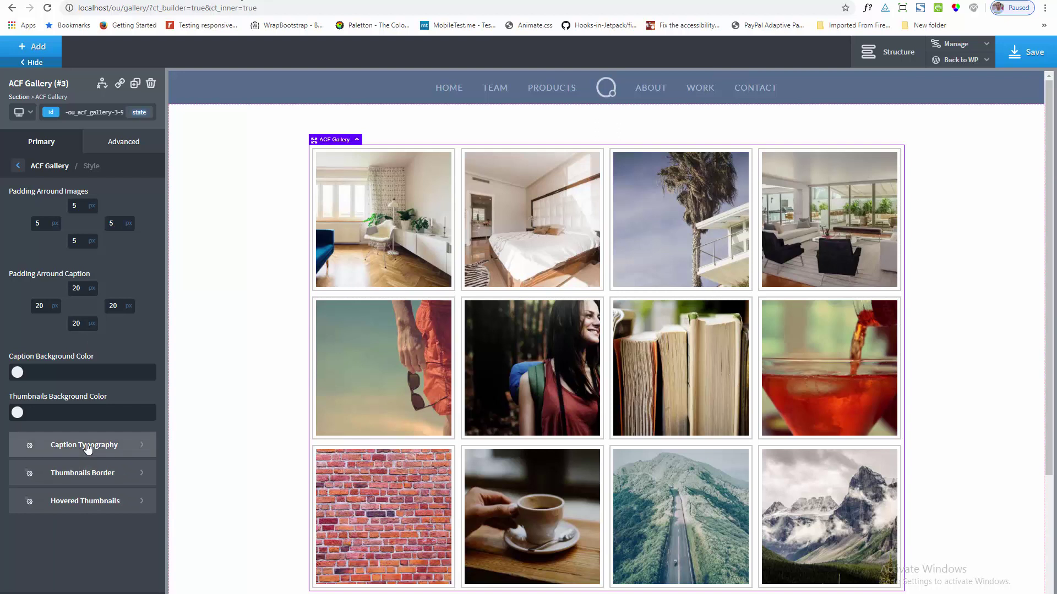
left_click(87, 448)
left_click(17, 288)
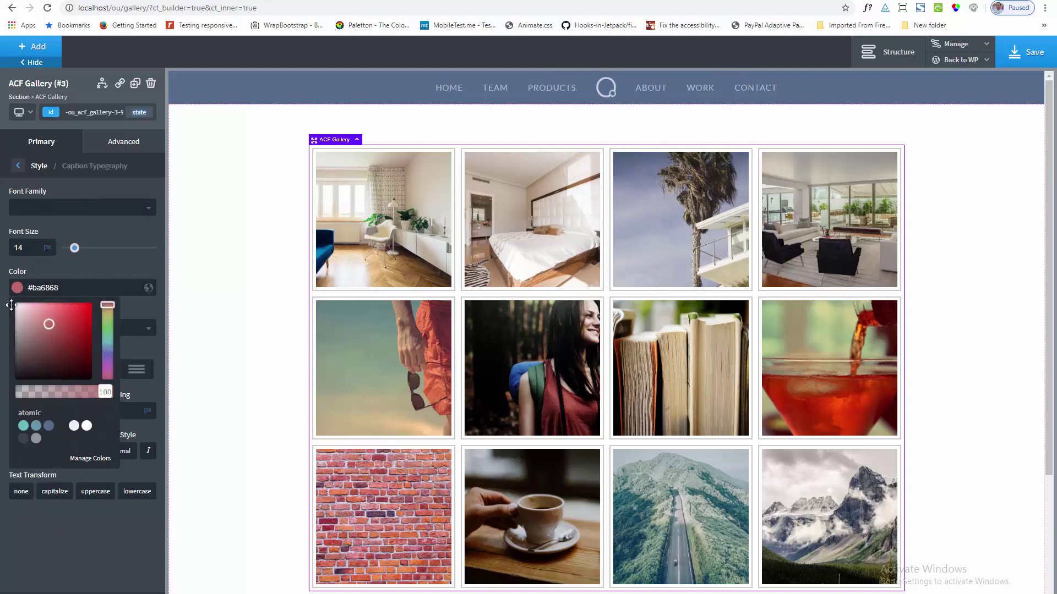
left_click_drag(11, 304, 11, 305)
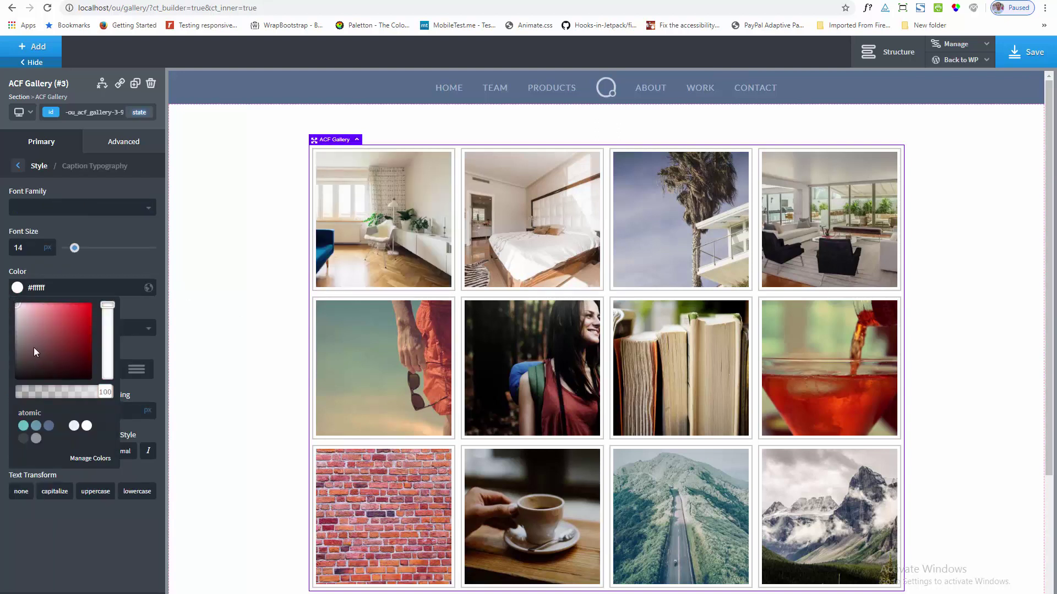
left_click(49, 378)
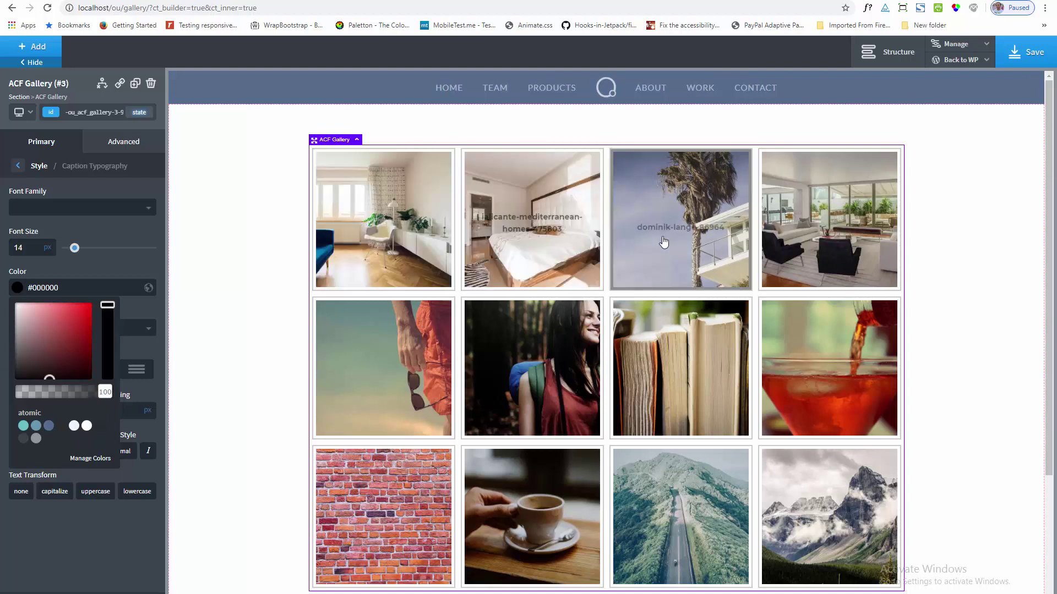
left_click(118, 256)
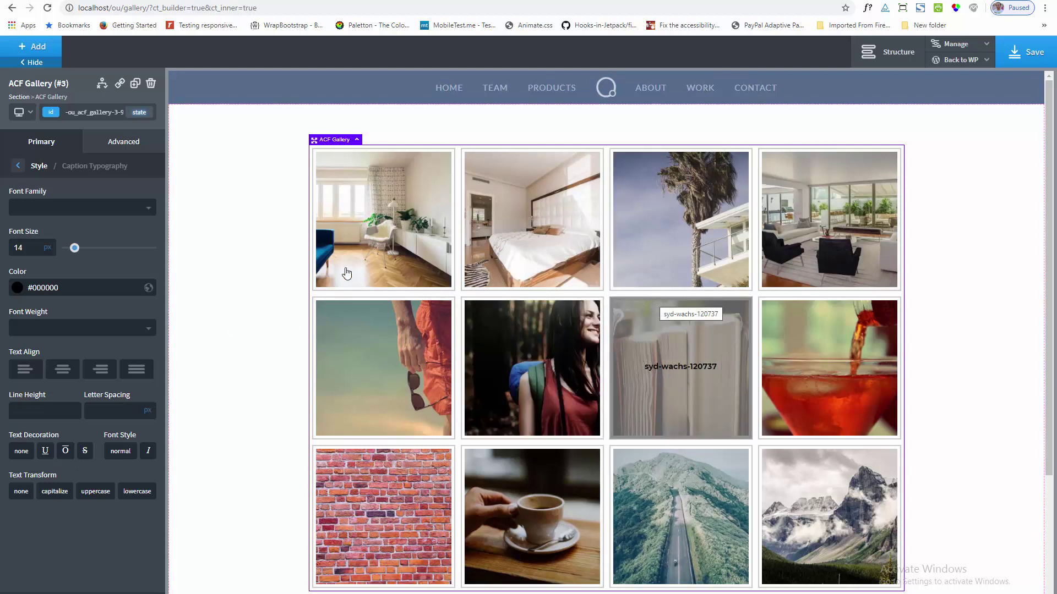
left_click(17, 167)
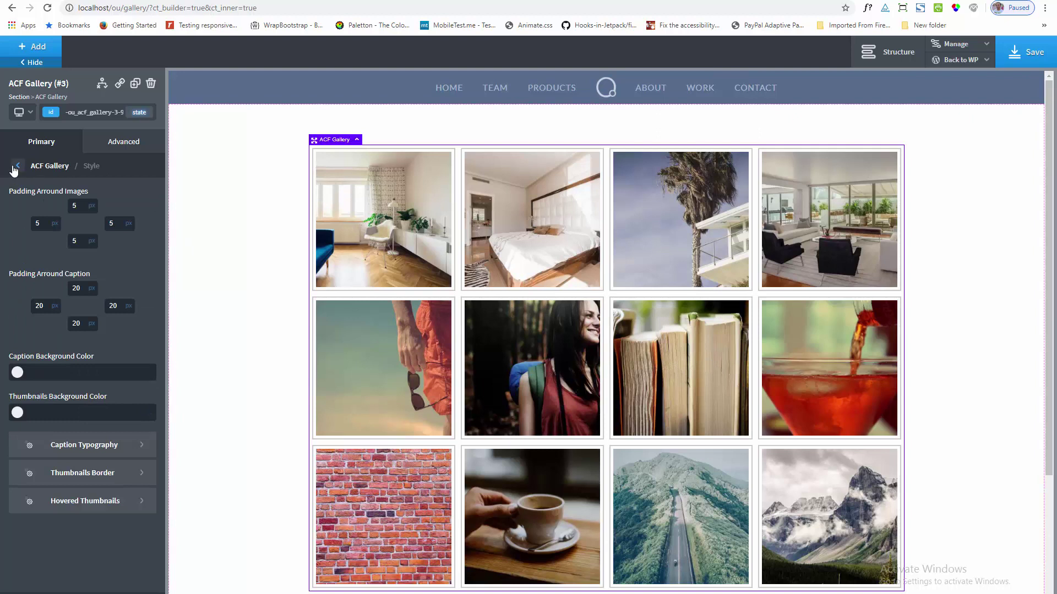
left_click(17, 166)
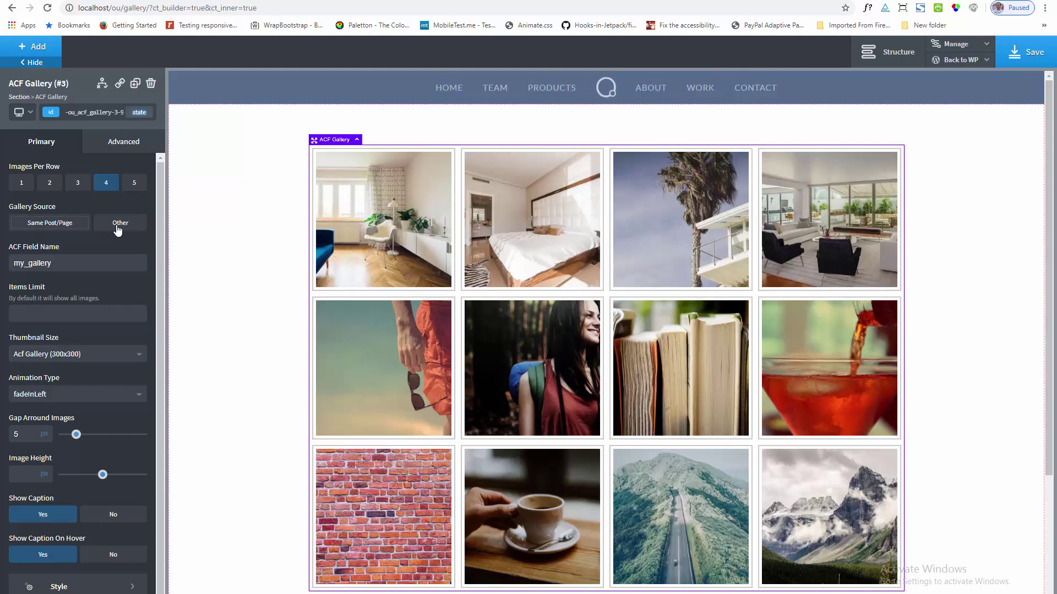
Open the Gallery page in the WordPress editor, leave the builder without saving, and review the images in the My Gallery field
key("ctrl+Tab")
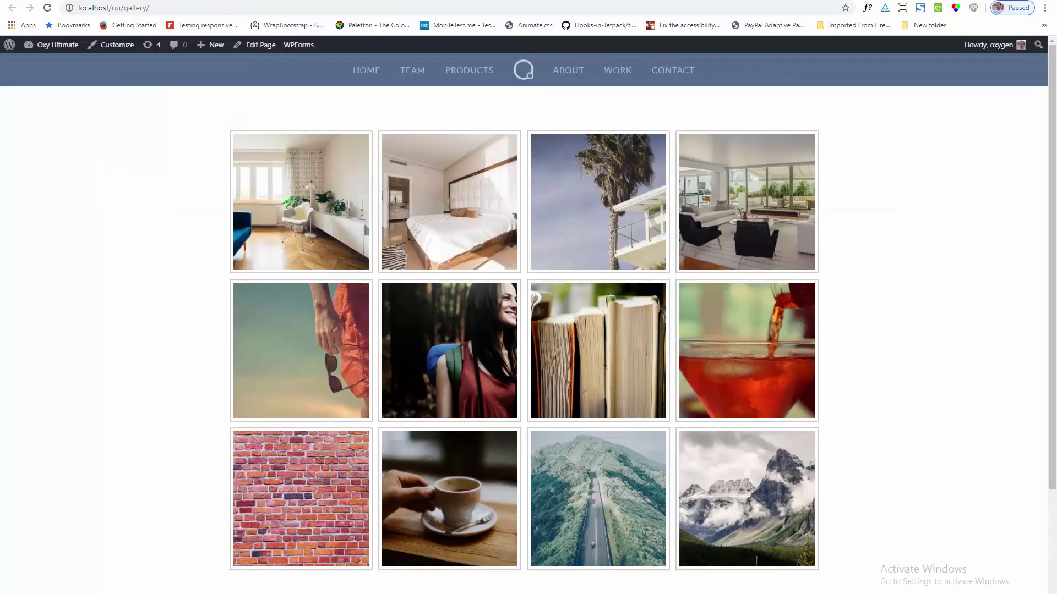
left_click(262, 47)
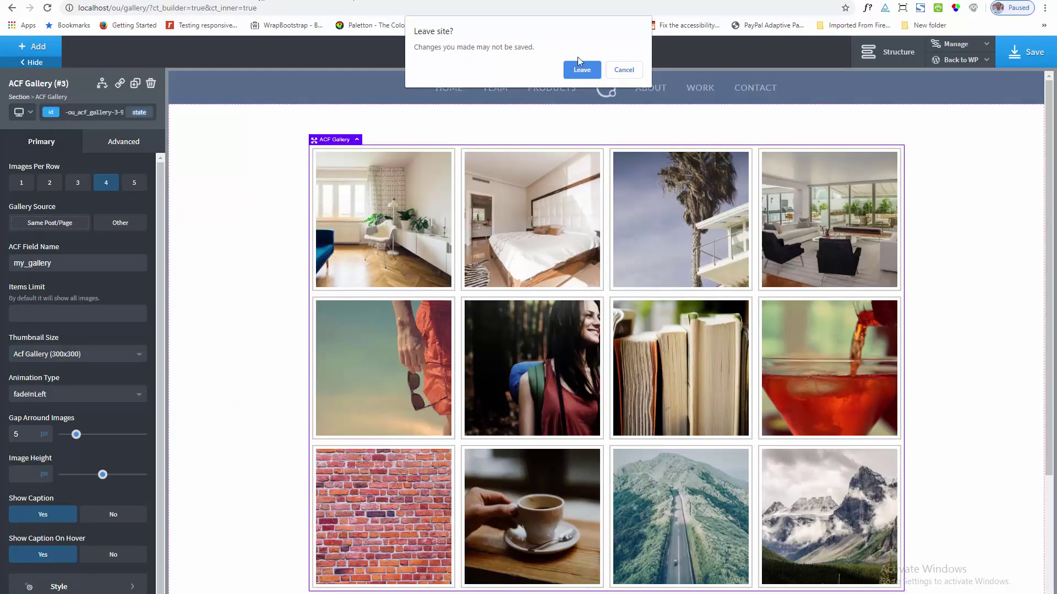
left_click(586, 71)
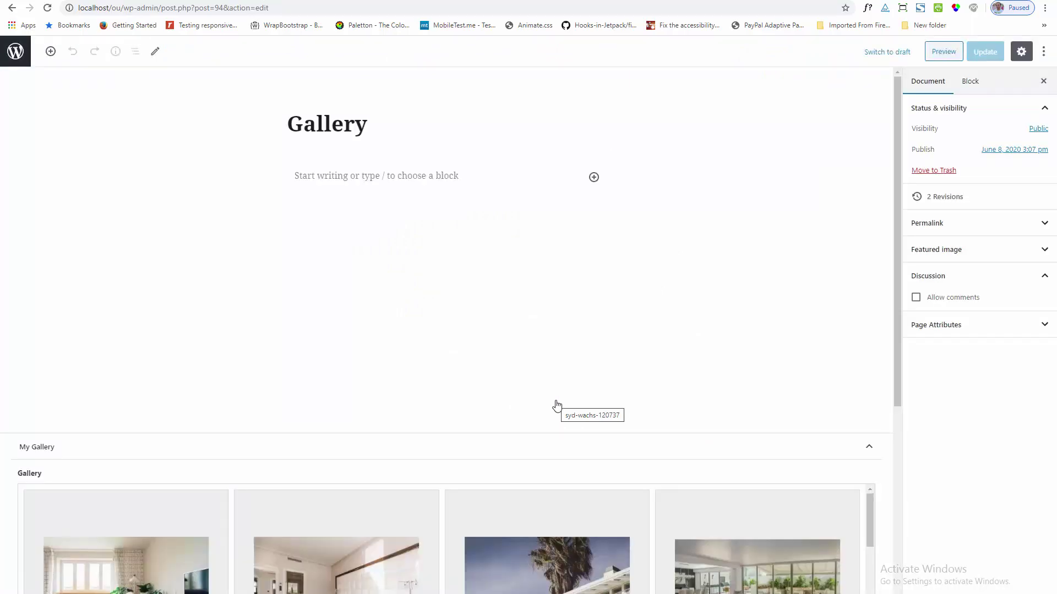
scroll(578, 396, "down", 4)
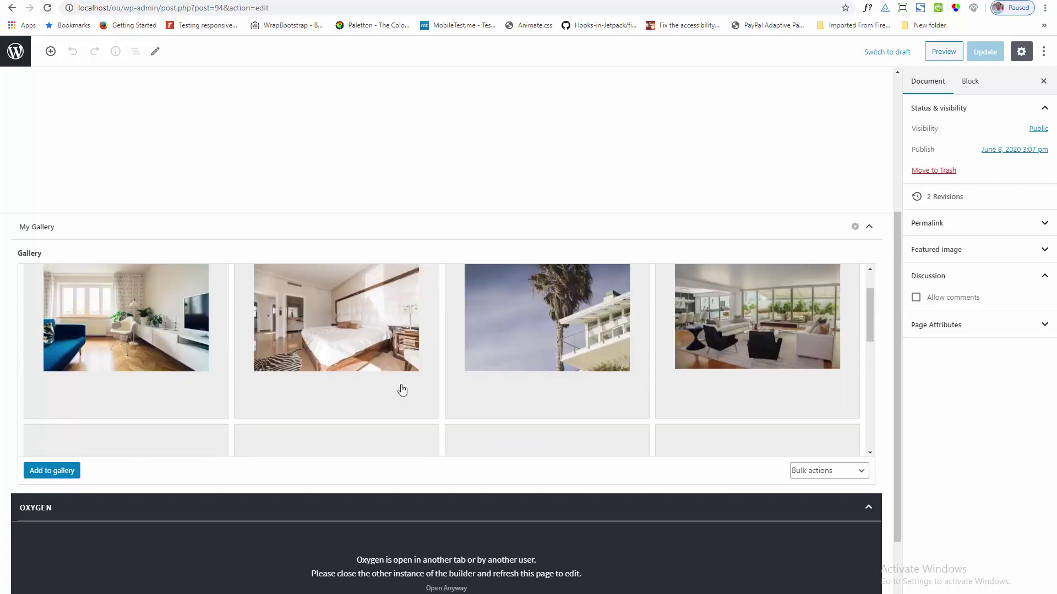
scroll(402, 385, "down", 5)
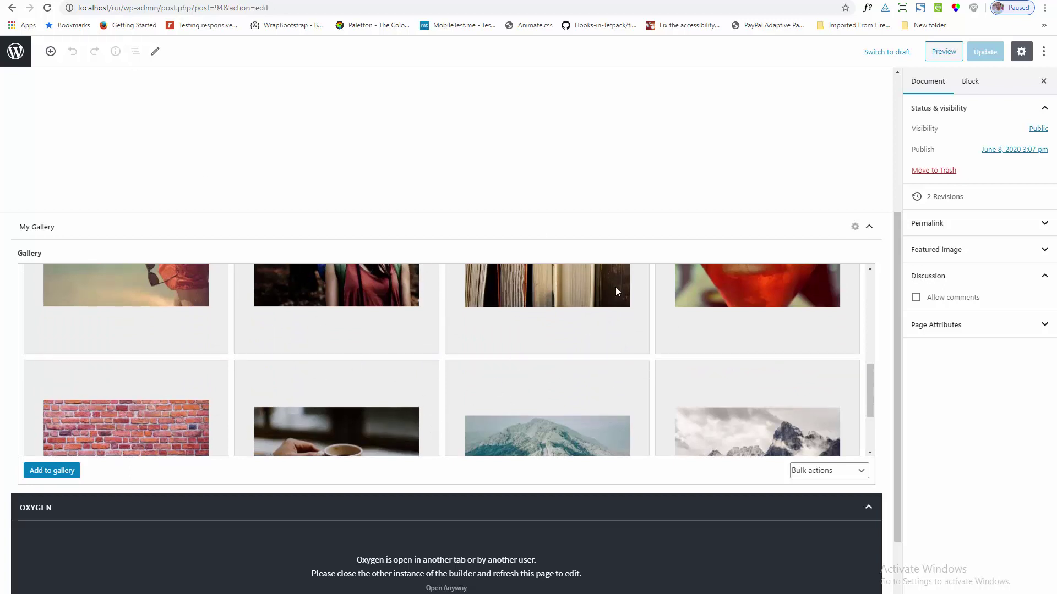
scroll(519, 358, "up", 5)
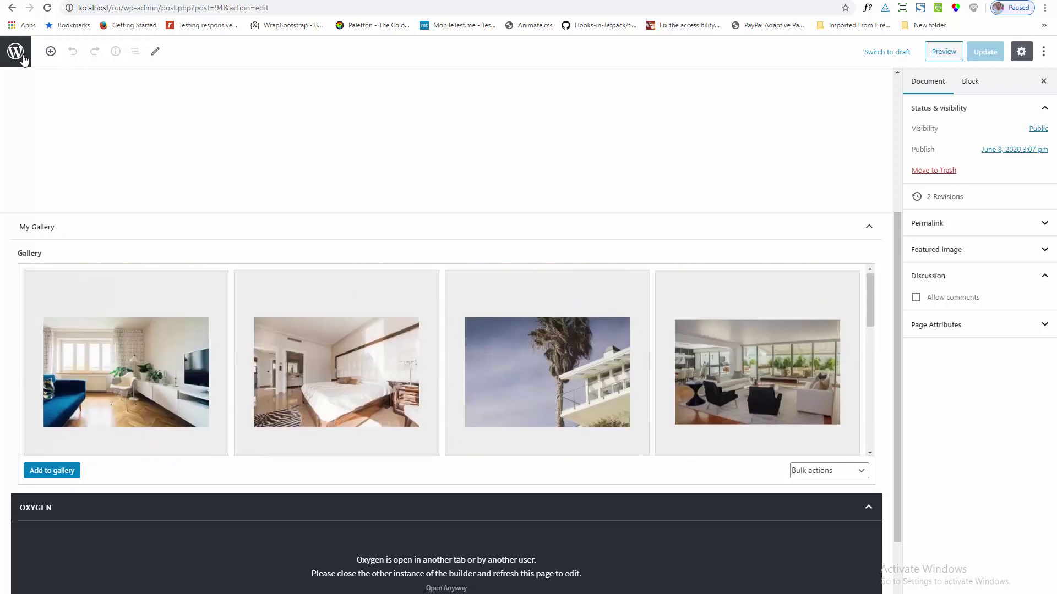
Open the Home page for editing from the list of all pages and launch it in the Oxygen builder
left_click(25, 58)
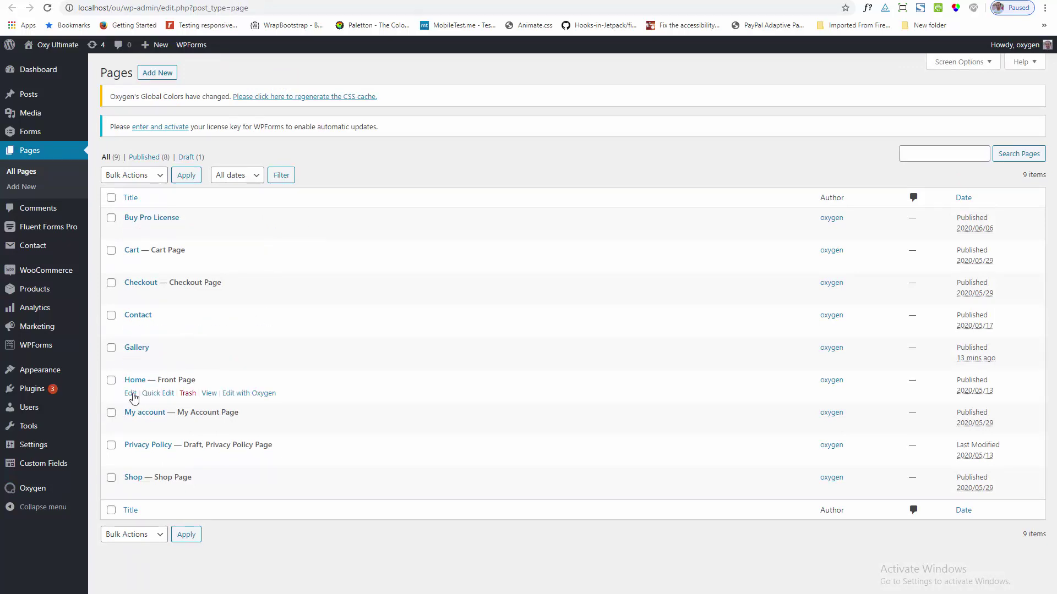
left_click(129, 394)
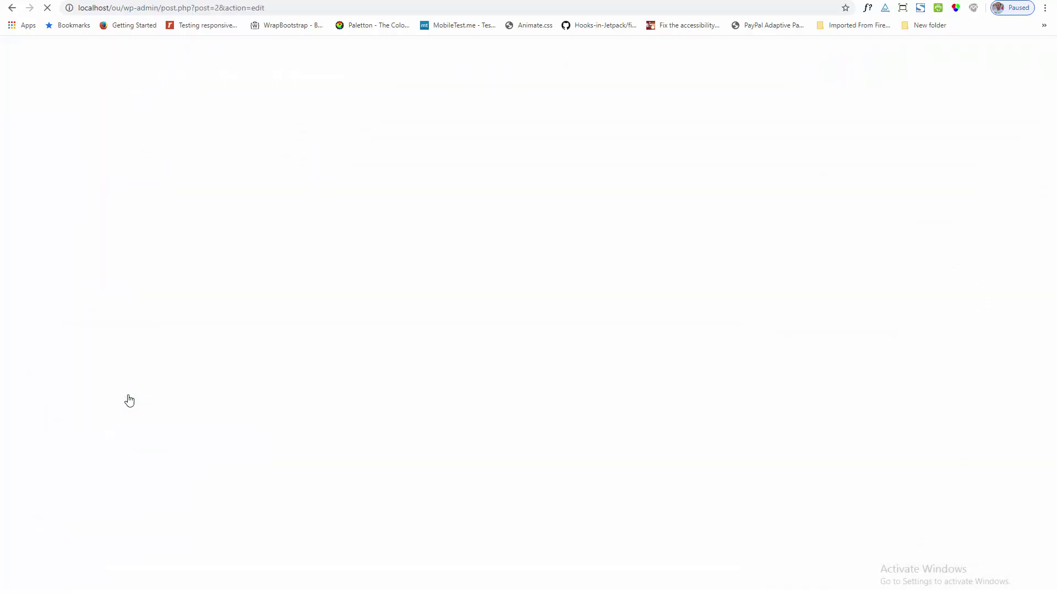
scroll(394, 370, "down", 3)
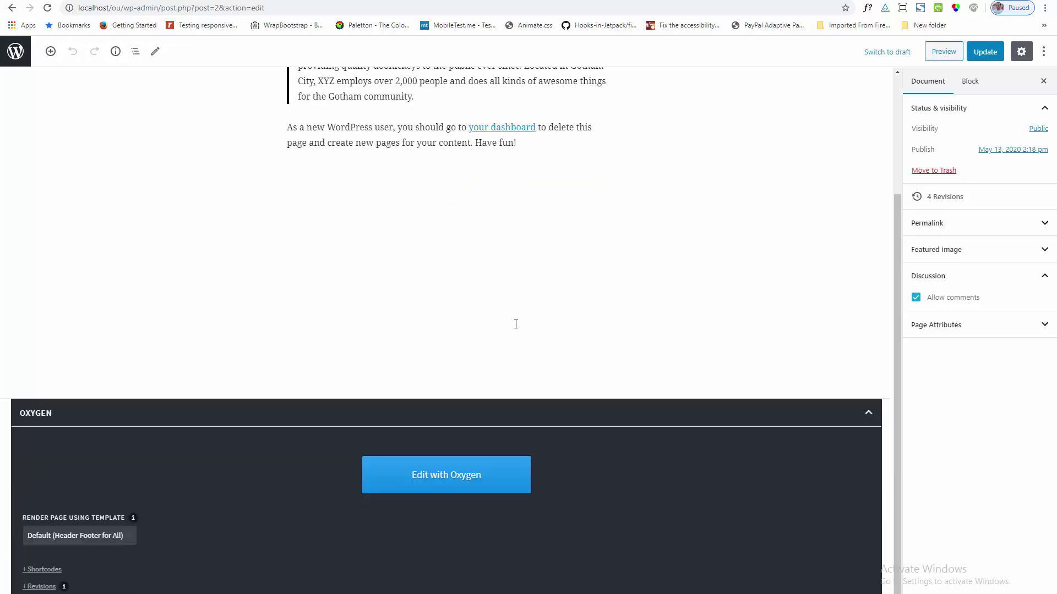
left_click(422, 480)
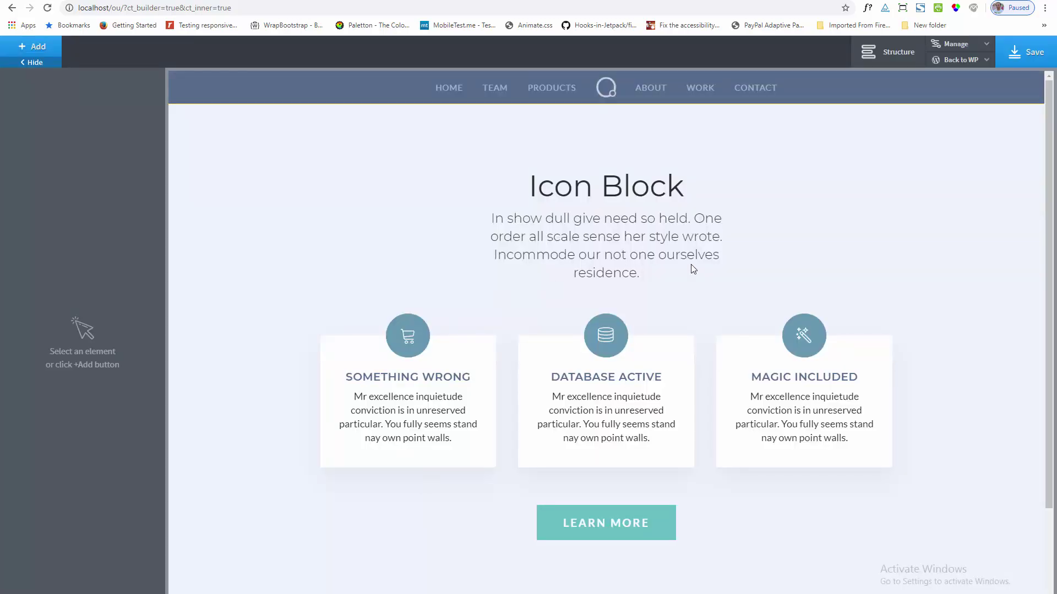
scroll(802, 275, "down", 3)
scroll(801, 302, "up", 3)
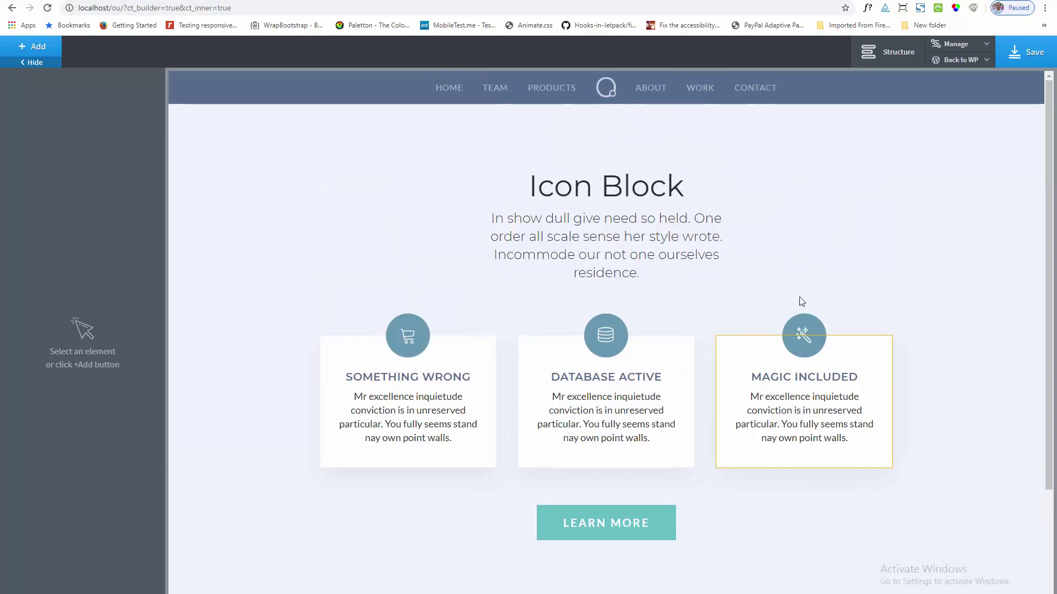
Add an ACF Gallery below the Icon Block section on the Home page and set its gallery source to Other
scroll(801, 301, "down", 3)
left_click(44, 55)
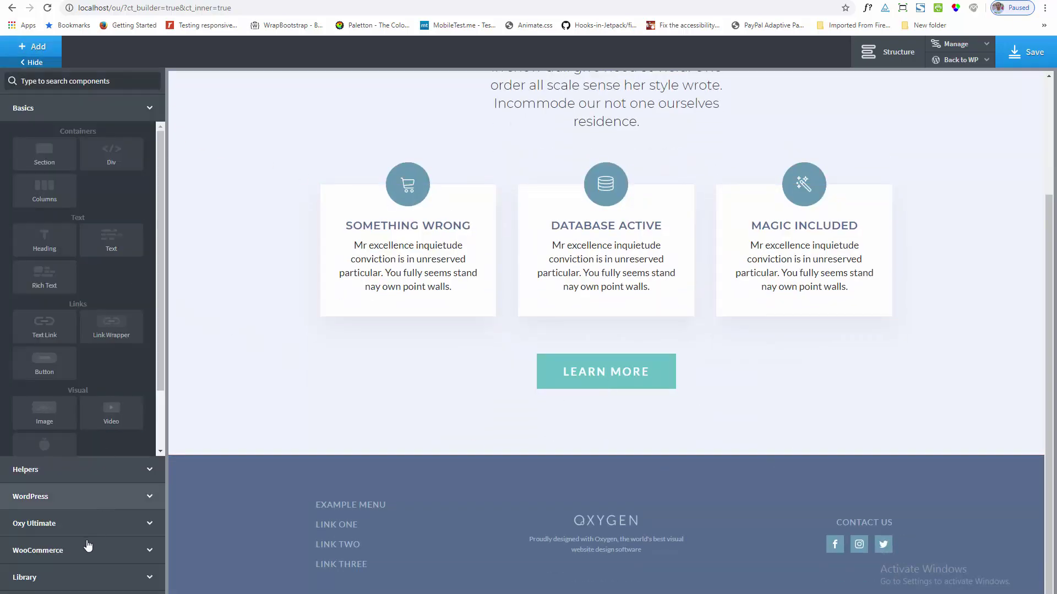
left_click(83, 524)
scroll(74, 343, "down", 1)
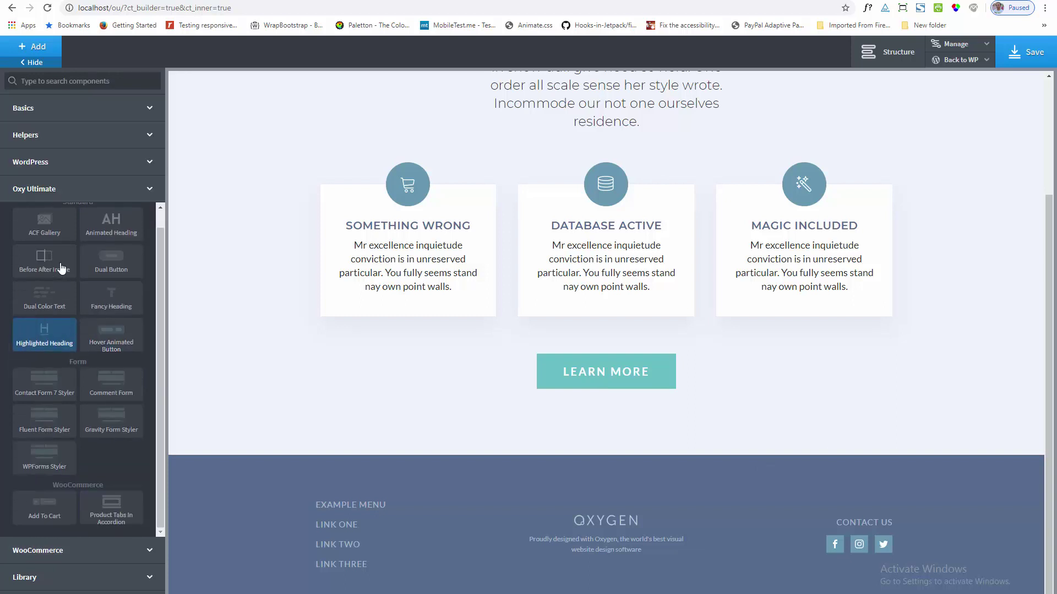
left_click(52, 234)
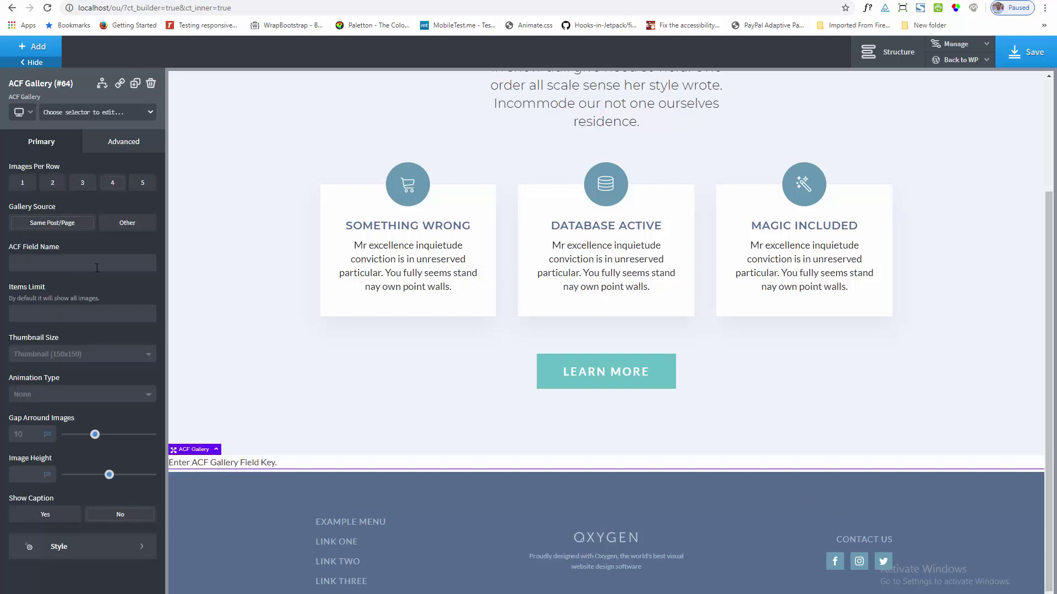
left_click(122, 225)
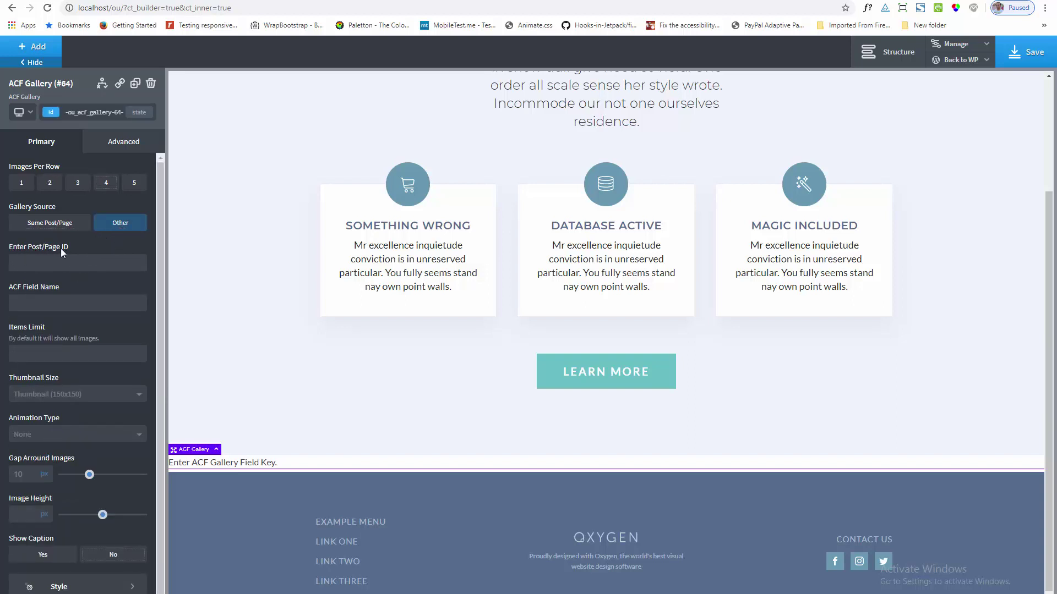
Copy the Gallery page's ID, 94, from its WordPress editor address and enter it as the gallery's post/page ID
key("ctrl+Tab")
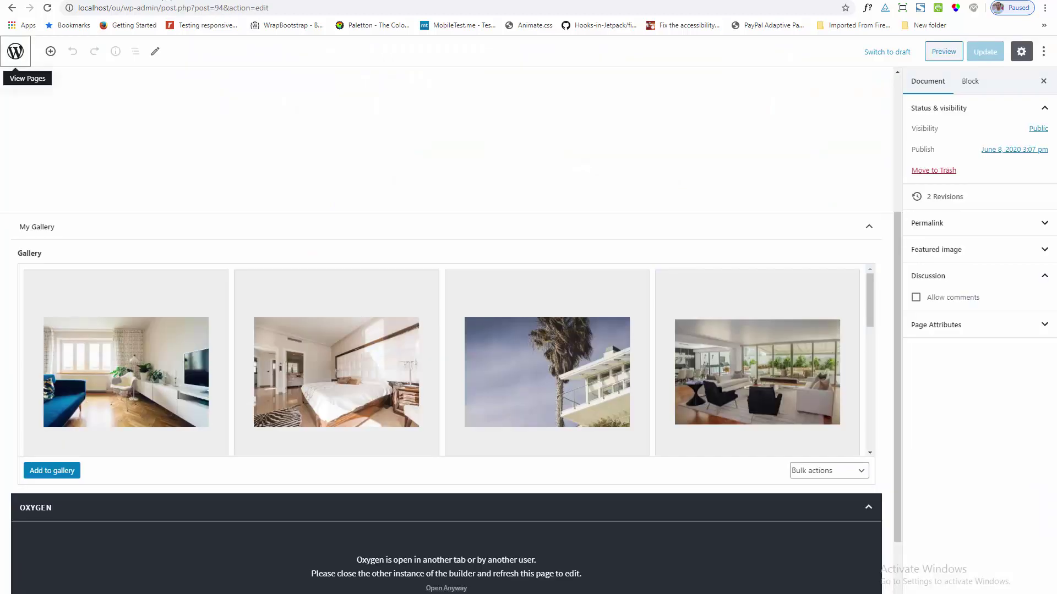
left_click(224, 8)
double_click(218, 8)
key("ctrl+c")
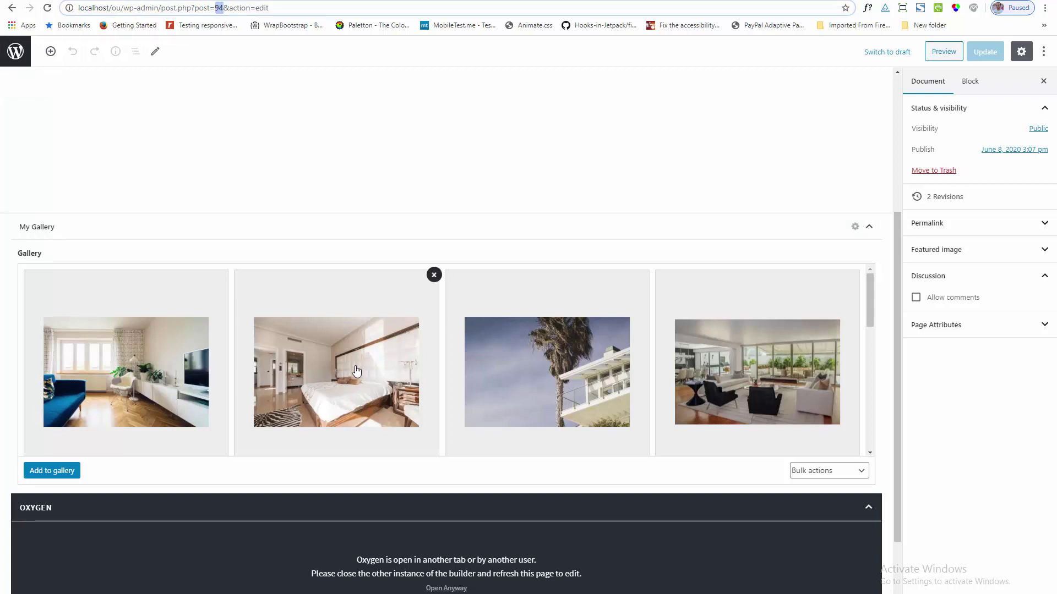
left_click(357, 1)
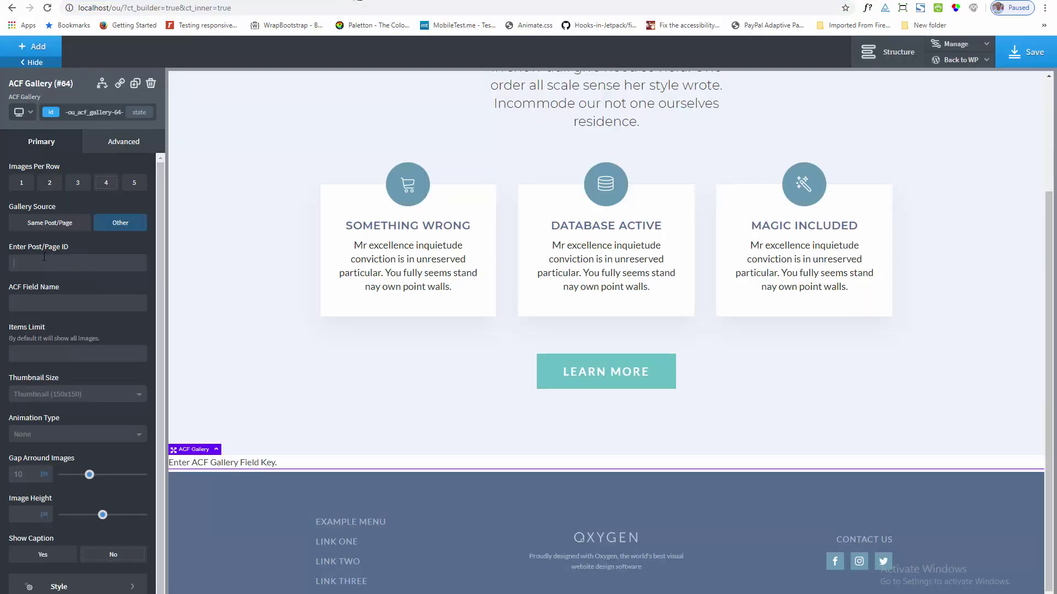
key("ctrl+v")
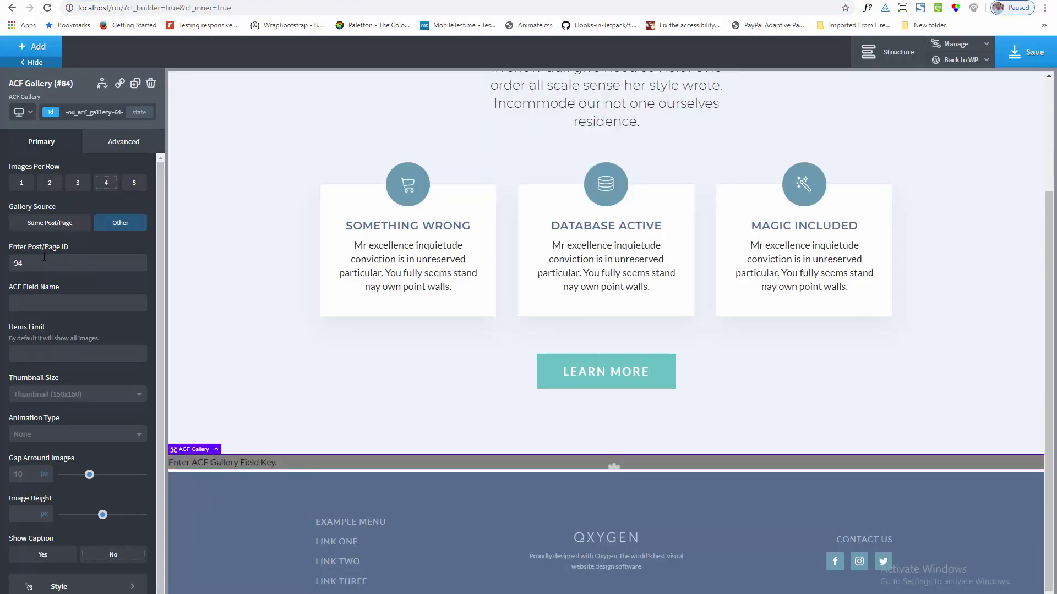
Set the gallery's ACF field name to my_gallery and show 4 images per row
left_click(48, 308)
type("m")
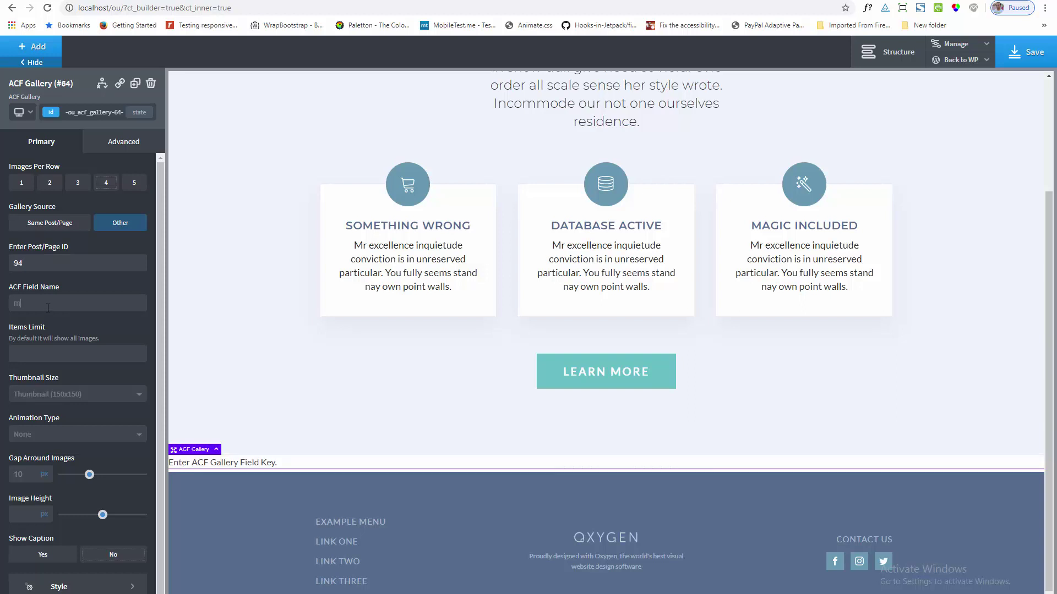
type("y_gallery")
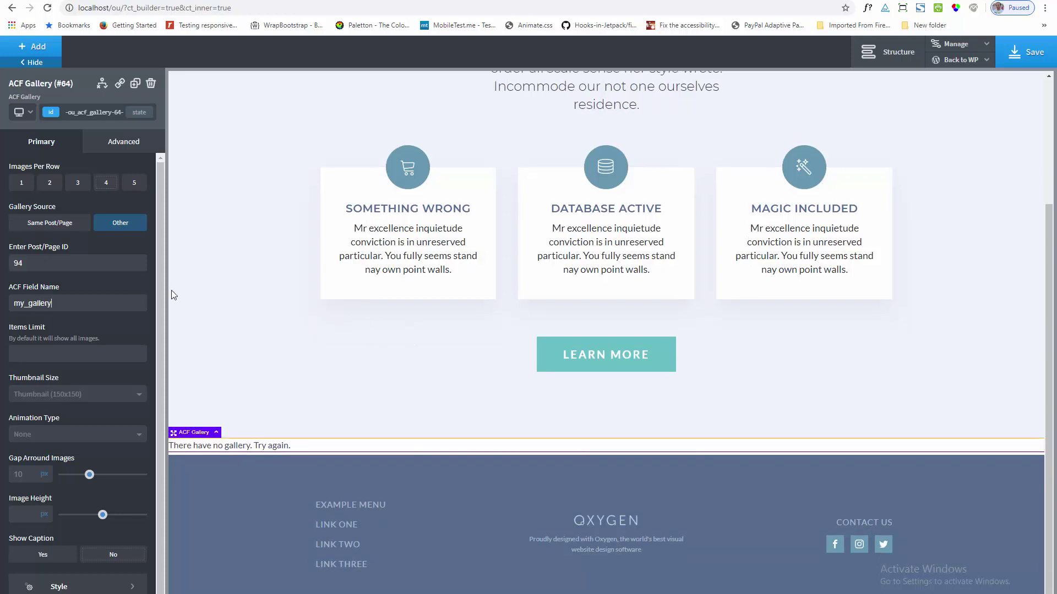
left_click(110, 188)
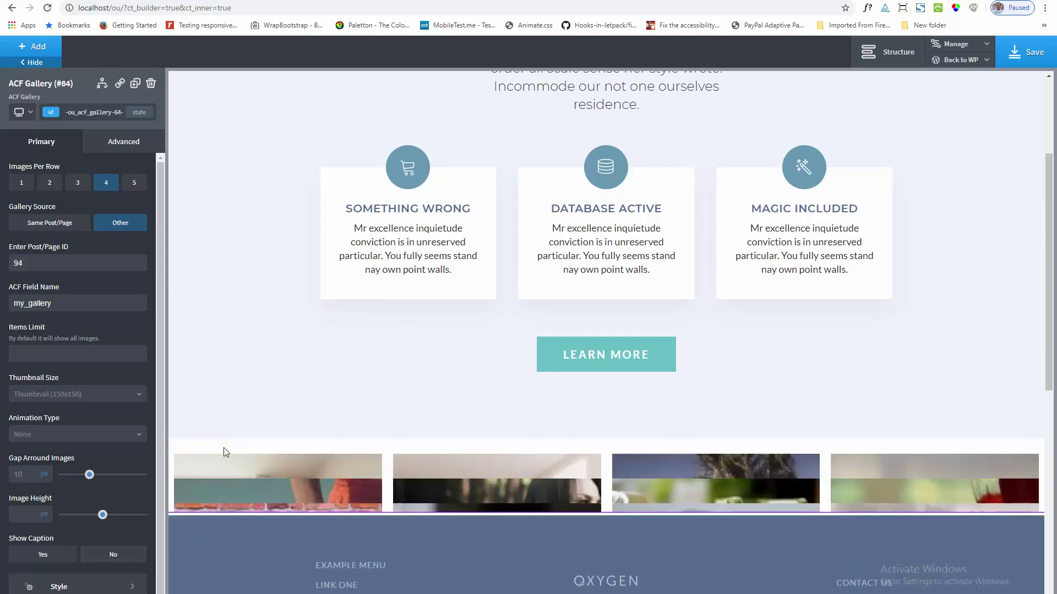
Review the loaded gallery images and set their thumbnail size to Acf Gallery (300x300)
scroll(323, 432, "down", 6)
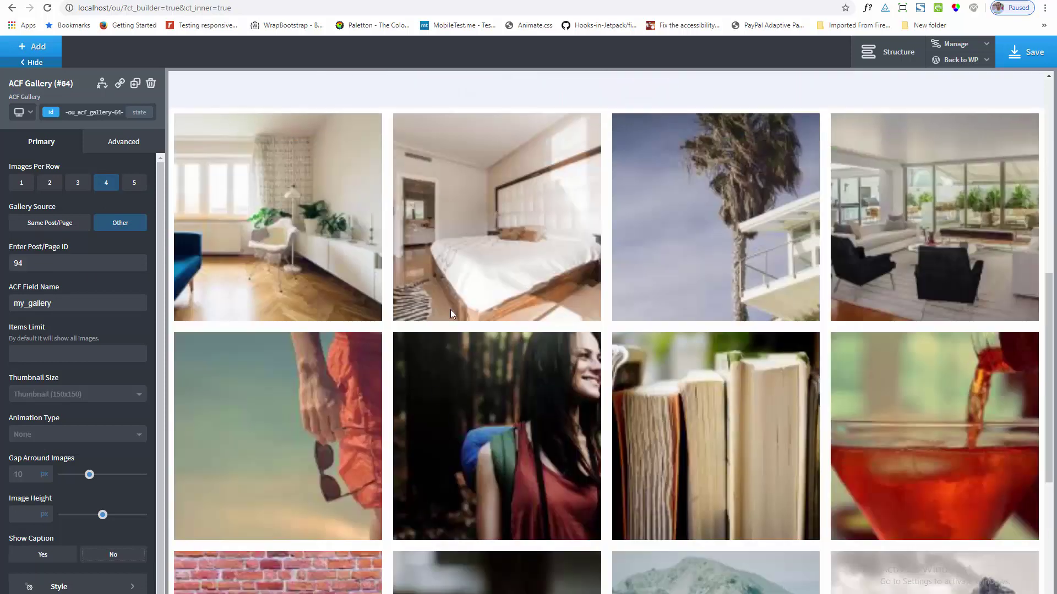
scroll(586, 320, "up", 2)
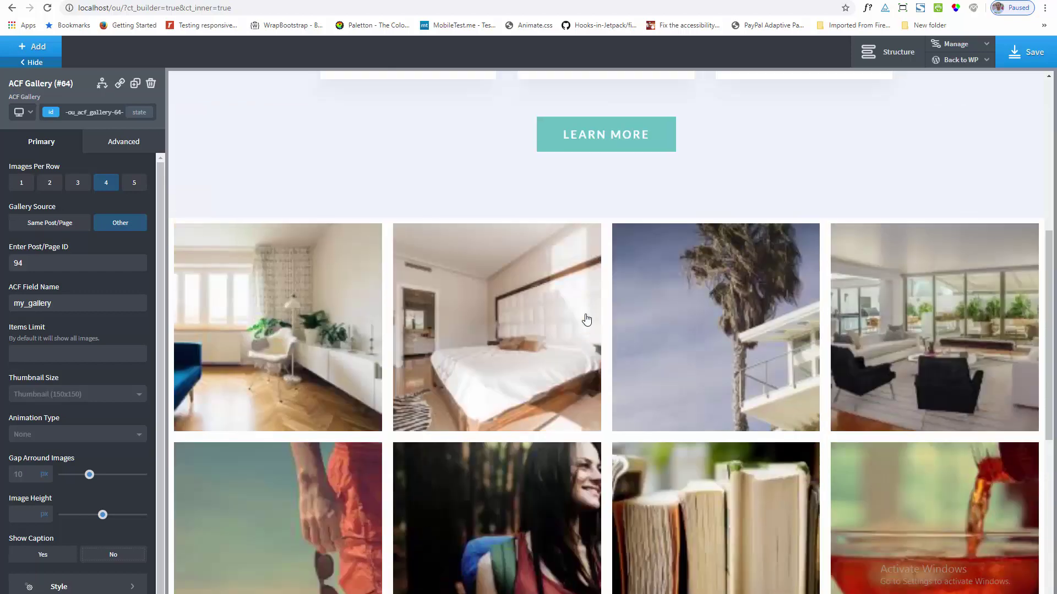
scroll(391, 397, "down", 4)
scroll(391, 397, "down", 4)
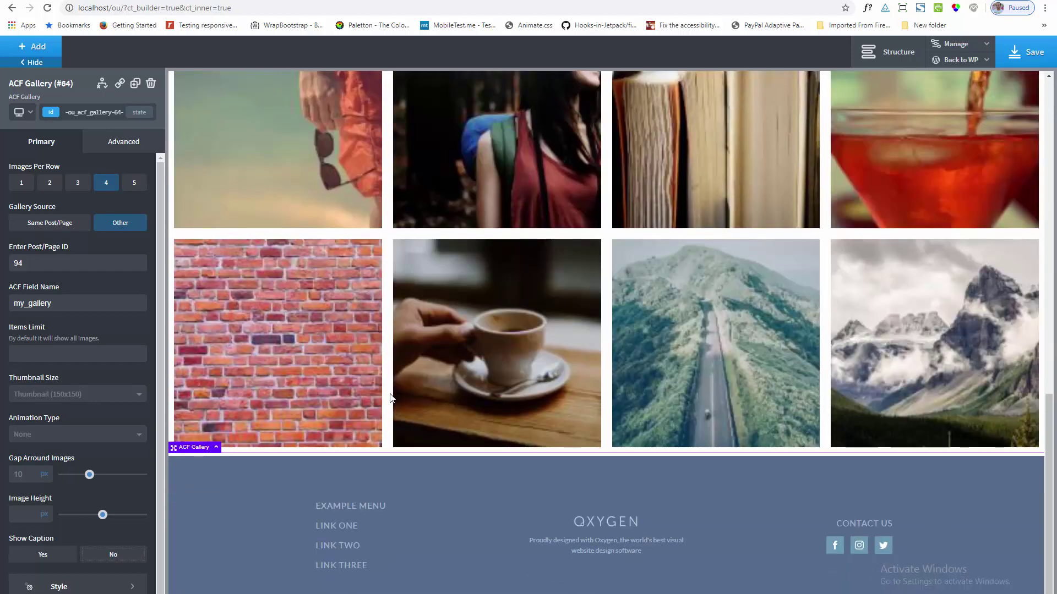
scroll(199, 352, "up", 2)
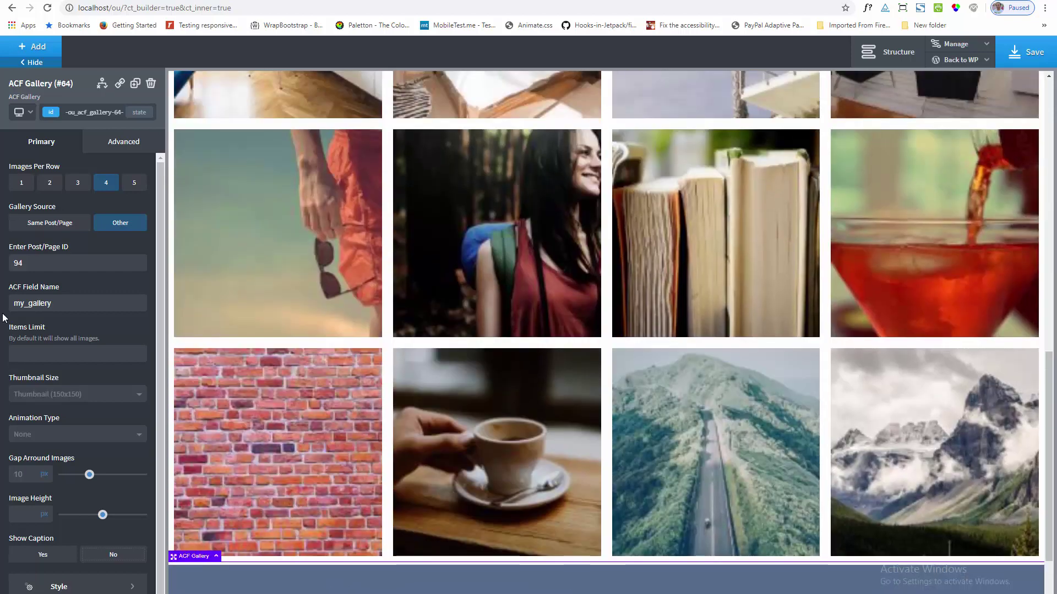
left_click(48, 401)
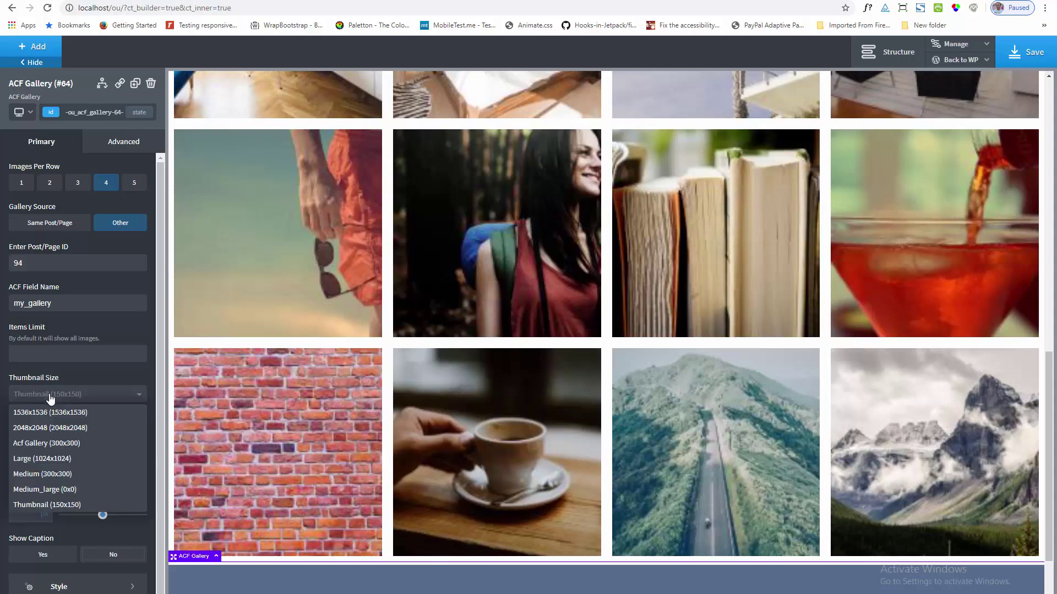
left_click(47, 443)
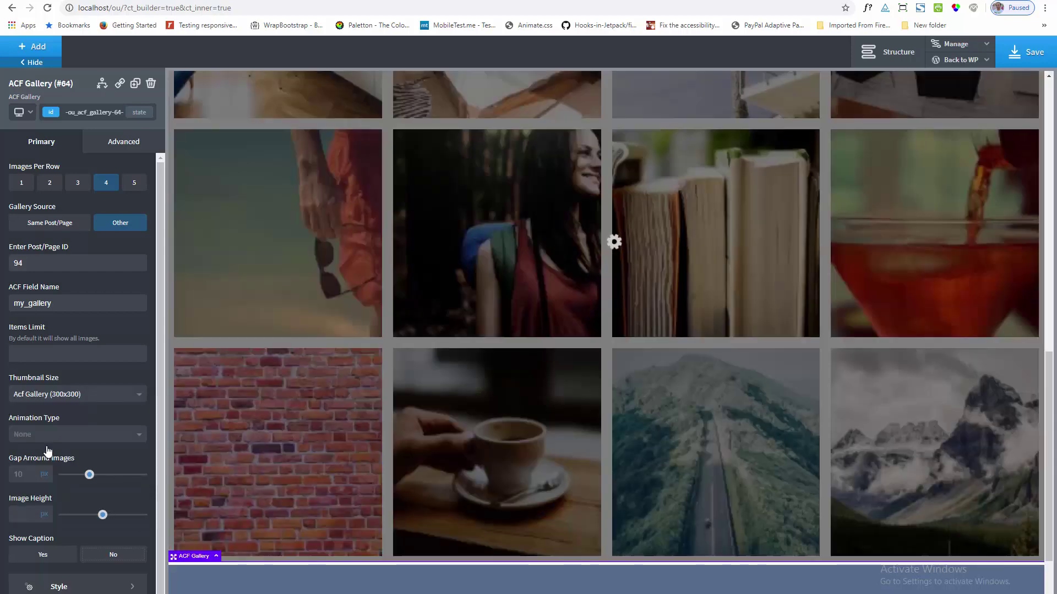
Add a section between the Icons 3x1 Boxed block and the gallery, and nest the ACF Gallery inside it
scroll(510, 329, "up", 5)
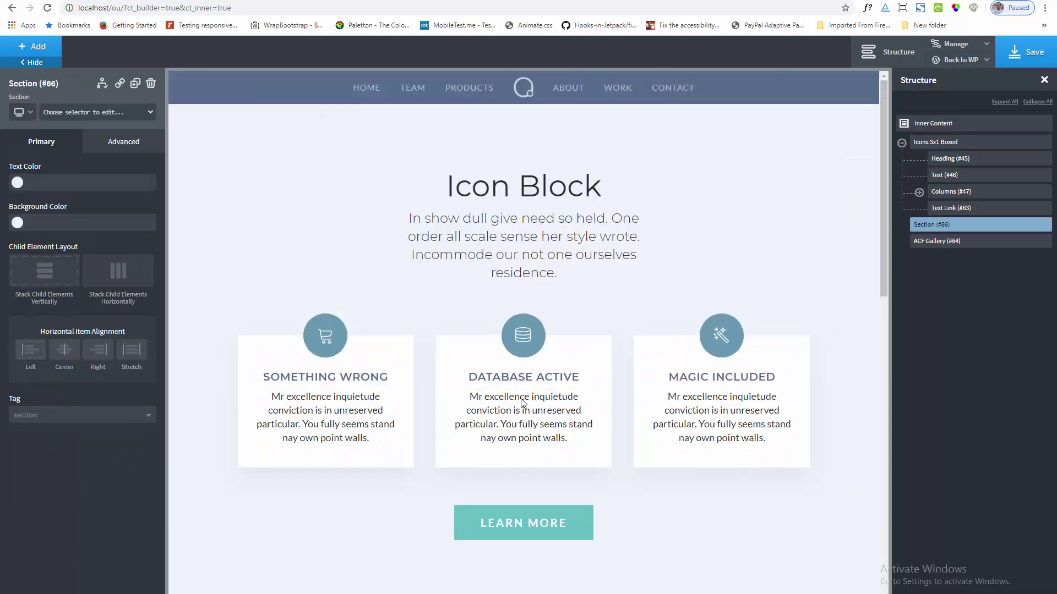
scroll(522, 401, "down", 8)
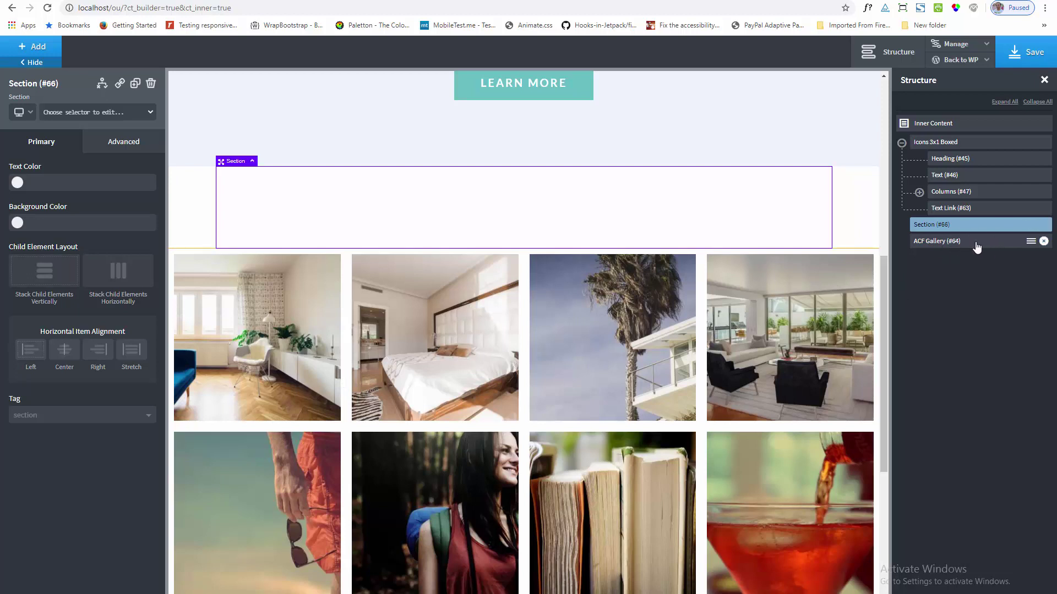
mouse_move(975, 246)
left_mouse_down()
mouse_move(993, 245)
mouse_move(984, 240)
left_mouse_up()
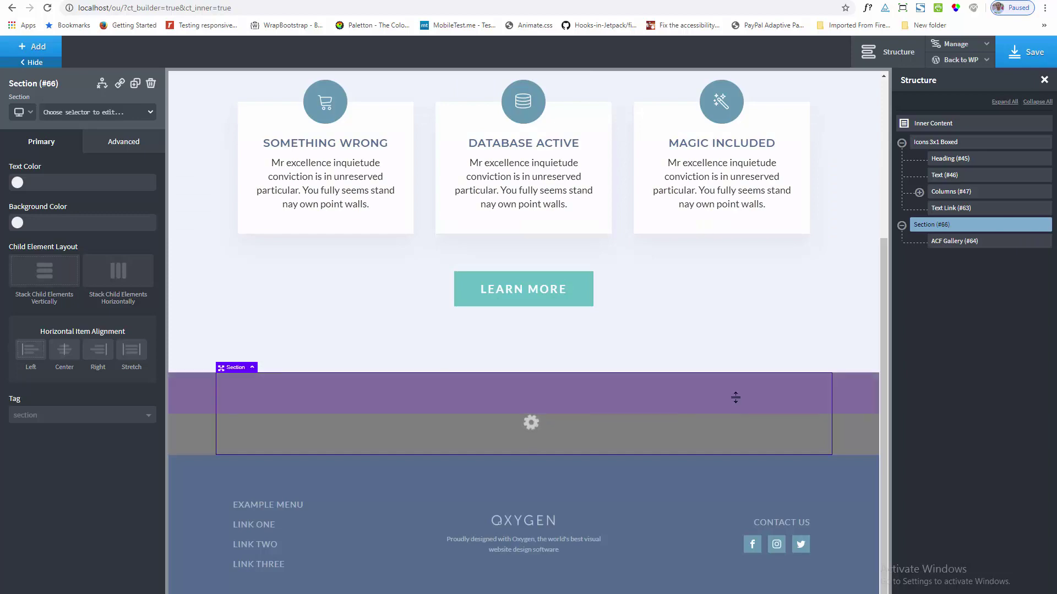
scroll(735, 398, "down", 7)
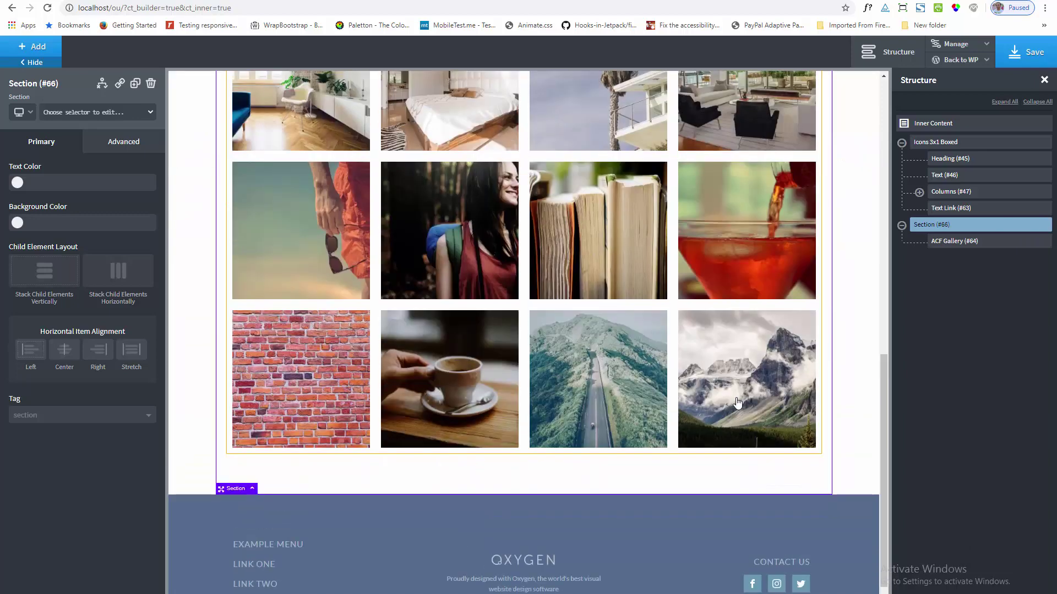
scroll(550, 394, "up", 5)
scroll(550, 394, "down", 6)
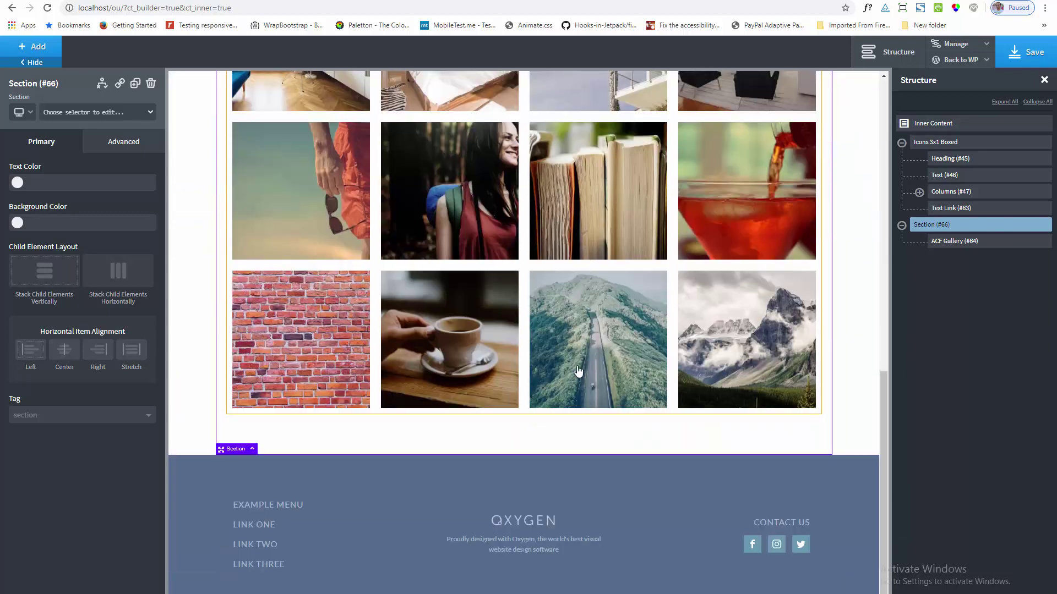
scroll(663, 350, "up", 4)
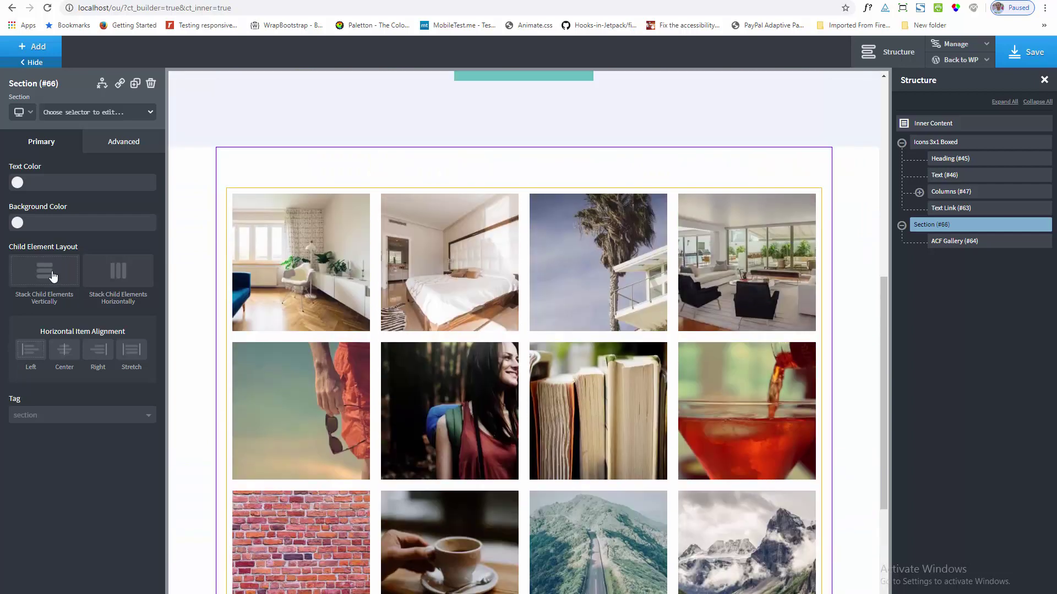
Limit the ACF Gallery to 8 items
left_click(966, 243)
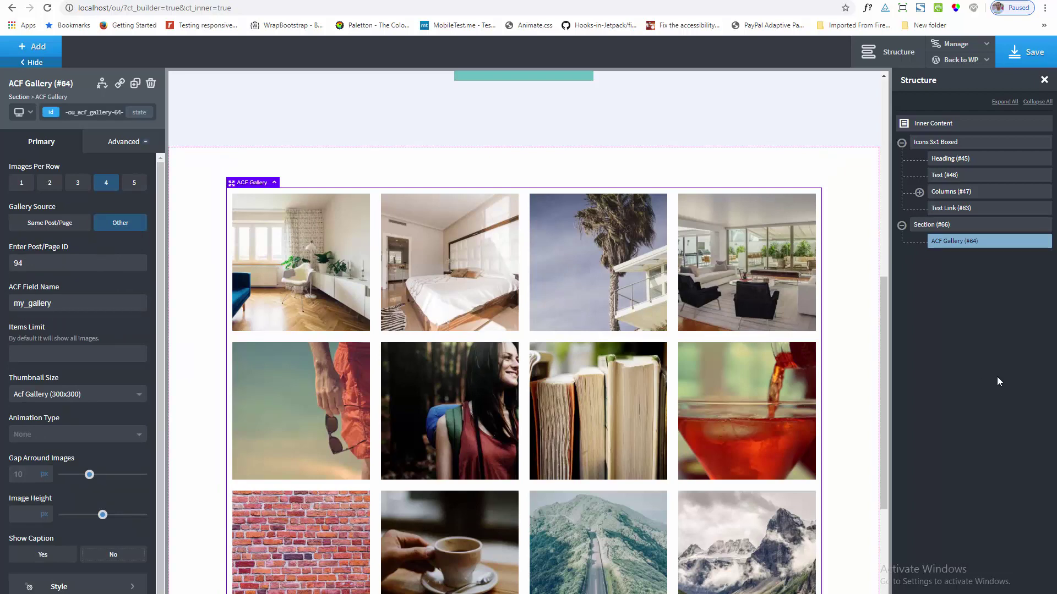
scroll(865, 417, "down", 2)
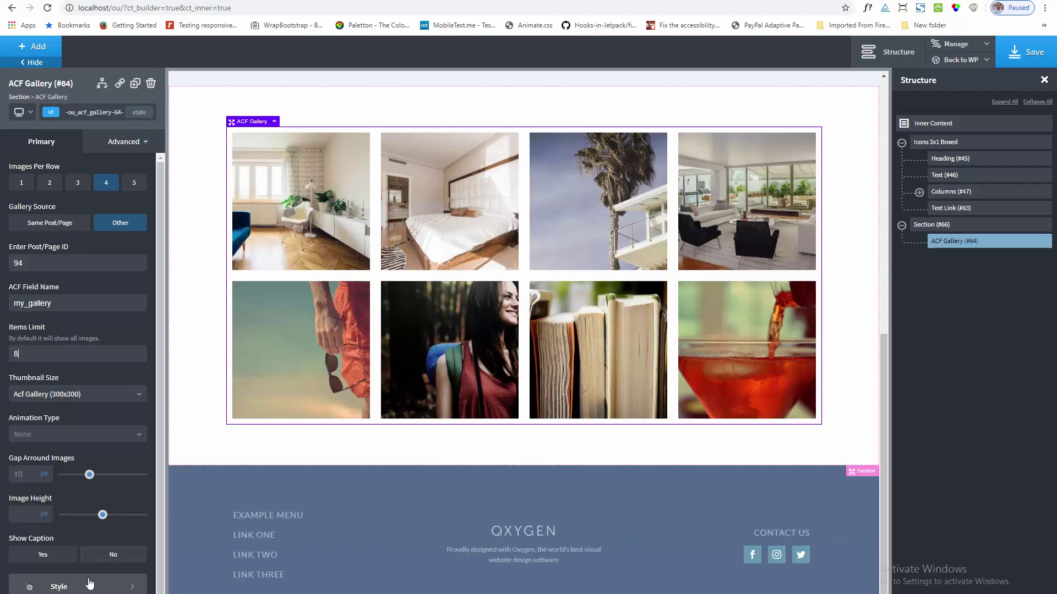
Set the gallery to 2 images per row for screens less than 768px wide
left_click(18, 112)
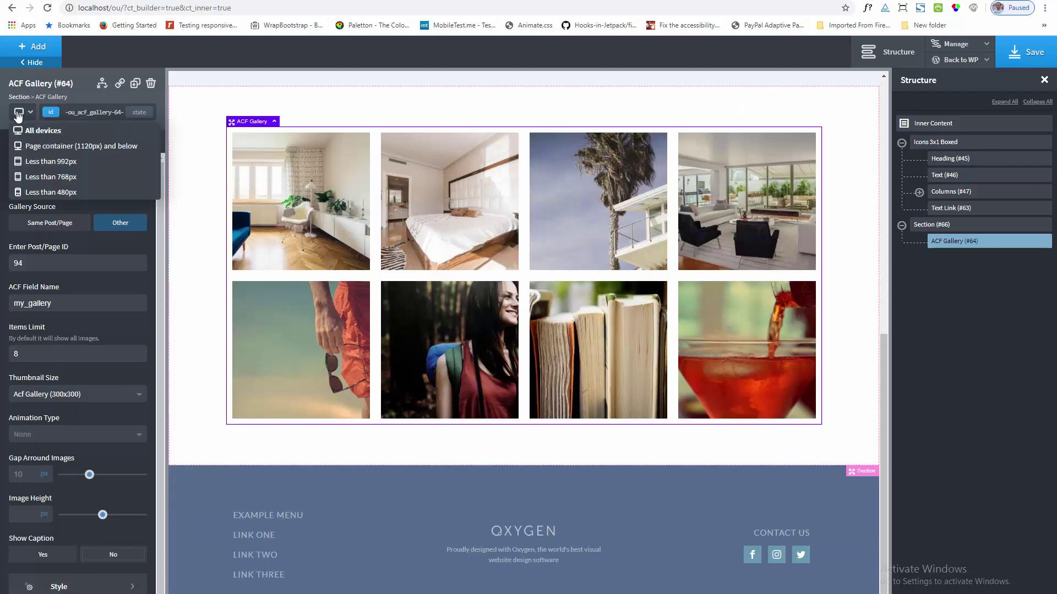
left_click(52, 192)
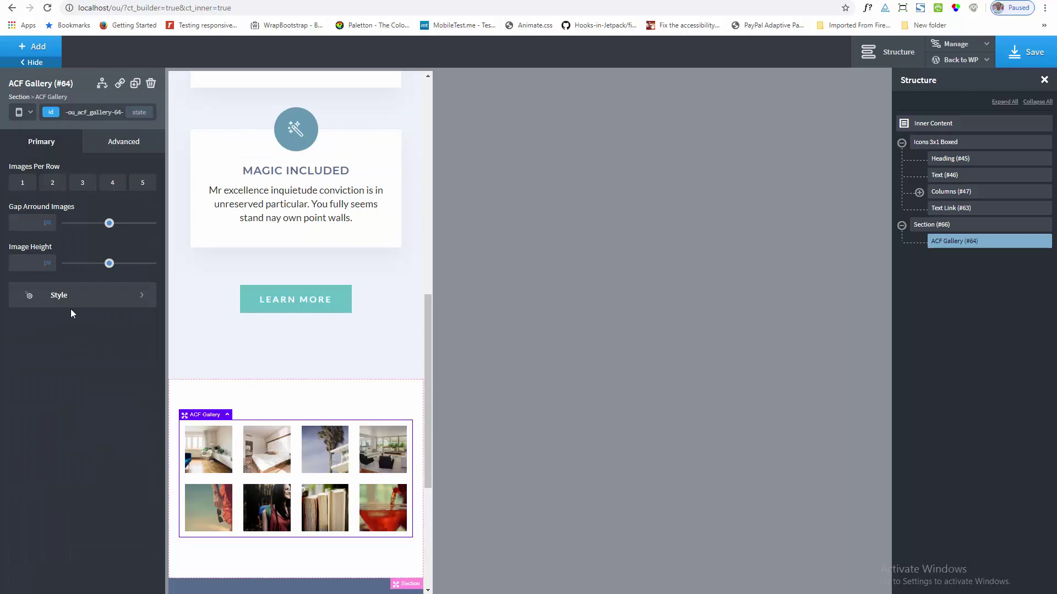
left_click(82, 183)
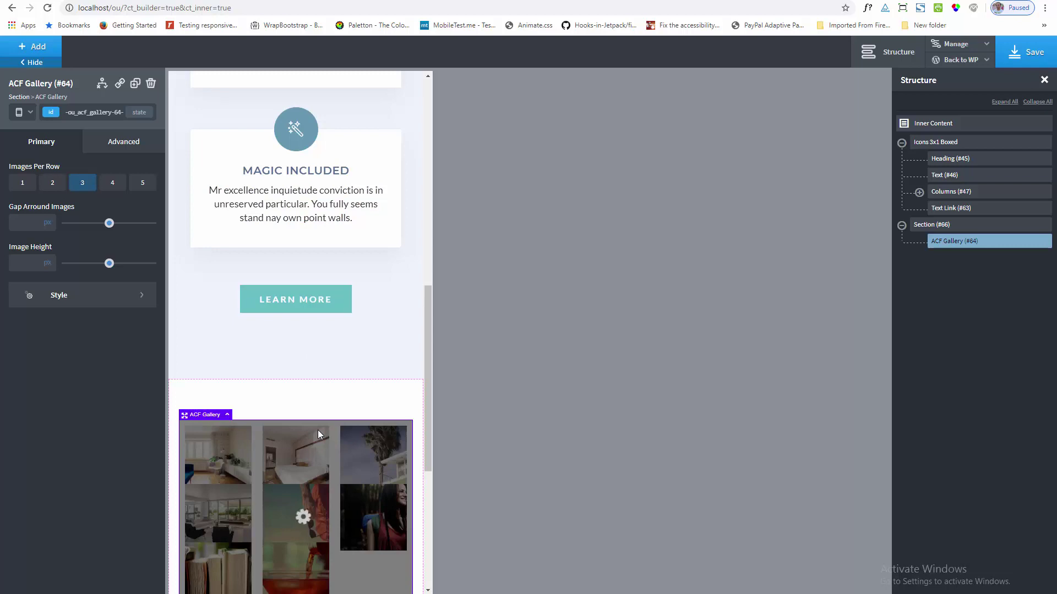
scroll(332, 398, "down", 10)
scroll(332, 397, "up", 2)
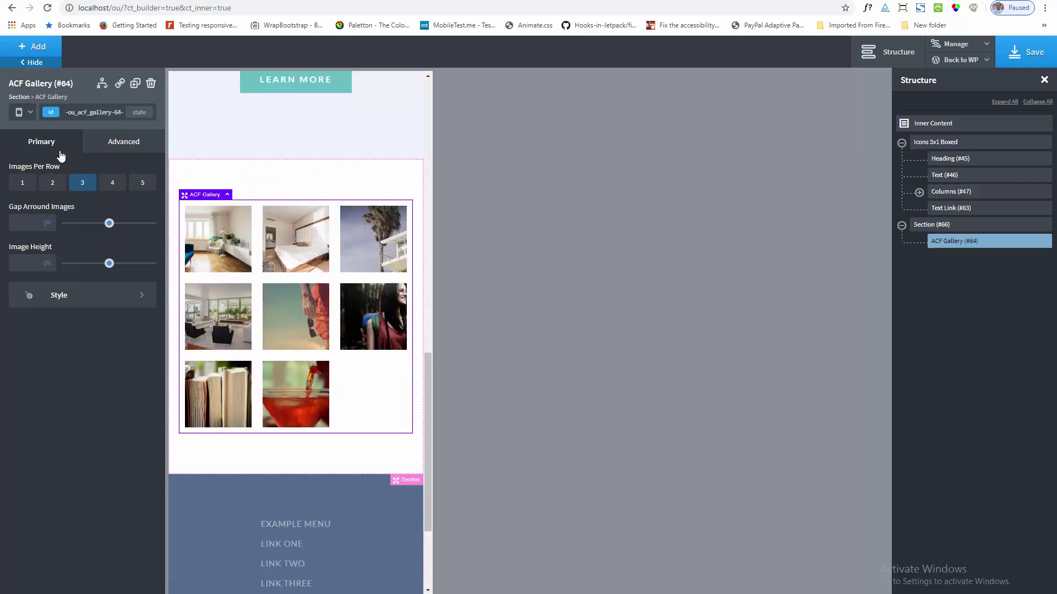
left_click(52, 183)
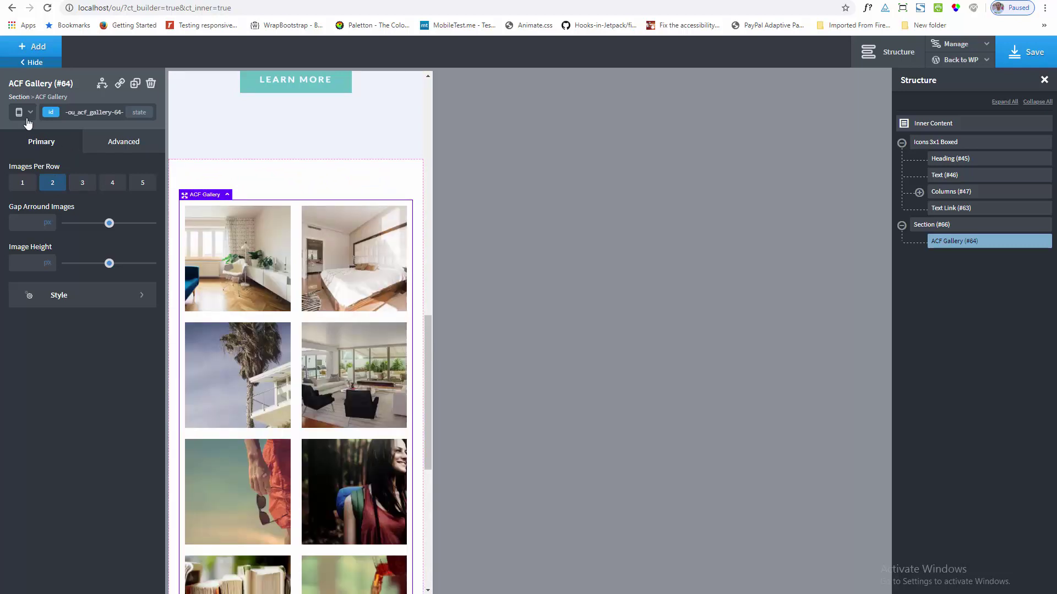
Set the gallery to 1 image per row for screens less than 480px wide
left_click(33, 119)
left_click(43, 202)
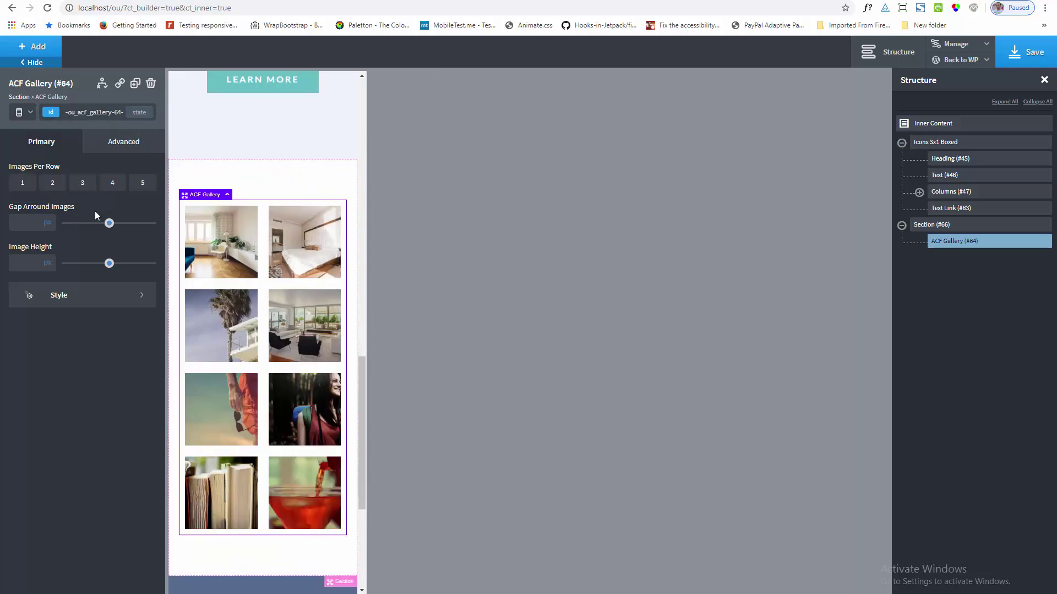
left_click(22, 184)
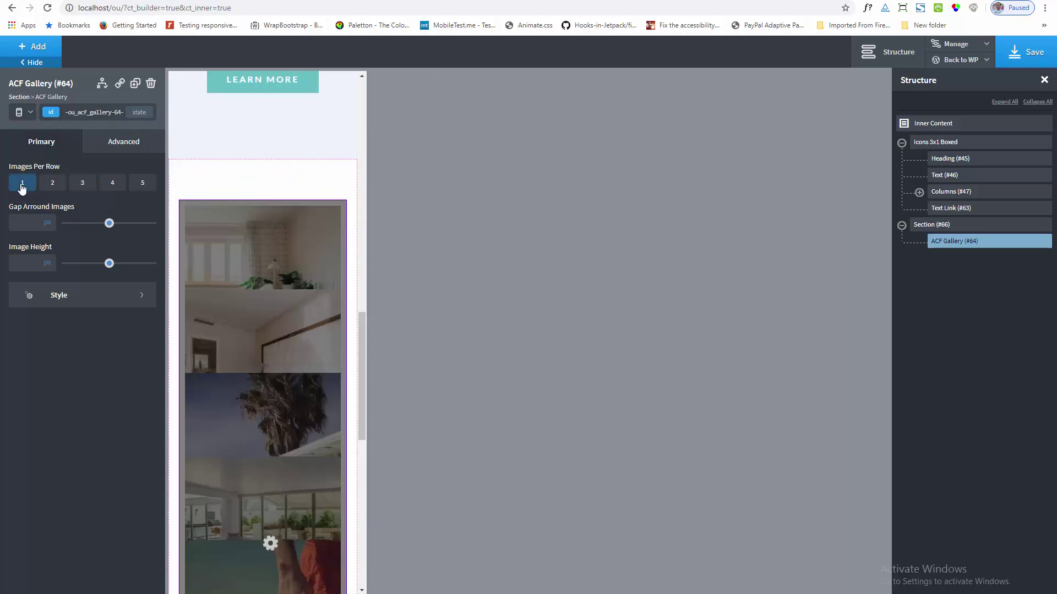
Set the gallery to 3 images per row for screens less than 992px wide
left_click(30, 115)
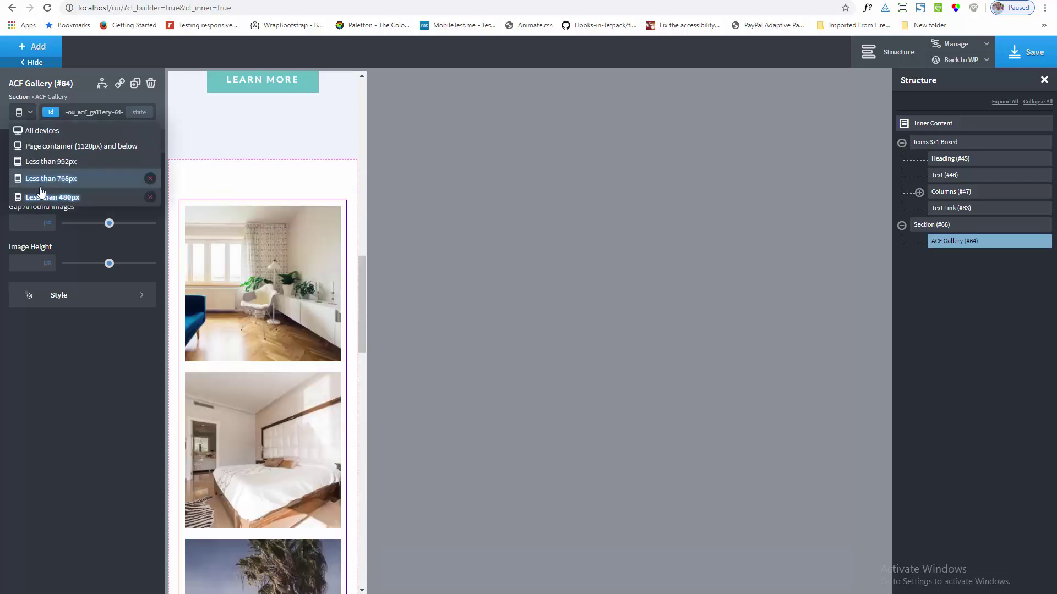
left_click(43, 166)
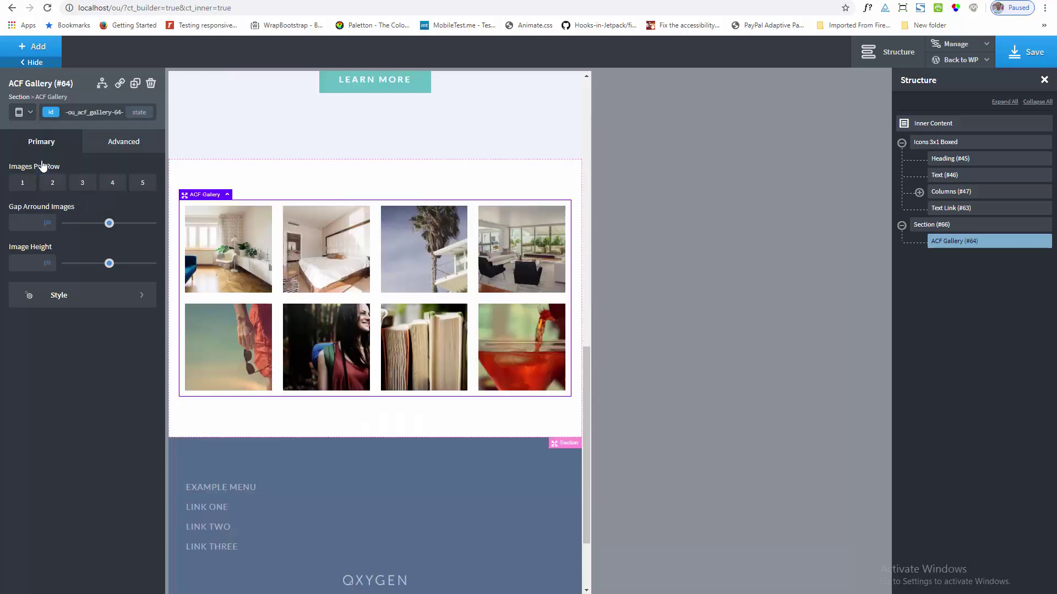
left_click(85, 183)
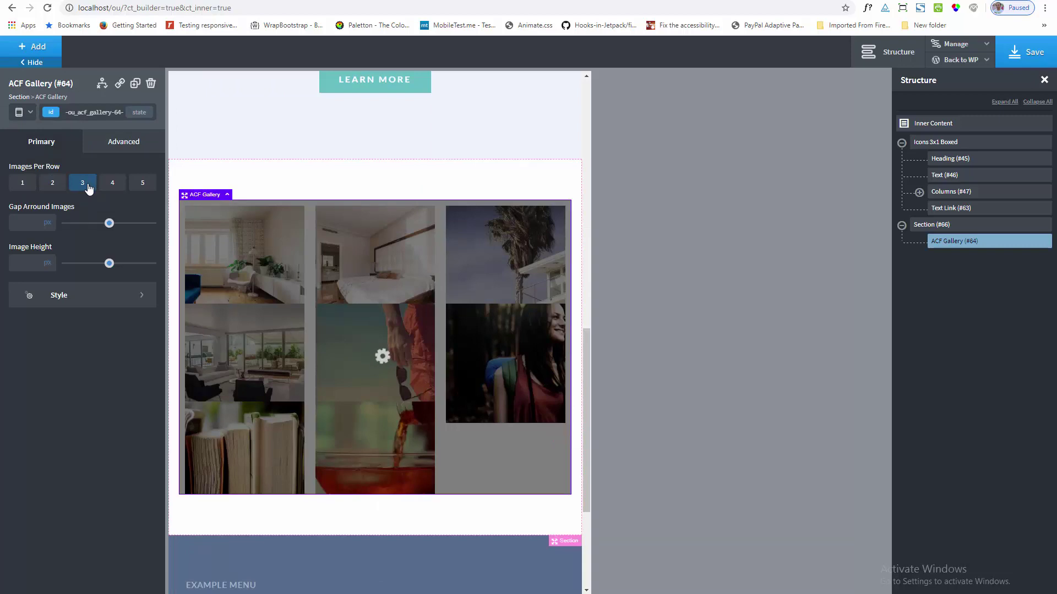
Review the three-column gallery layout in the Home page preview and save the page
scroll(343, 464, "down", 3)
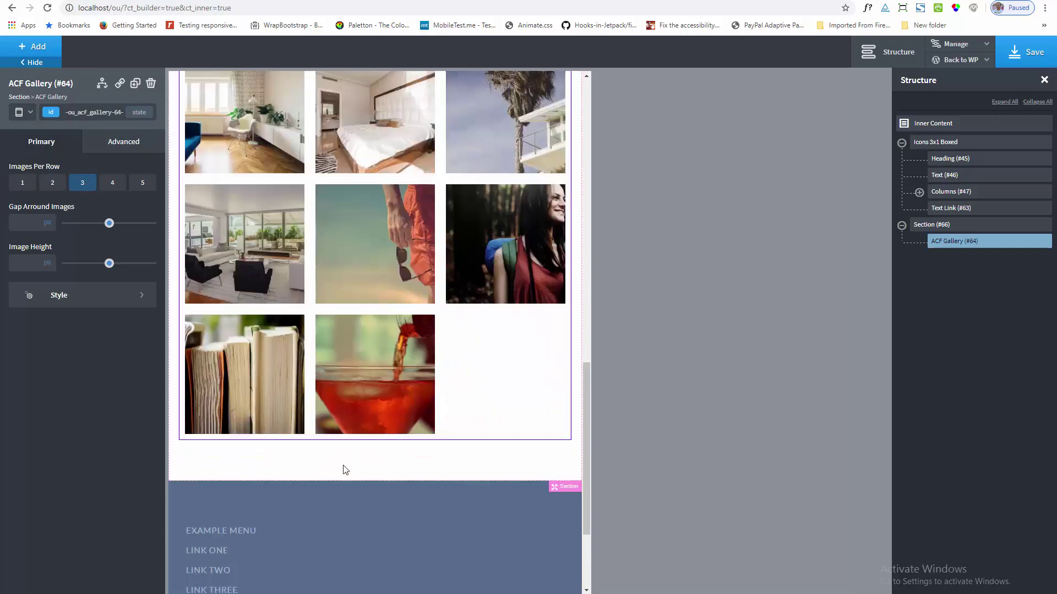
scroll(342, 464, "up", 3)
left_click(1018, 49)
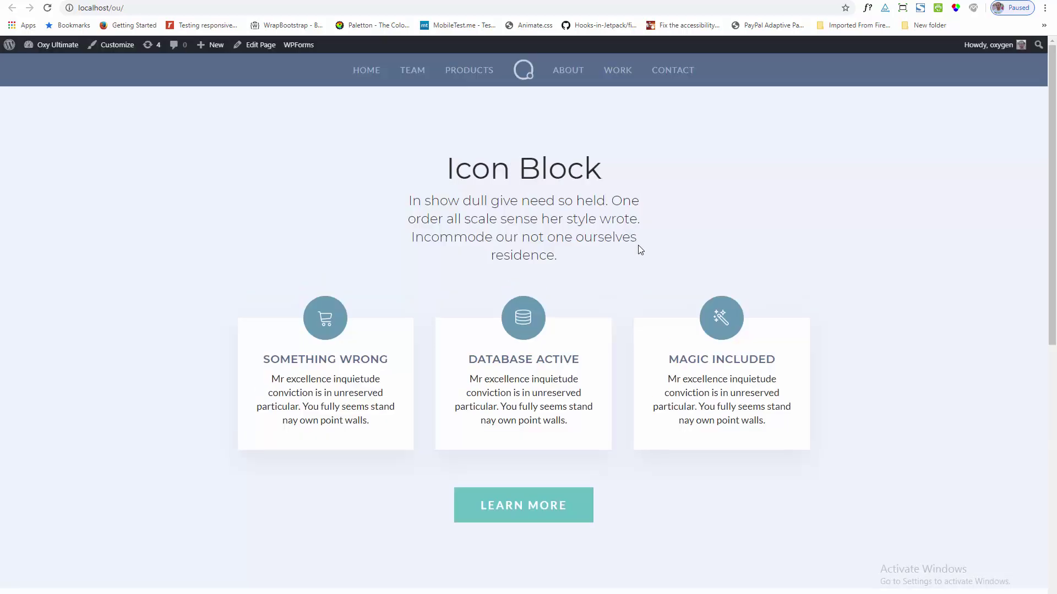
Examine the gallery section on the live Home page at full desktop width
scroll(639, 245, "down", 9)
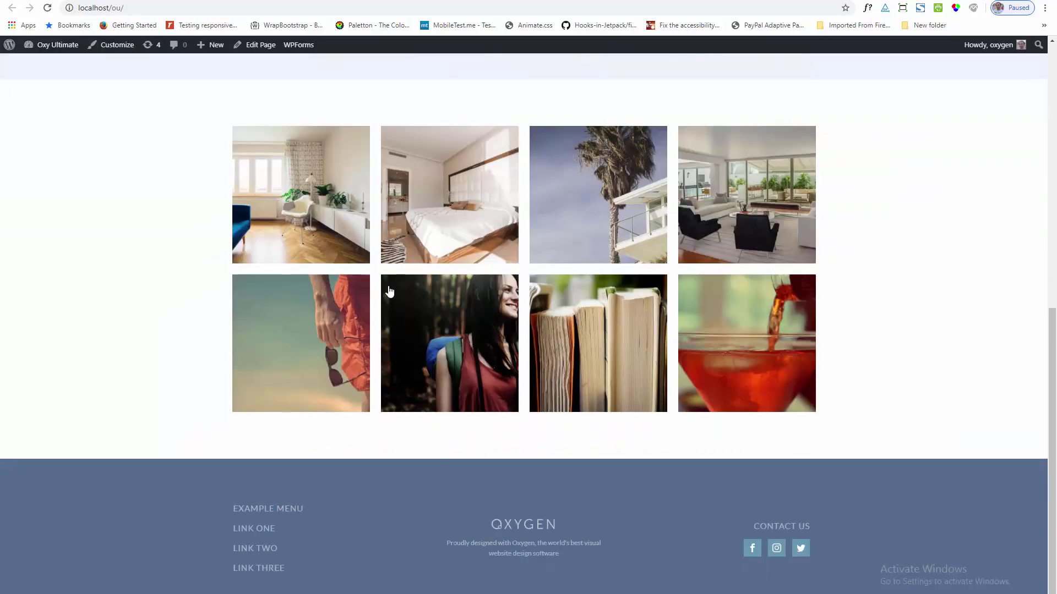
scroll(649, 193, "up", 4)
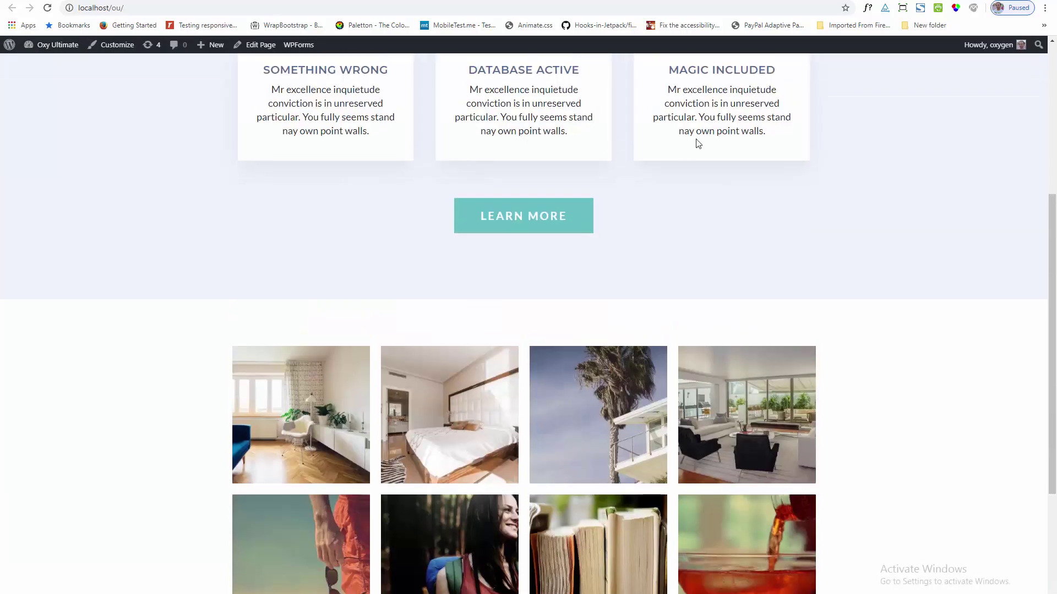
scroll(702, 193, "down", 4)
Check the live gallery's responsiveness by shrinking the browser window to a 500 px wide viewport, widening it gradually and restoring full size
key("ctrl+alt+1")
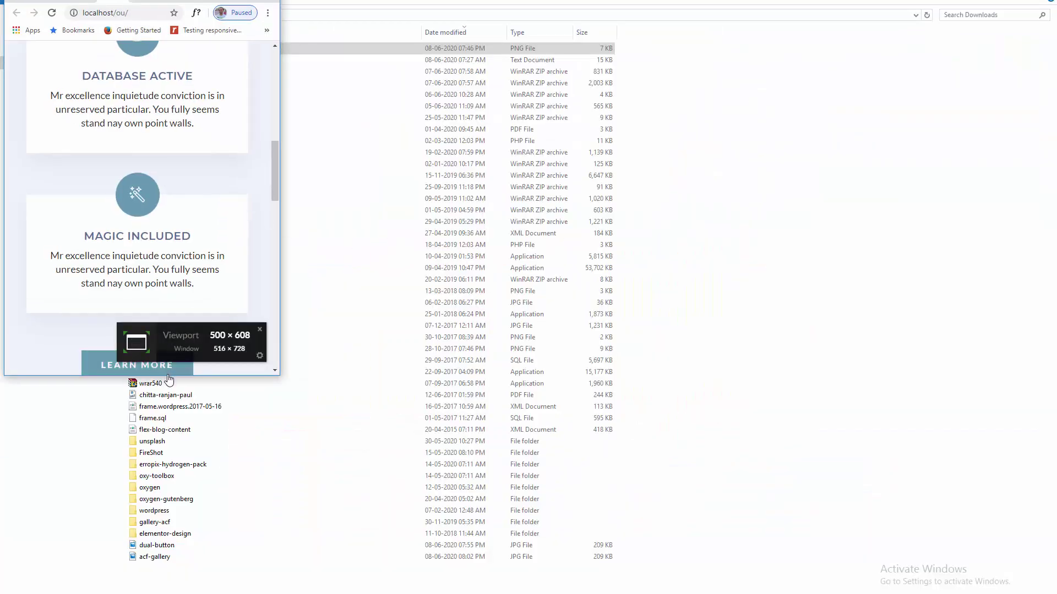
key("ctrl+alt+2")
scroll(123, 330, "down", 8)
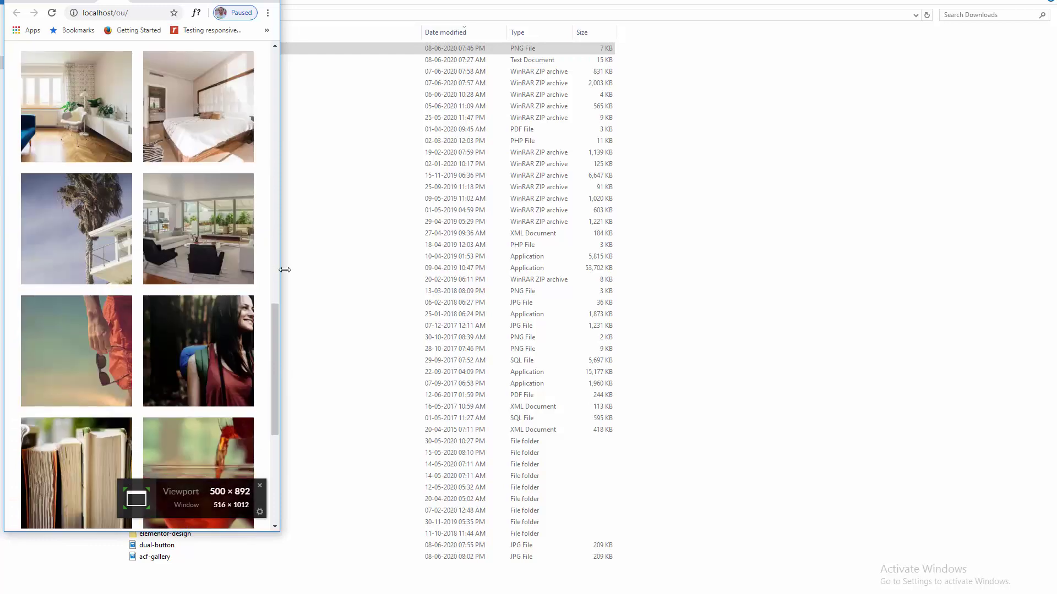
left_click_drag(280, 271, 979, 385)
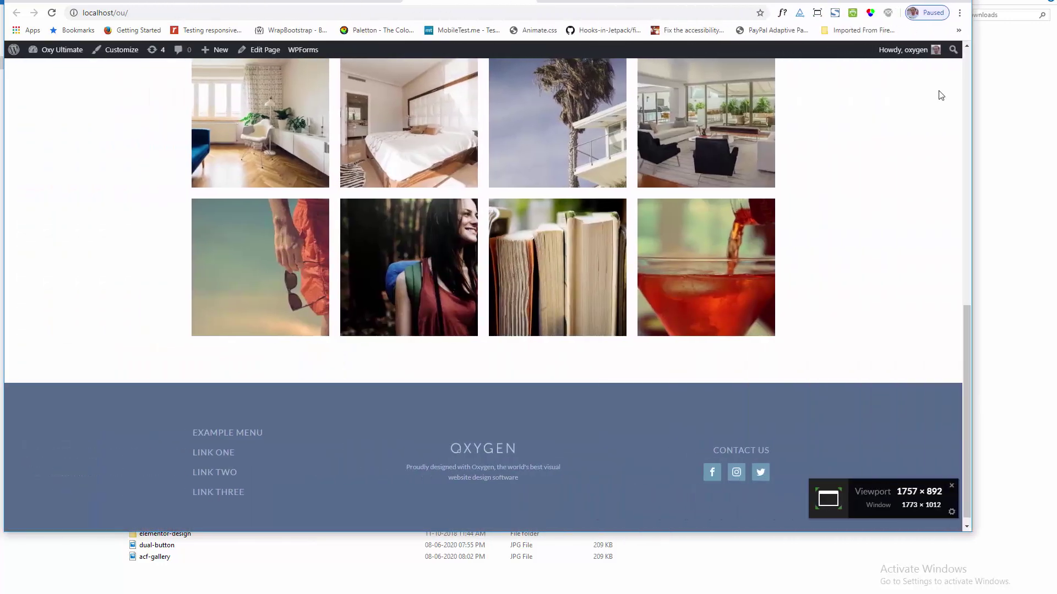
key("super+Up")
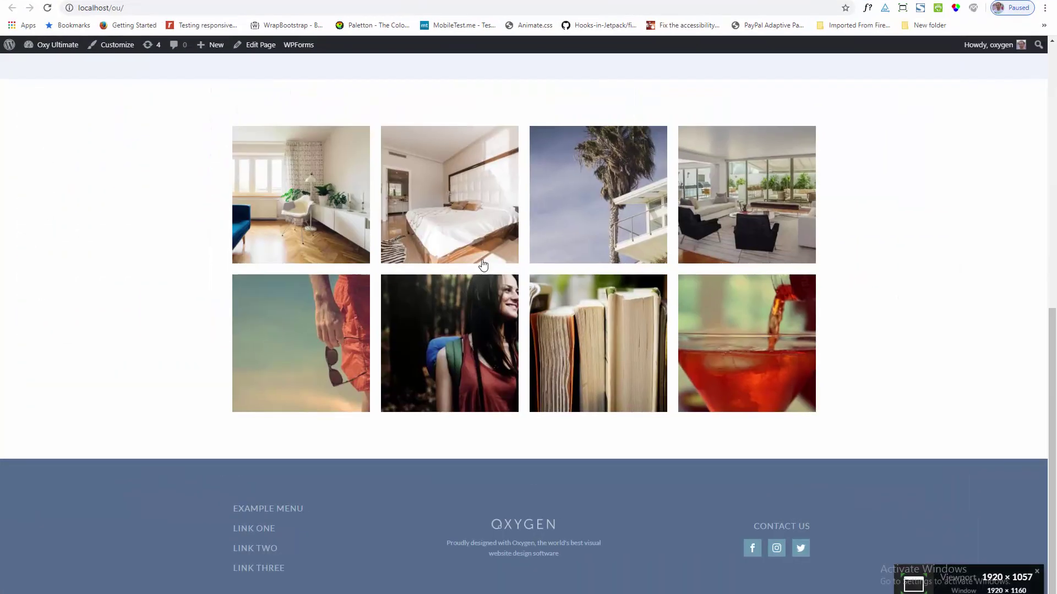
scroll(466, 264, "up", 6)
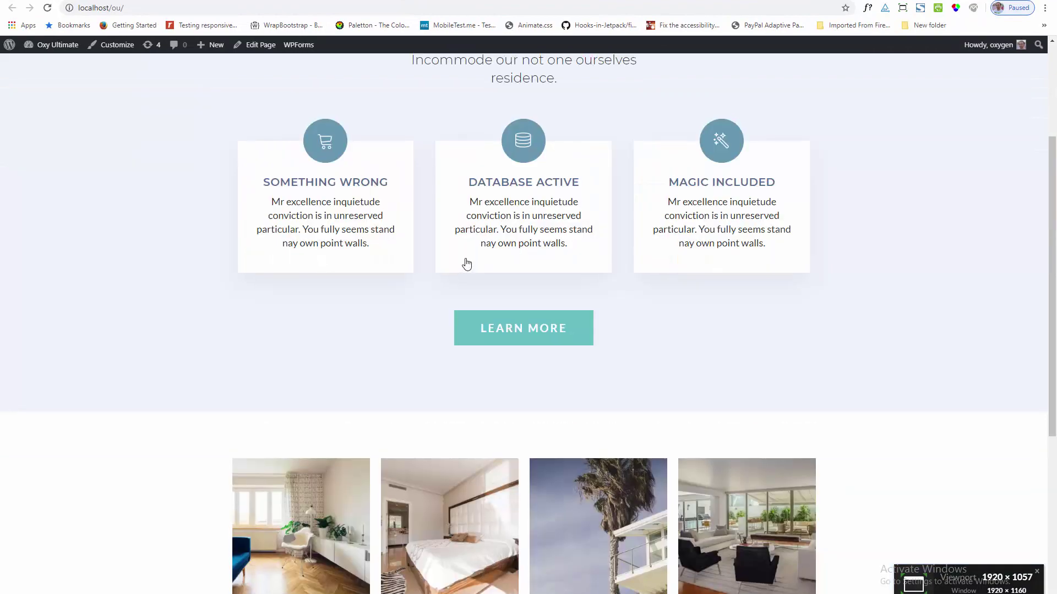
scroll(465, 262, "down", 6)
scroll(541, 268, "up", 2)
scroll(540, 268, "up", 2)
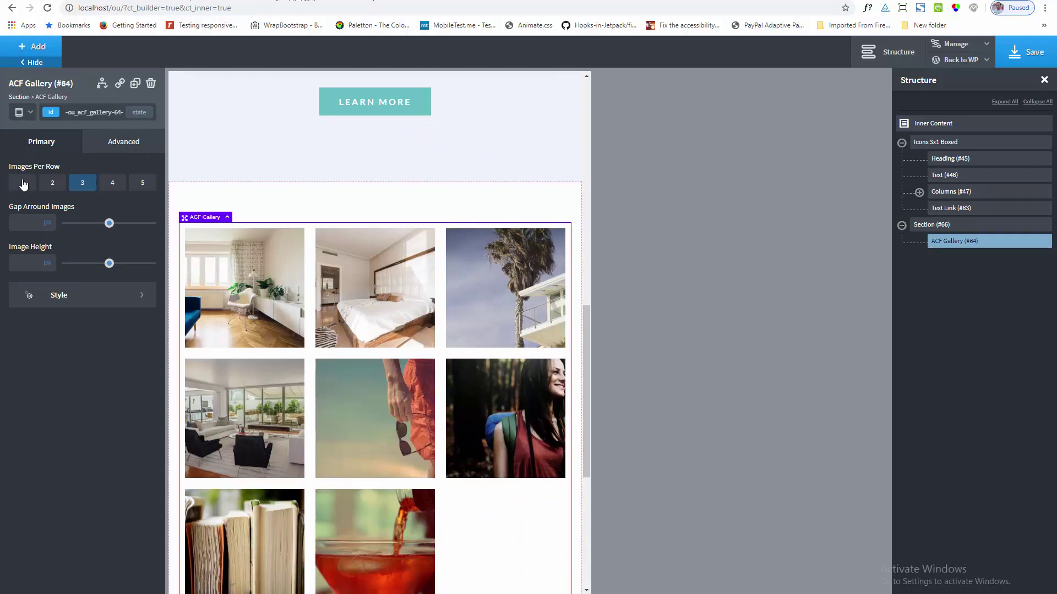
Return to the Oxygen builder and switch the ACF Gallery's editing view to All devices
left_click(24, 117)
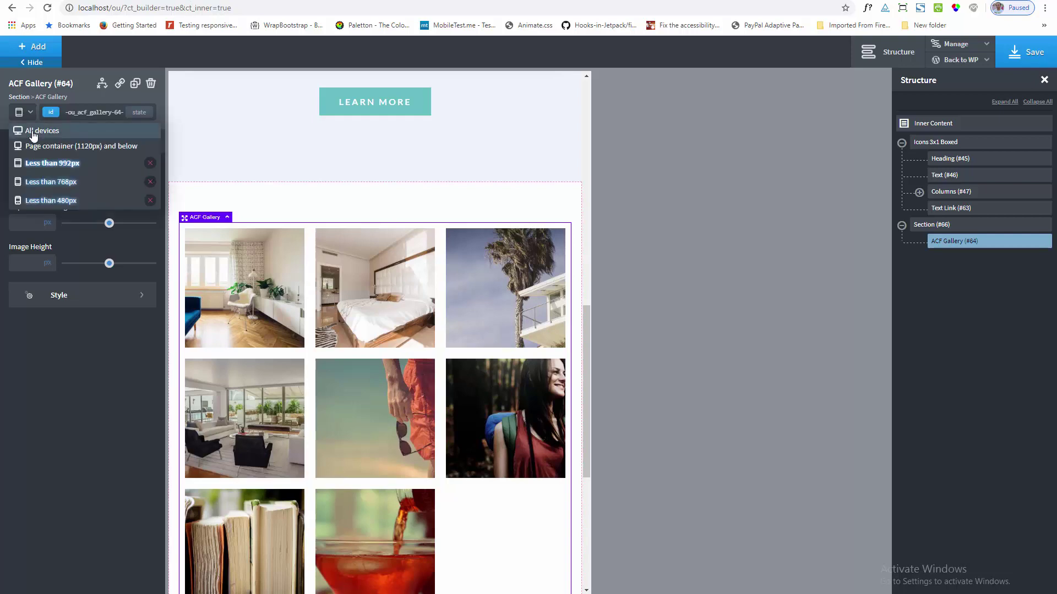
left_click(30, 130)
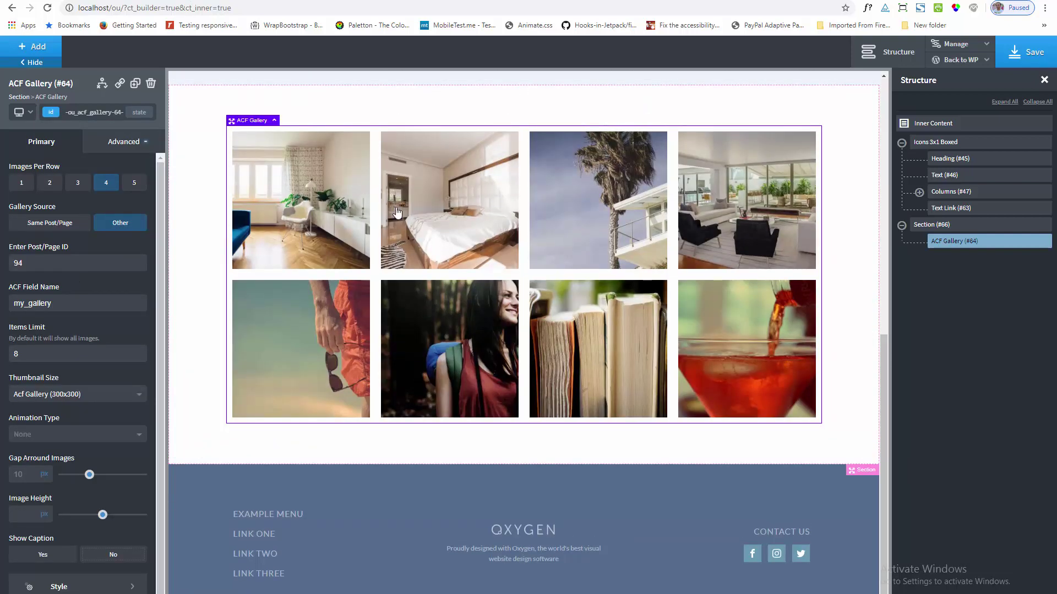